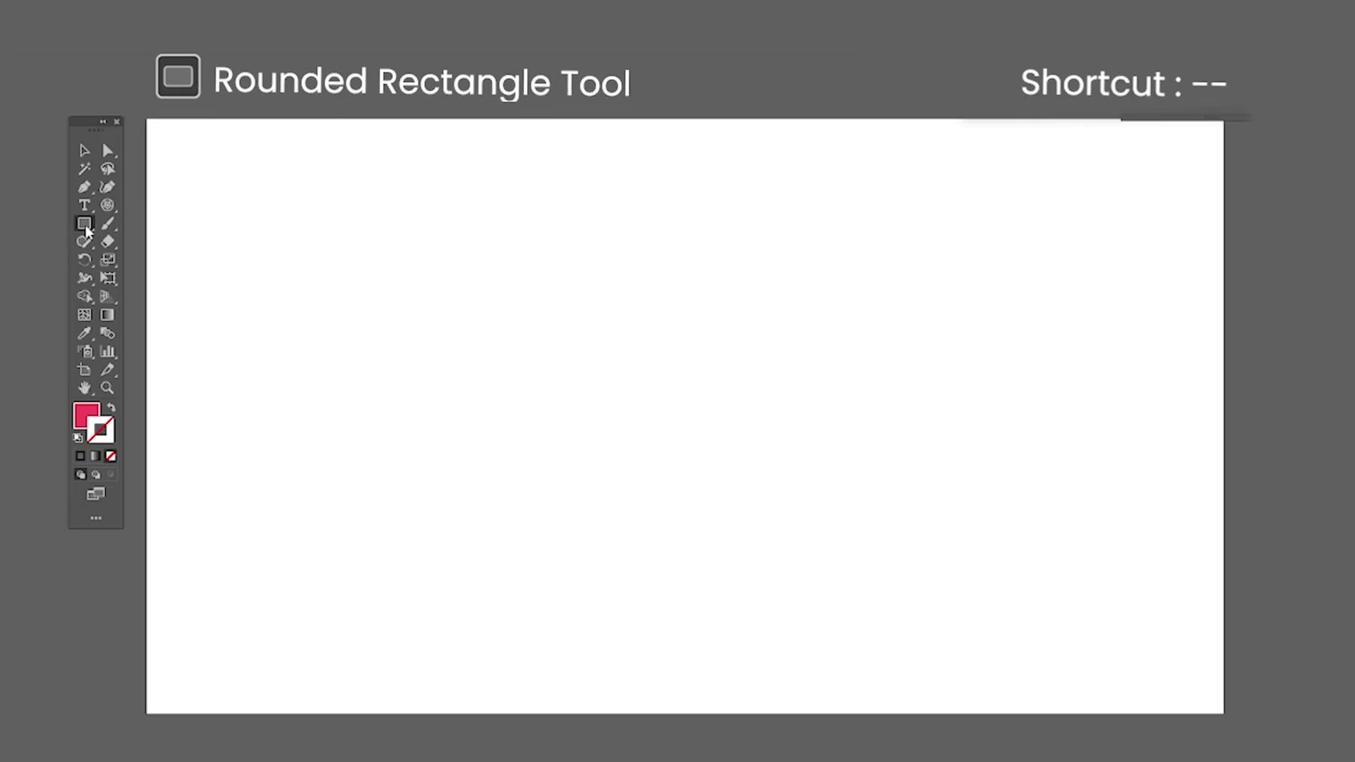
Draw four rounded rectangles across the upper artboard and a rounded square below them, and adjust the square's corner rounding
{"action": "left_click", "coordinate": [156, 244]}
{"action": "left_click_drag", "start_coordinate": [211, 204], "coordinate": [513, 366]}
{"action": "left_click_drag", "start_coordinate": [1003, 200], "coordinate": [1160, 491]}
{"action": "left_click_drag", "start_coordinate": [558, 204], "coordinate": [816, 366]}
{"action": "left_click_drag", "start_coordinate": [890, 215], "coordinate": [992, 459]}
{"action": "mouse_move", "coordinate": [347, 476]}
{"action": "left_mouse_down"}
{"action": "mouse_move", "coordinate": [496, 594]}
{"action": "mouse_move", "coordinate": [522, 649]}
{"action": "left_mouse_up"}
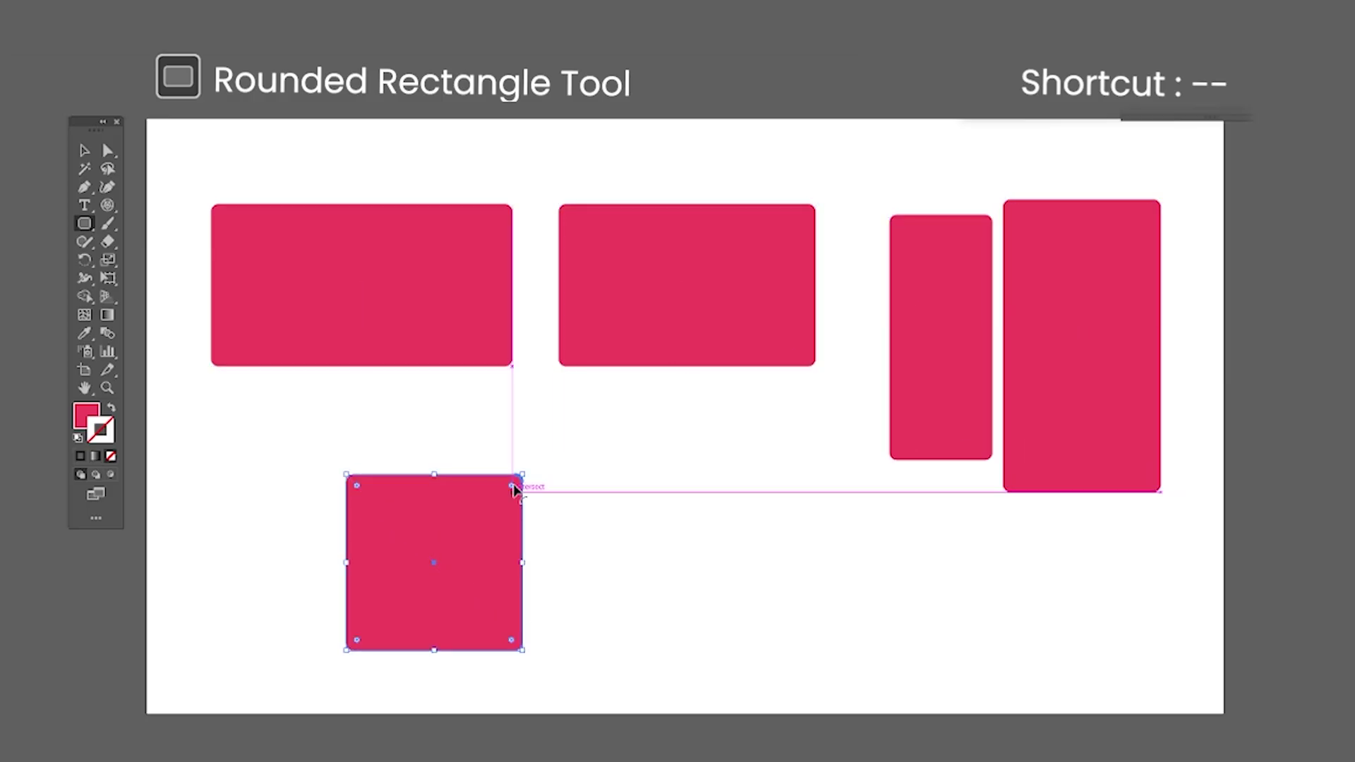
{"action": "left_click_drag", "start_coordinate": [513, 489], "coordinate": [529, 520]}
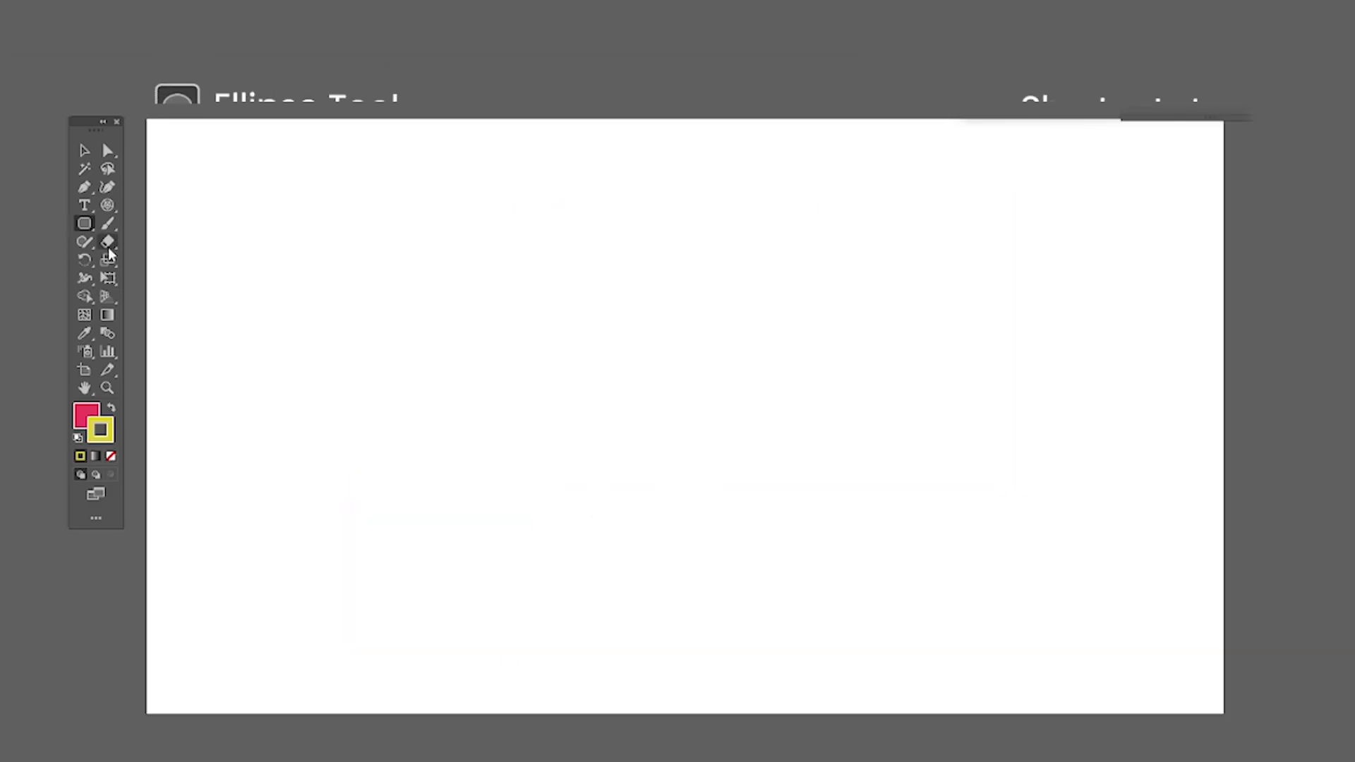
Draw a wide ellipse, a small circle and a large ellipse across the upper artboard, plus further circles below with the Ellipse tool
{"action": "left_click_drag", "start_coordinate": [84, 223], "coordinate": [142, 272]}
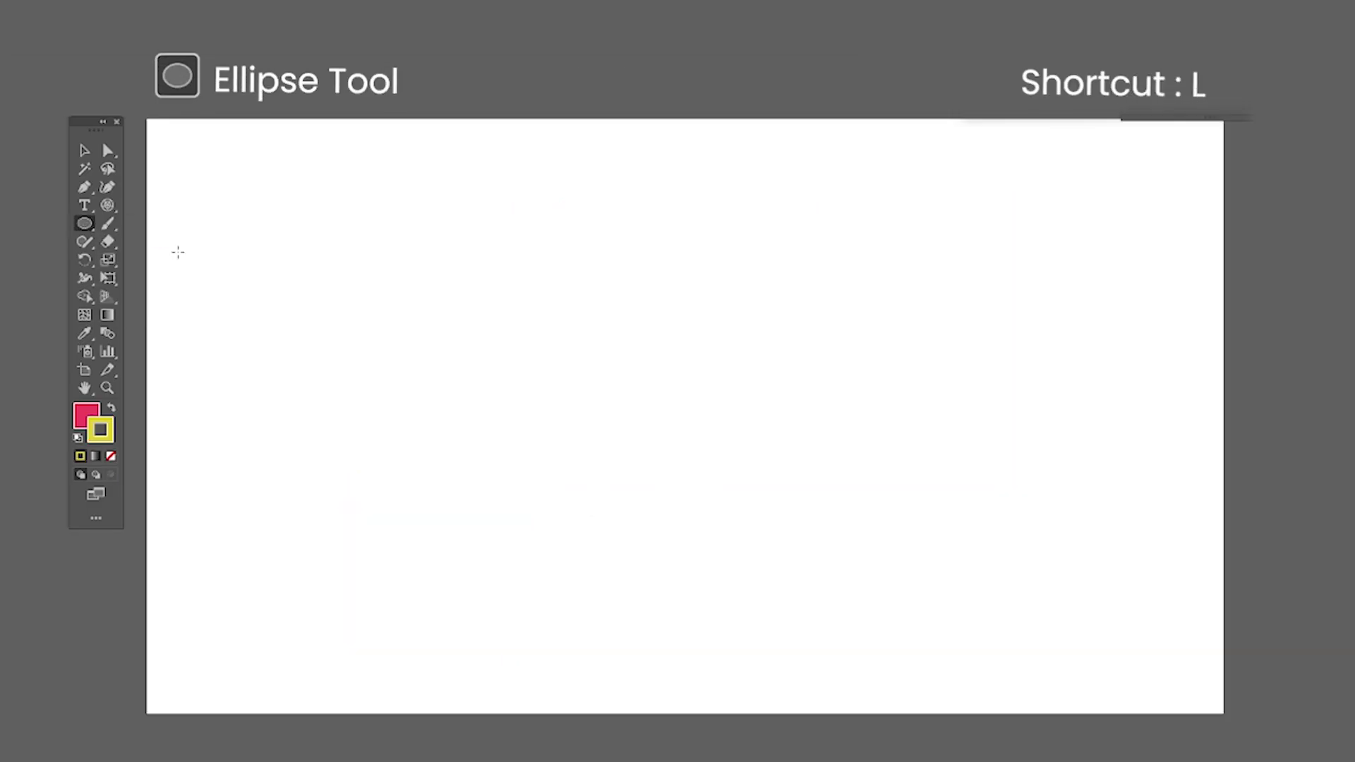
{"action": "left_click_drag", "start_coordinate": [195, 178], "coordinate": [528, 351]}
{"action": "left_click_drag", "start_coordinate": [783, 196], "coordinate": [1090, 470]}
{"action": "left_click_drag", "start_coordinate": [606, 195], "coordinate": [728, 320]}
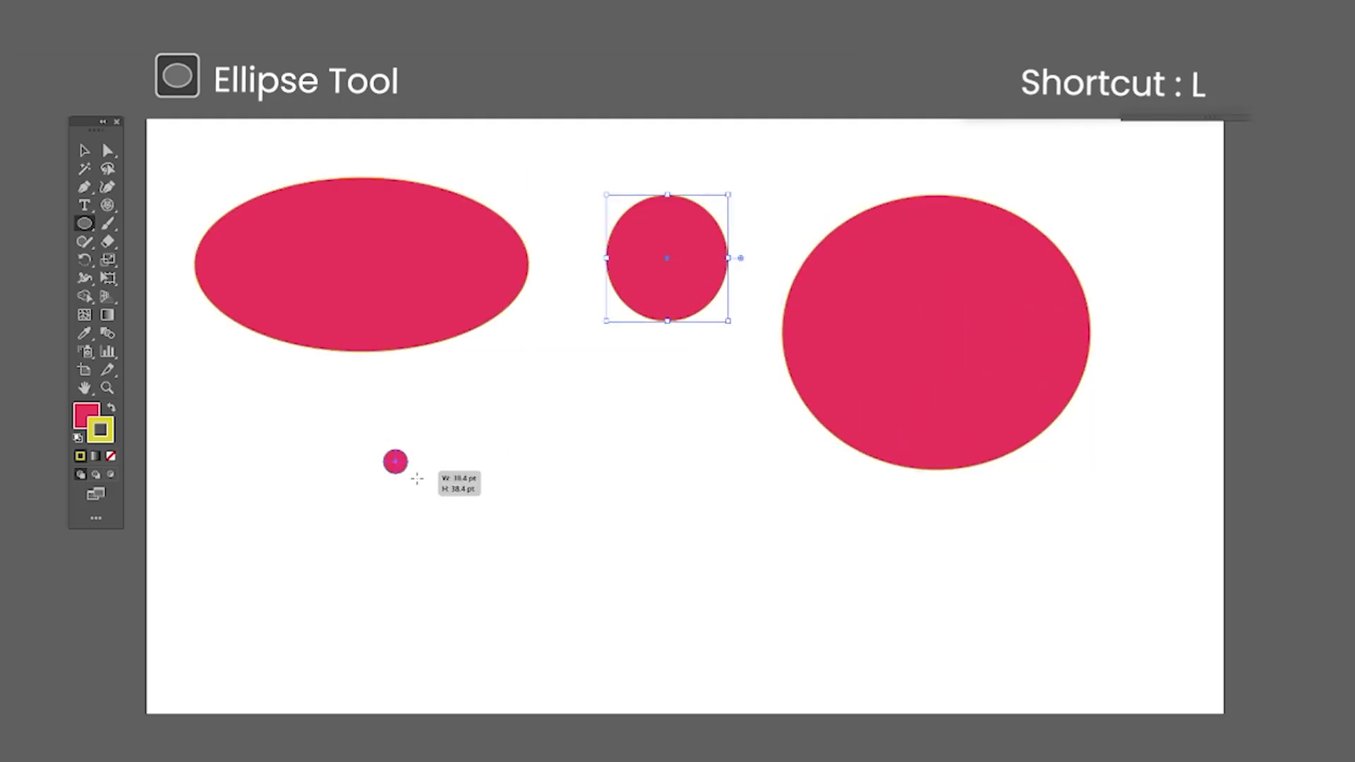
{"action": "left_click_drag", "start_coordinate": [386, 450], "coordinate": [562, 628]}
{"action": "left_click_drag", "start_coordinate": [693, 459], "coordinate": [876, 641]}
{"action": "left_click_drag", "start_coordinate": [264, 540], "coordinate": [388, 415]}
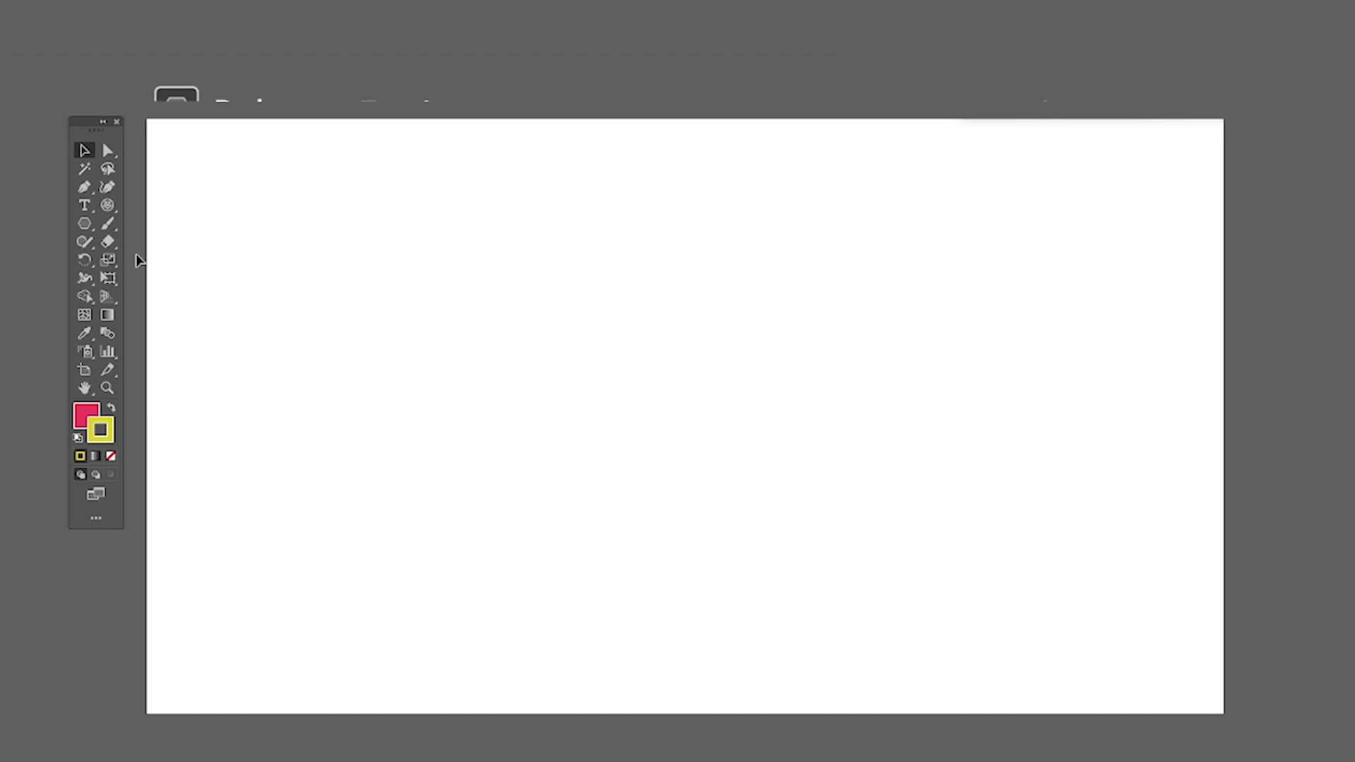
Draw three polygons across the upper artboard and one in its lower left with the Polygon tool
{"action": "left_click", "coordinate": [88, 223]}
{"action": "left_click", "coordinate": [172, 277]}
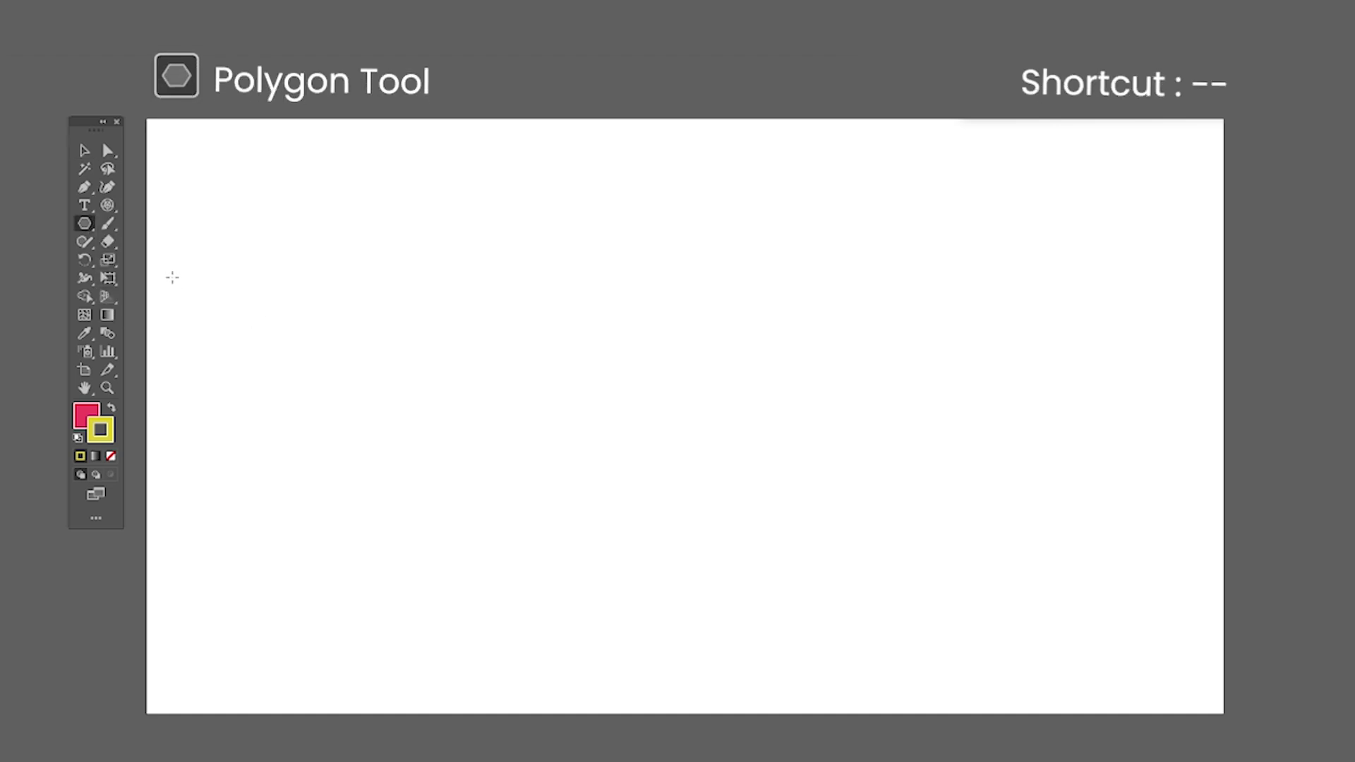
{"action": "left_click_drag", "start_coordinate": [338, 285], "coordinate": [419, 365]}
{"action": "left_click_drag", "start_coordinate": [752, 264], "coordinate": [838, 356]}
{"action": "left_click_drag", "start_coordinate": [1014, 317], "coordinate": [1108, 425]}
{"action": "left_click_drag", "start_coordinate": [415, 499], "coordinate": [508, 575]}
Draw a polygon in the artboard's lower middle, raising and lowering its number of sides while drawing, and clear the selection
{"action": "left_click_drag", "start_coordinate": [719, 546], "coordinate": [831, 623]}
{"action": "key", "text": "Up"}
{"action": "key", "text": "Up"}
{"action": "key", "text": "Up"}
{"action": "key", "text": "Up"}
{"action": "key", "text": "Down"}
{"action": "key", "text": "Down"}
{"action": "key", "text": "Down"}
{"action": "key", "text": "Down"}
{"action": "key", "text": "Down"}
{"action": "key", "text": "Down"}
{"action": "key", "text": "Down"}
{"action": "key", "text": "Up"}
{"action": "key", "text": "Up"}
{"action": "key", "text": "Up"}
{"action": "key", "text": "Up"}
{"action": "key", "text": "Up"}
{"action": "key", "text": "Up"}
{"action": "key", "text": "Up"}
{"action": "key", "text": "Up"}
{"action": "key", "text": "ctrl+shift+a"}
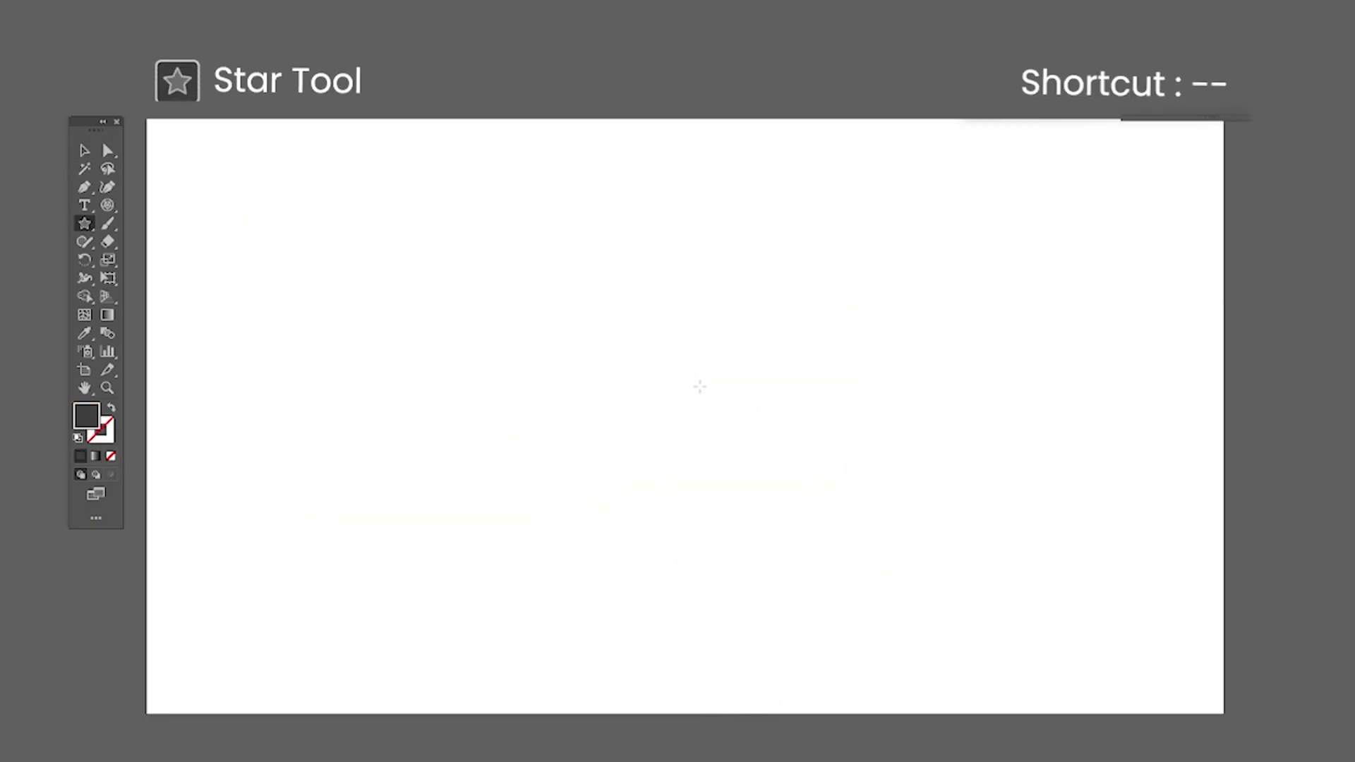
Draw a dark star near the artboard's centre with the Star tool, increasing and decreasing its number of points while drawing
{"action": "left_click_drag", "start_coordinate": [734, 373], "coordinate": [856, 443]}
{"action": "key", "text": "Up"}
{"action": "key", "text": "Up"}
{"action": "key", "text": "Up"}
{"action": "key", "text": "Up"}
{"action": "key", "text": "Up"}
{"action": "key", "text": "Up"}
{"action": "key", "text": "Up"}
{"action": "key", "text": "Up"}
{"action": "key", "text": "Up"}
{"action": "key", "text": "Down"}
{"action": "key", "text": "Down"}
{"action": "key", "text": "Down"}
{"action": "key", "text": "Down"}
{"action": "key", "text": "Down"}
{"action": "key", "text": "Down"}
{"action": "key", "text": "Down"}
{"action": "key", "text": "Up"}
{"action": "key", "text": "Up"}
{"action": "key", "text": "Up"}
{"action": "key", "text": "Up"}
{"action": "key", "text": "Up"}
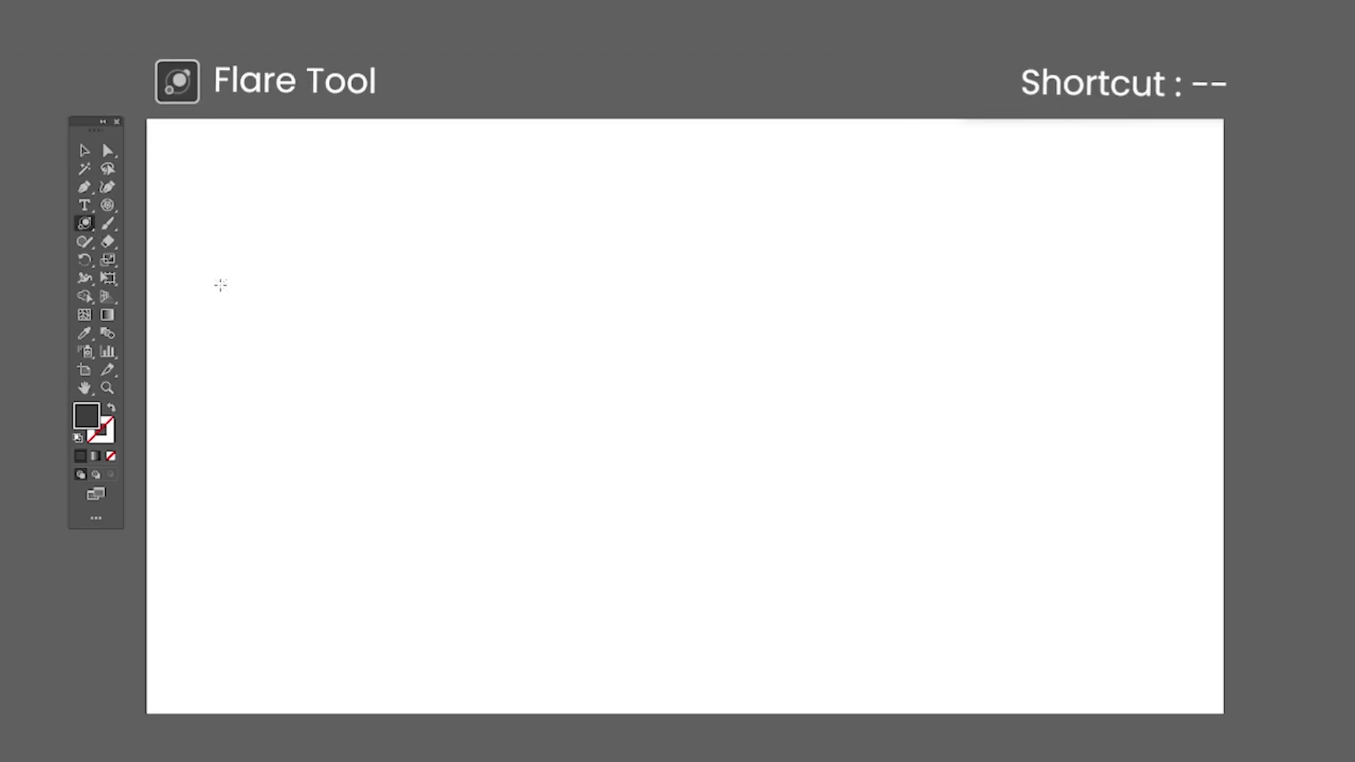
Create a lens flare centred in the artboard's right half with its rings extending to the lower left, and deselect it
{"action": "left_click_drag", "start_coordinate": [879, 384], "coordinate": [942, 415]}
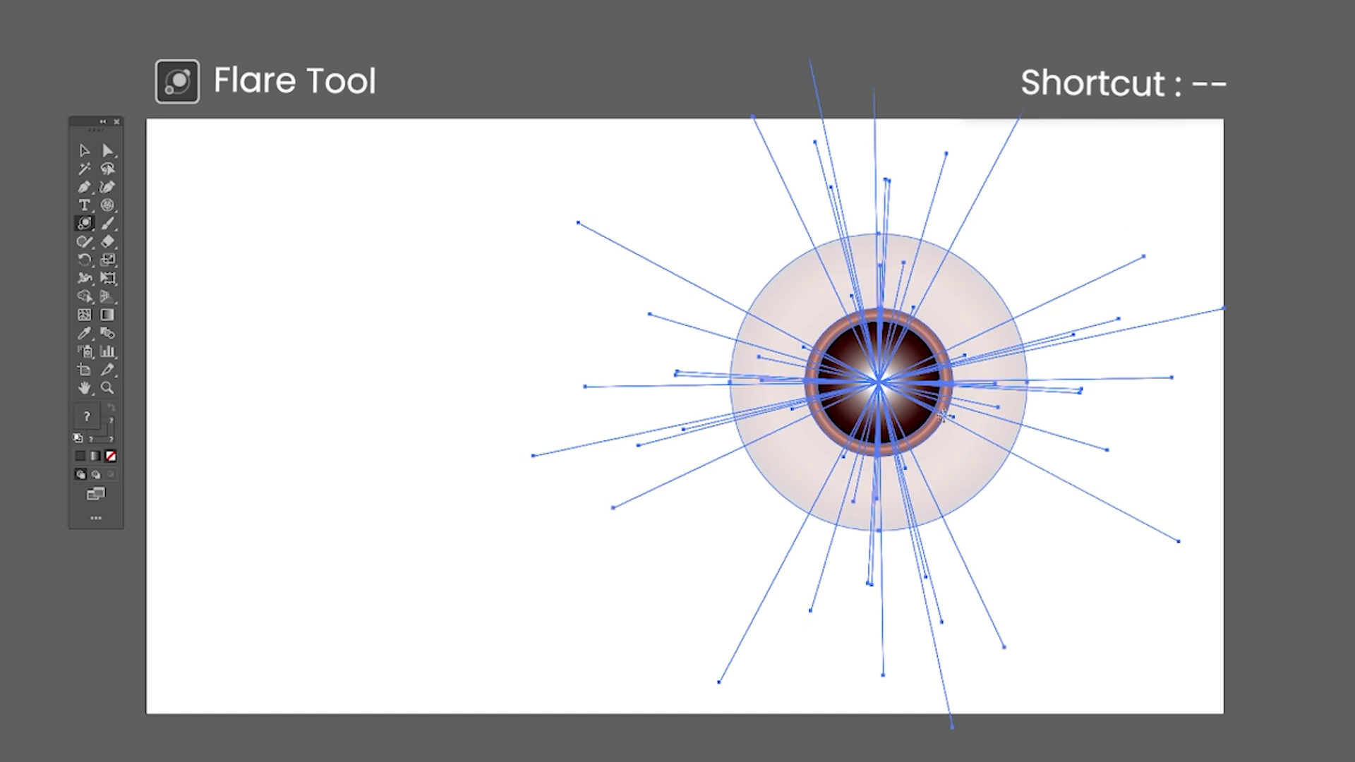
{"action": "left_click", "coordinate": [296, 553]}
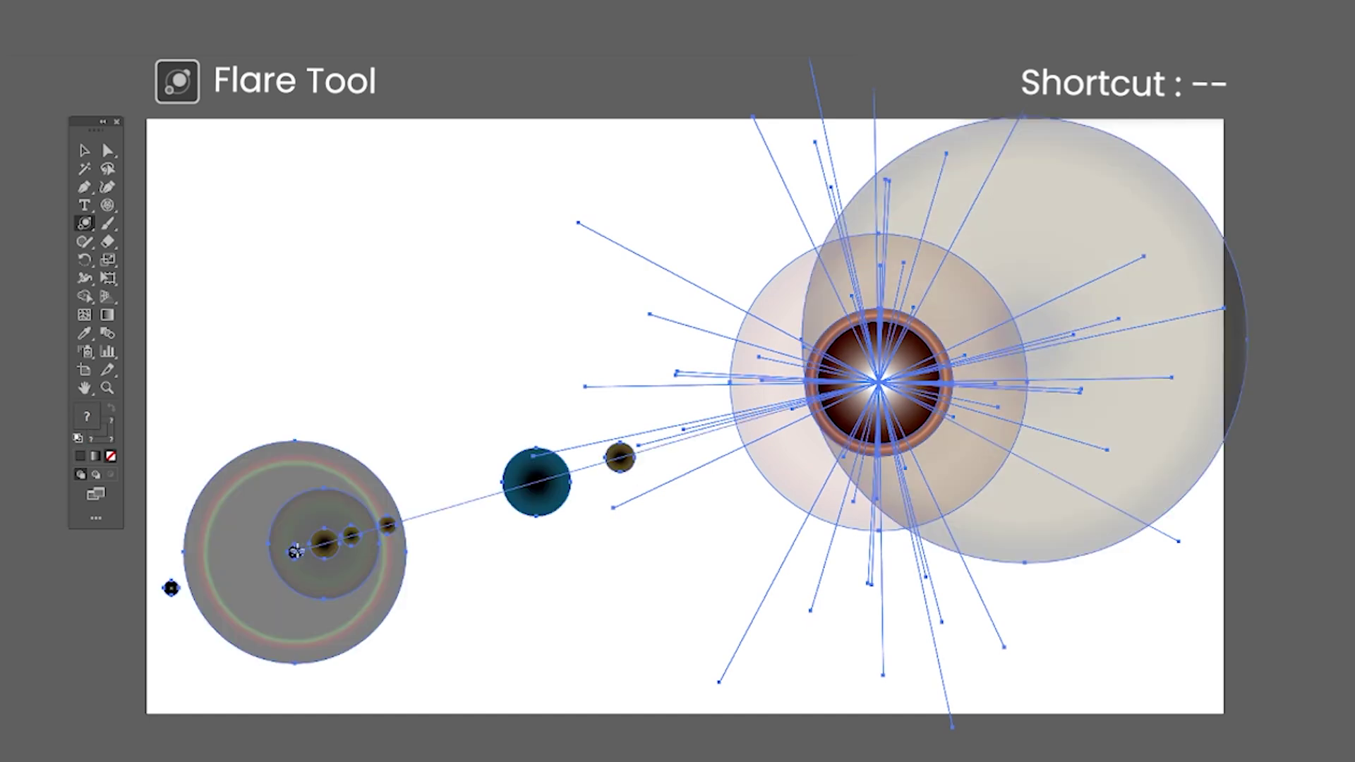
{"action": "key", "text": "v"}
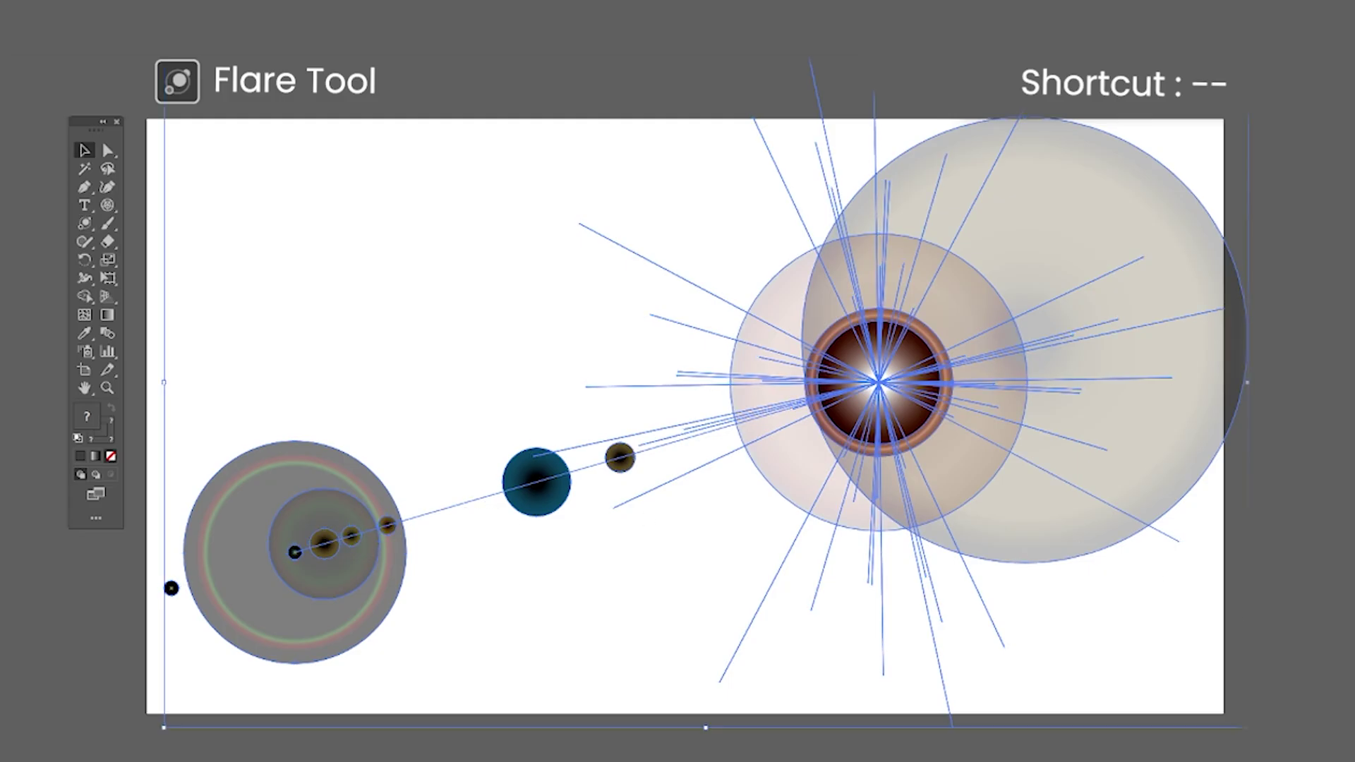
{"action": "scroll", "coordinate": [914, 433], "scroll_direction": "down", "scroll_amount": 4}
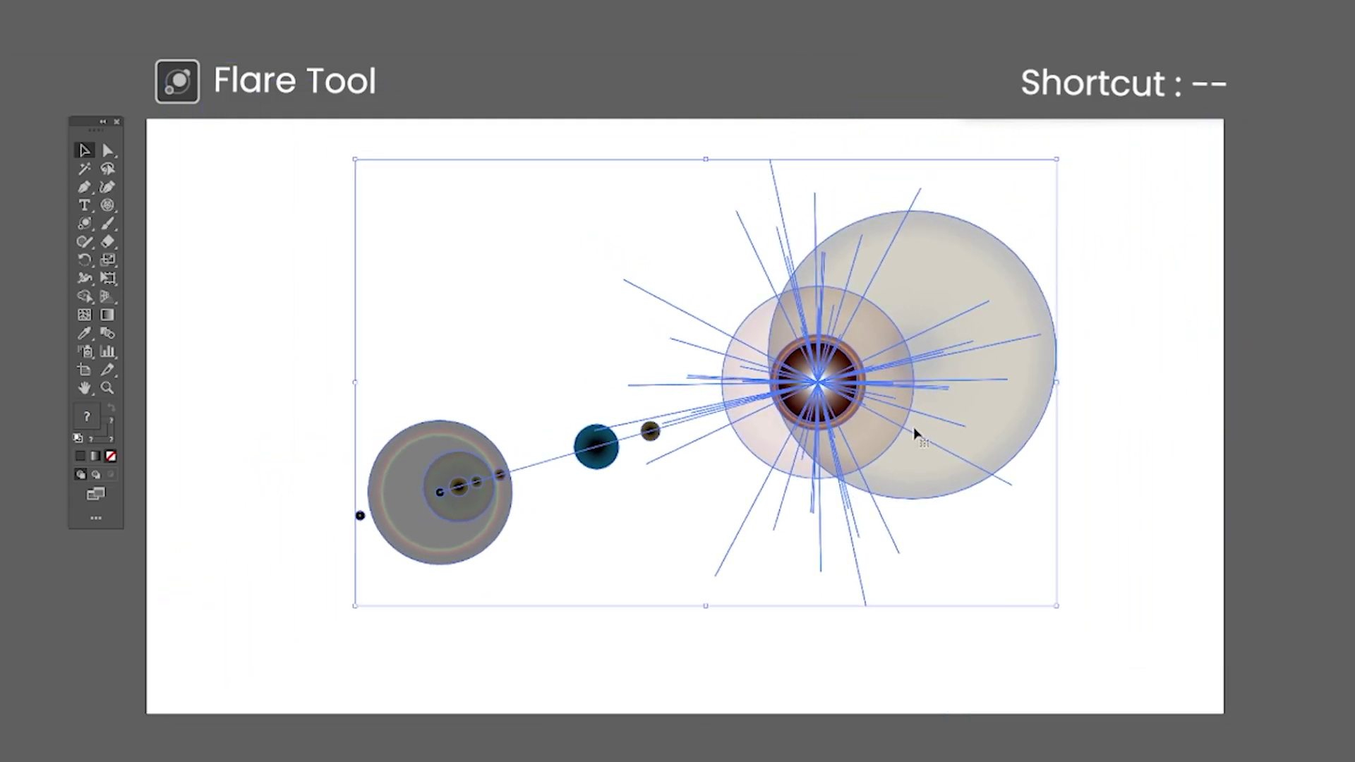
{"action": "left_click", "coordinate": [1056, 585]}
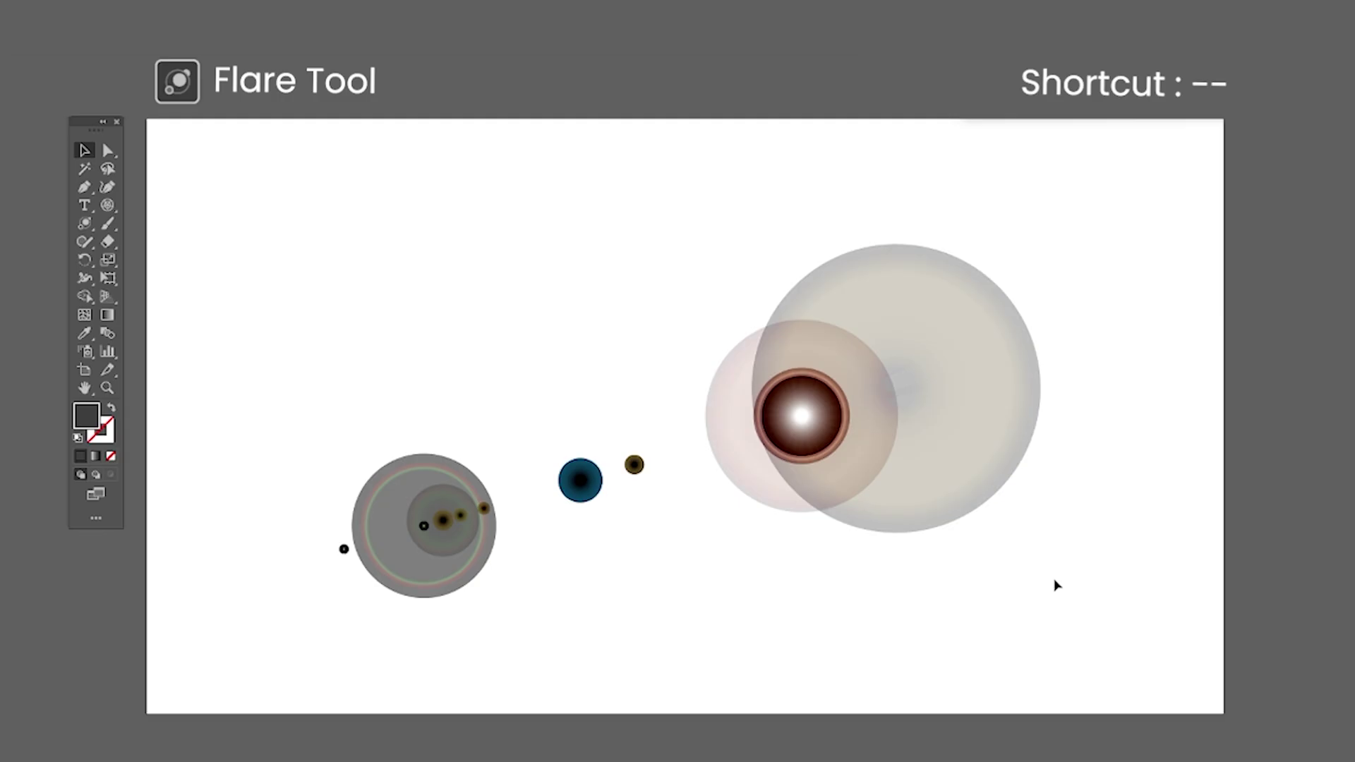
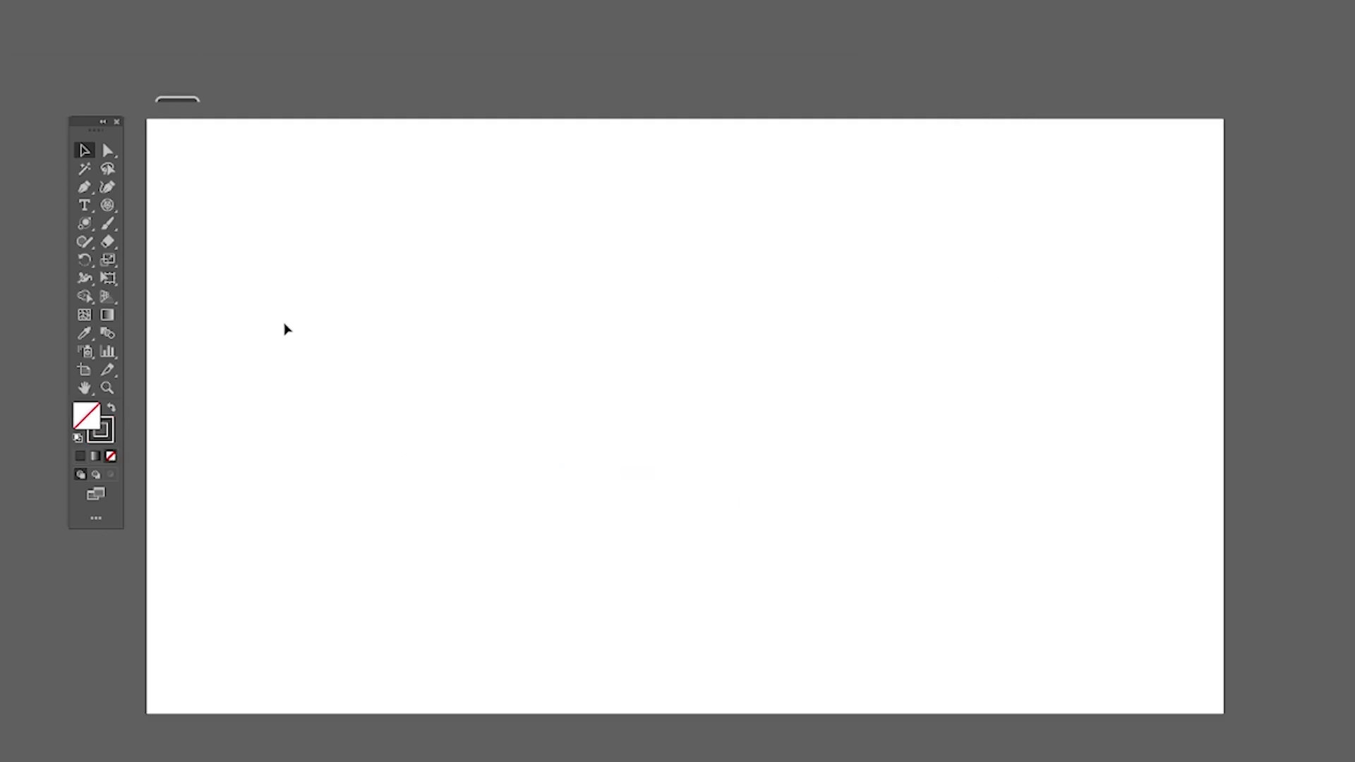
Paint two curling strokes, a closed loop beside them and one more freehand stroke with the Paintbrush tool
{"action": "key", "text": "b"}
{"action": "mouse_move", "coordinate": [290, 368]}
{"action": "left_mouse_down"}
{"action": "mouse_move", "coordinate": [328, 296]}
{"action": "mouse_move", "coordinate": [459, 268]}
{"action": "mouse_move", "coordinate": [588, 342]}
{"action": "mouse_move", "coordinate": [765, 351]}
{"action": "mouse_move", "coordinate": [770, 238]}
{"action": "mouse_move", "coordinate": [677, 203]}
{"action": "left_mouse_up"}
{"action": "mouse_move", "coordinate": [349, 570]}
{"action": "left_mouse_down"}
{"action": "mouse_move", "coordinate": [419, 474]}
{"action": "mouse_move", "coordinate": [521, 483]}
{"action": "mouse_move", "coordinate": [667, 547]}
{"action": "mouse_move", "coordinate": [746, 488]}
{"action": "mouse_move", "coordinate": [680, 422]}
{"action": "mouse_move", "coordinate": [614, 408]}
{"action": "mouse_move", "coordinate": [601, 480]}
{"action": "left_mouse_up"}
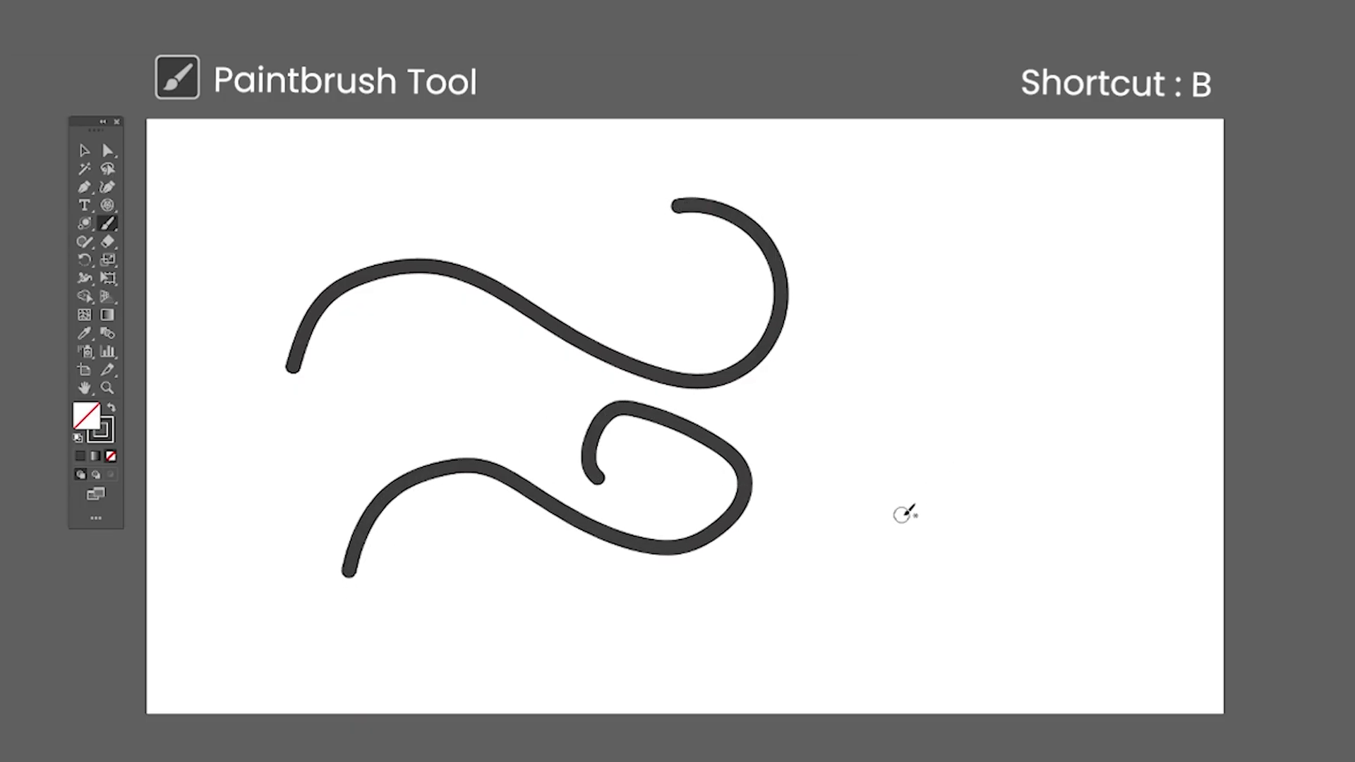
{"action": "mouse_move", "coordinate": [926, 515]}
{"action": "left_mouse_down"}
{"action": "mouse_move", "coordinate": [951, 427]}
{"action": "mouse_move", "coordinate": [1048, 403]}
{"action": "mouse_move", "coordinate": [1096, 442]}
{"action": "mouse_move", "coordinate": [1103, 525]}
{"action": "mouse_move", "coordinate": [1068, 570]}
{"action": "mouse_move", "coordinate": [1004, 578]}
{"action": "mouse_move", "coordinate": [928, 518]}
{"action": "left_mouse_up"}
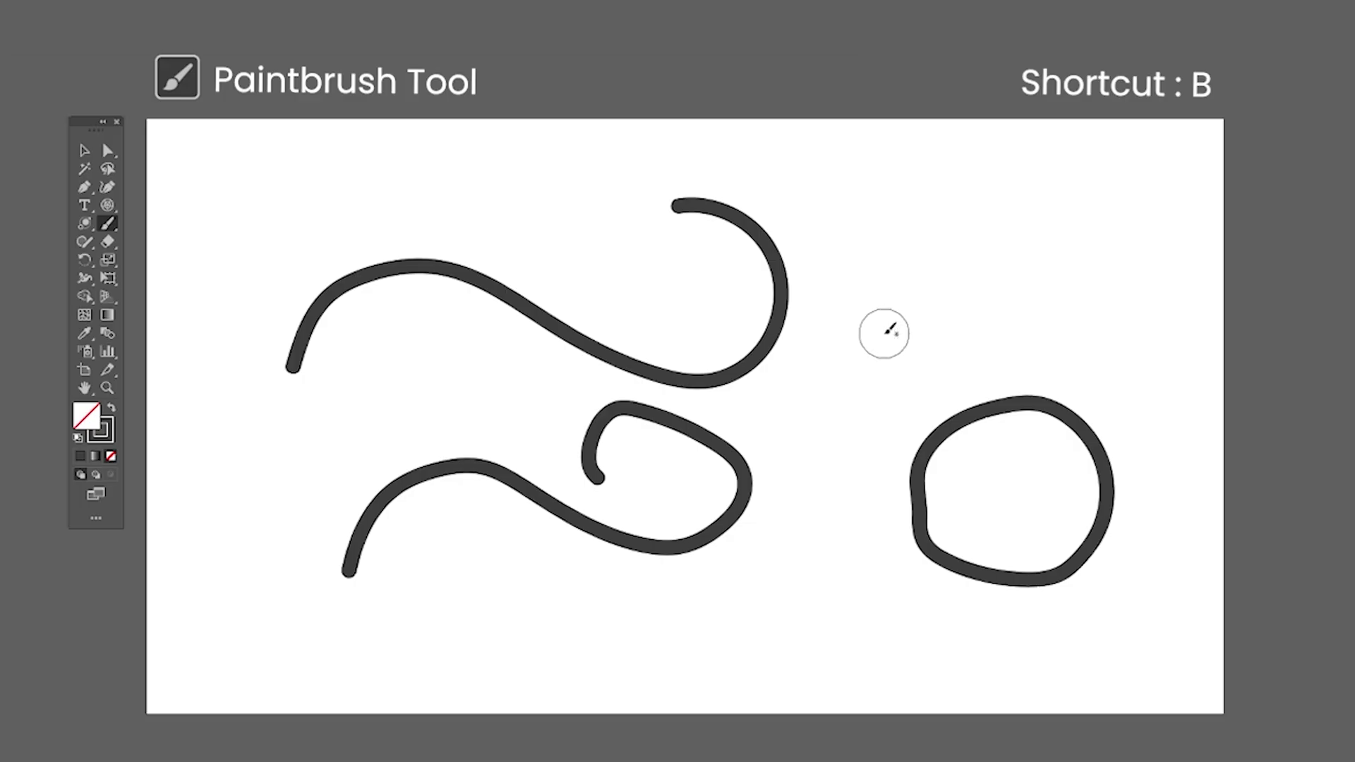
{"action": "mouse_move", "coordinate": [884, 333]}
{"action": "left_mouse_down"}
{"action": "mouse_move", "coordinate": [962, 215]}
{"action": "mouse_move", "coordinate": [746, 351]}
{"action": "left_mouse_up"}
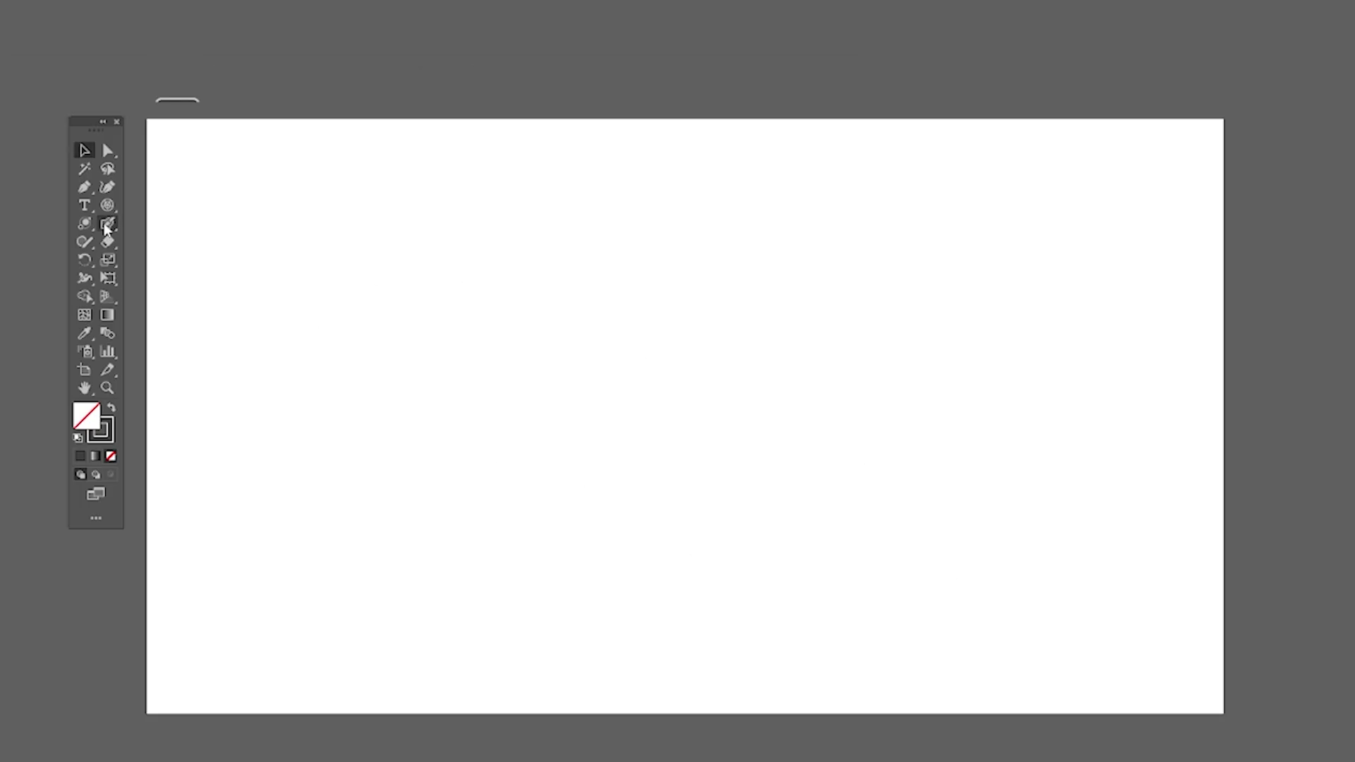
Handwrite "Brush" with the Blob Brush tool, scribble across it, and move the merged shape slightly up and right
{"action": "left_click_drag", "start_coordinate": [107, 223], "coordinate": [178, 242]}
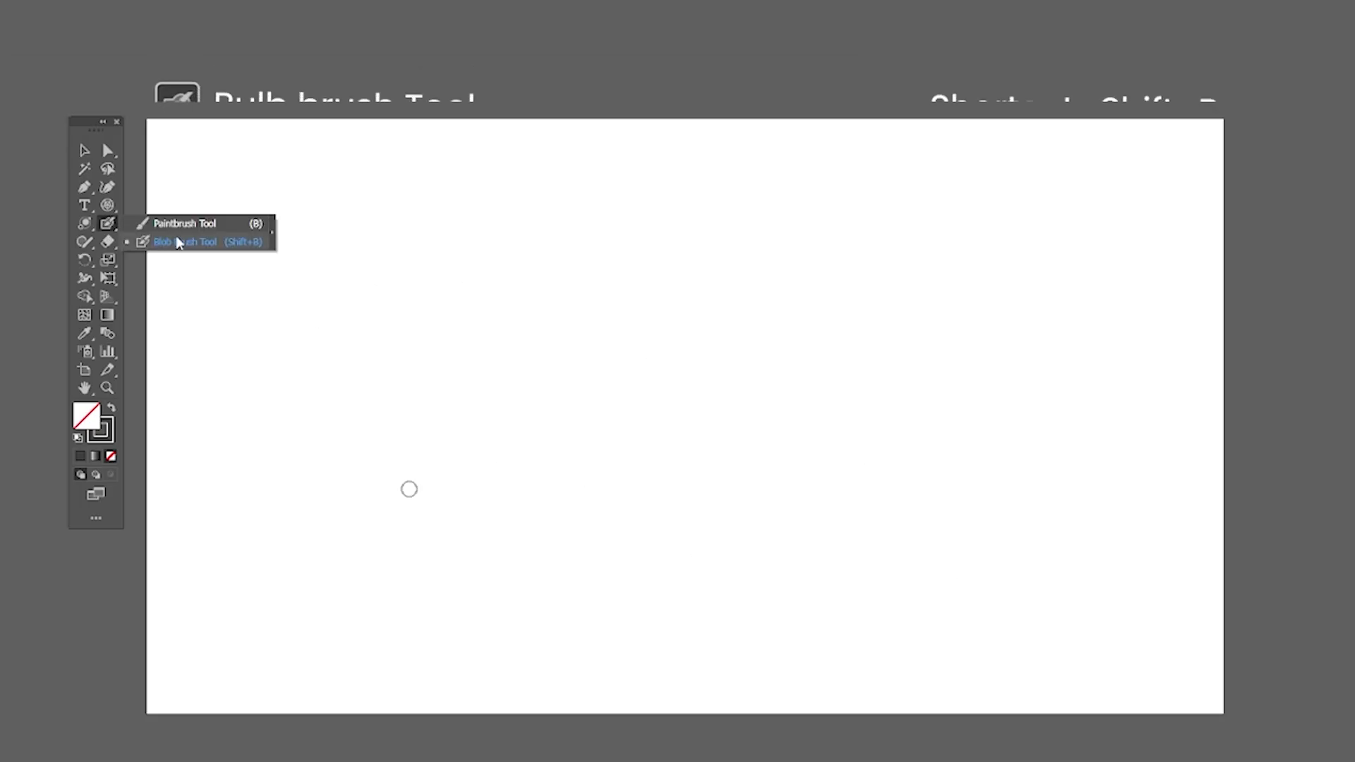
{"action": "left_click", "coordinate": [178, 242]}
{"action": "mouse_move", "coordinate": [316, 310]}
{"action": "left_mouse_down"}
{"action": "mouse_move", "coordinate": [386, 298]}
{"action": "mouse_move", "coordinate": [326, 515]}
{"action": "mouse_move", "coordinate": [534, 446]}
{"action": "mouse_move", "coordinate": [684, 354]}
{"action": "mouse_move", "coordinate": [838, 290]}
{"action": "mouse_move", "coordinate": [1028, 494]}
{"action": "left_mouse_up"}
{"action": "mouse_move", "coordinate": [310, 484]}
{"action": "left_mouse_down"}
{"action": "mouse_move", "coordinate": [791, 348]}
{"action": "mouse_move", "coordinate": [690, 418]}
{"action": "left_mouse_up"}
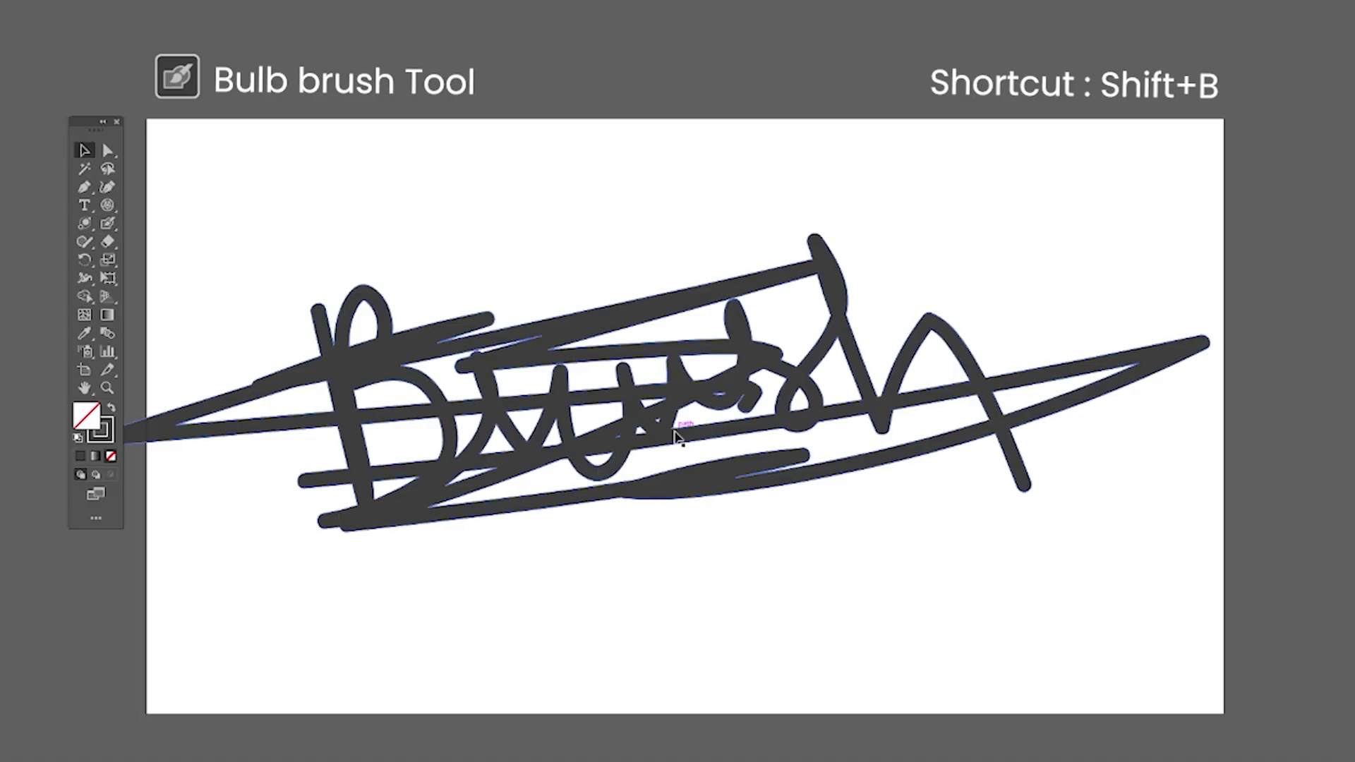
{"action": "mouse_move", "coordinate": [711, 360]}
{"action": "left_mouse_down"}
{"action": "mouse_move", "coordinate": [724, 387]}
{"action": "mouse_move", "coordinate": [739, 323]}
{"action": "left_mouse_up"}
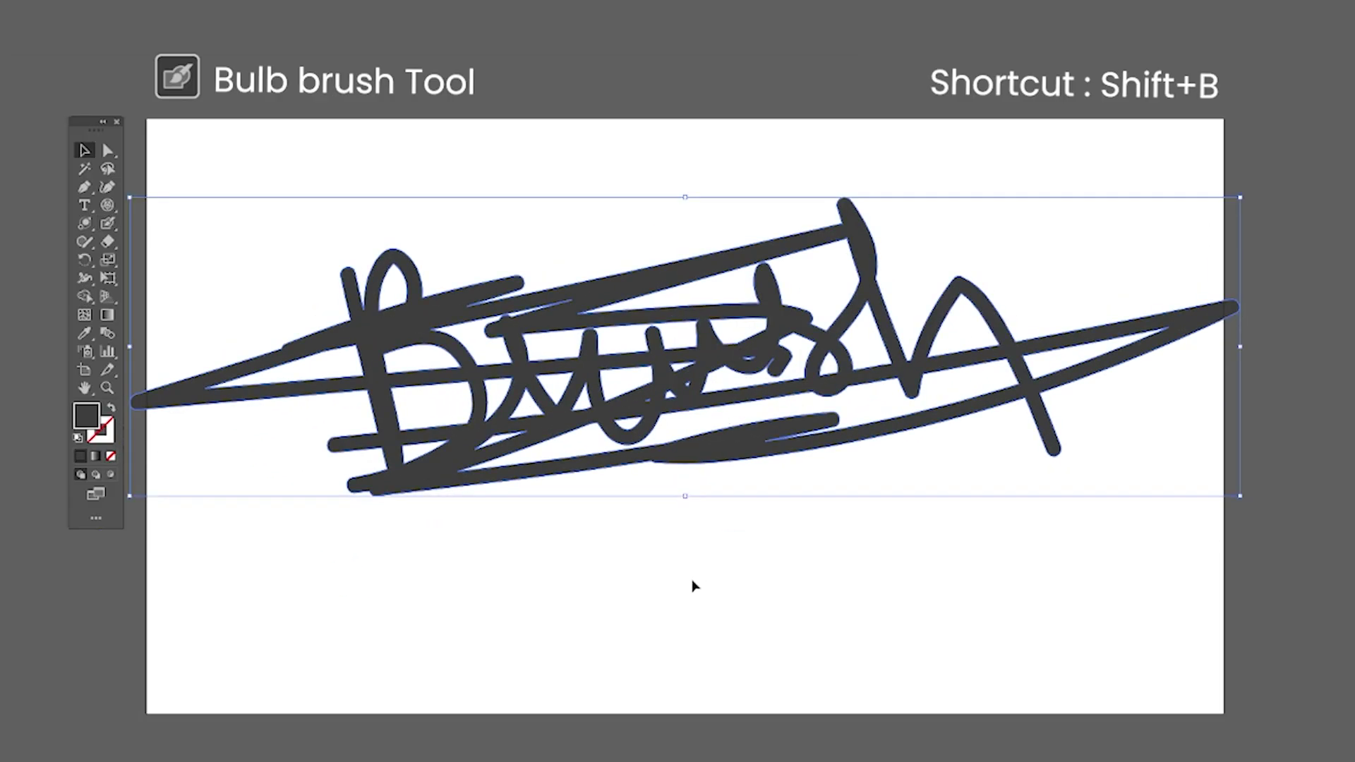
{"action": "key", "text": "shift+b"}
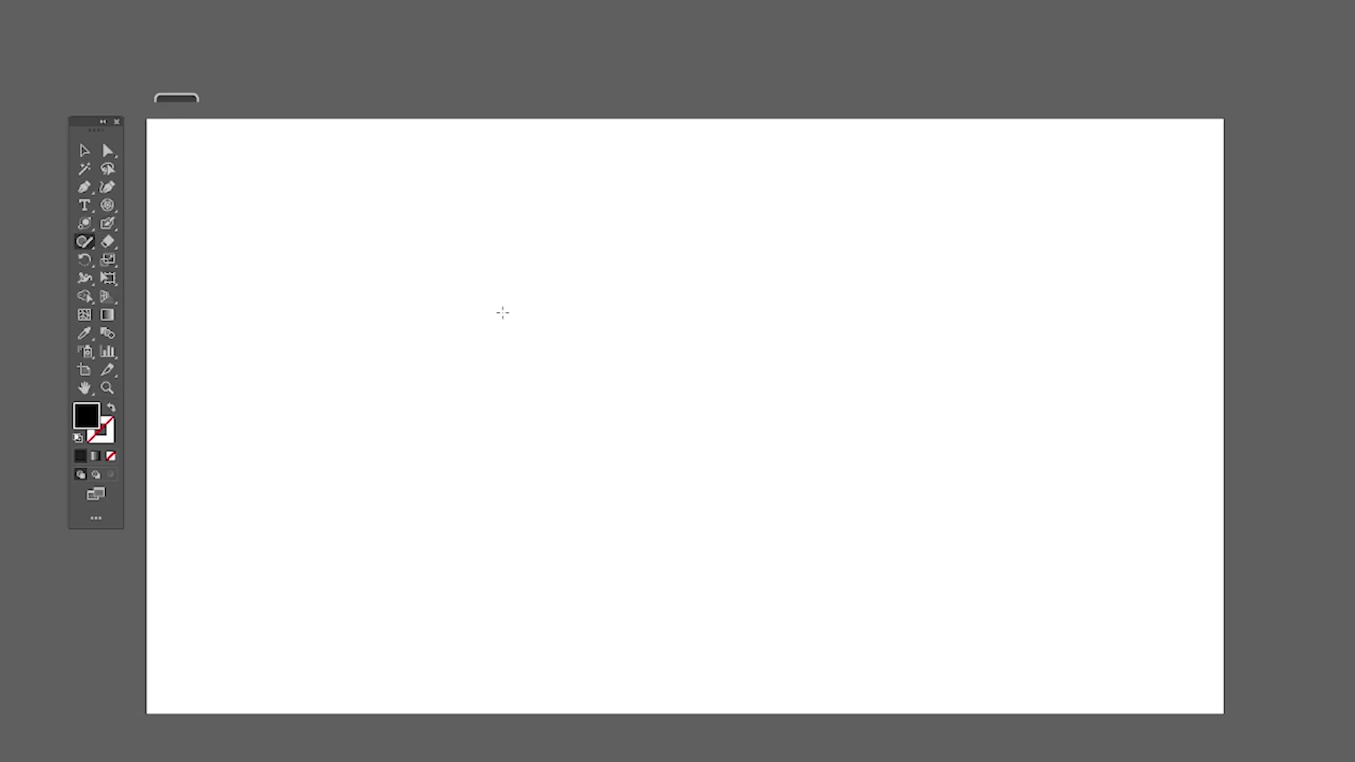
Sketch rough circles, a rectangle, a hexagon and straight lines with the Shaper tool to turn them into clean shapes
{"action": "mouse_move", "coordinate": [553, 274]}
{"action": "left_mouse_down"}
{"action": "mouse_move", "coordinate": [665, 353]}
{"action": "mouse_move", "coordinate": [579, 290]}
{"action": "left_mouse_up"}
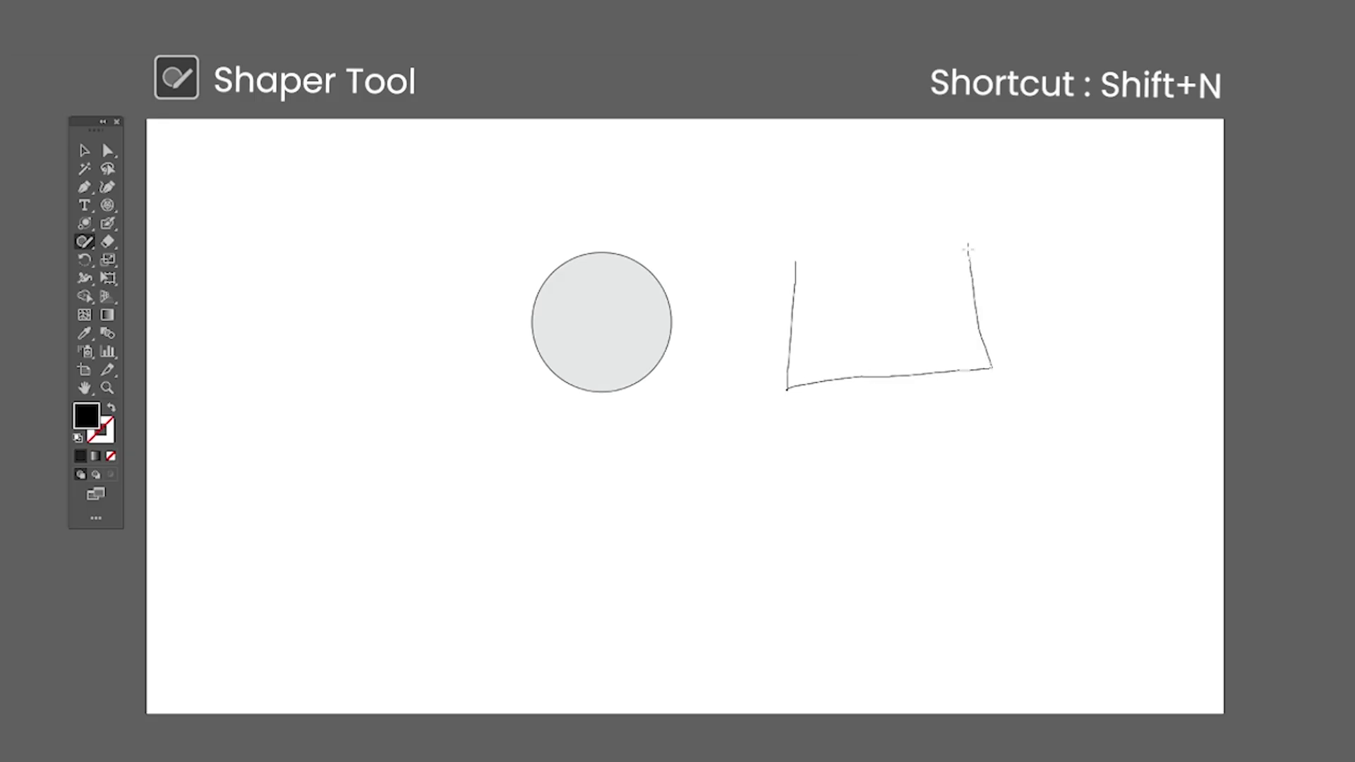
{"action": "left_click_drag", "start_coordinate": [968, 248], "coordinate": [840, 276]}
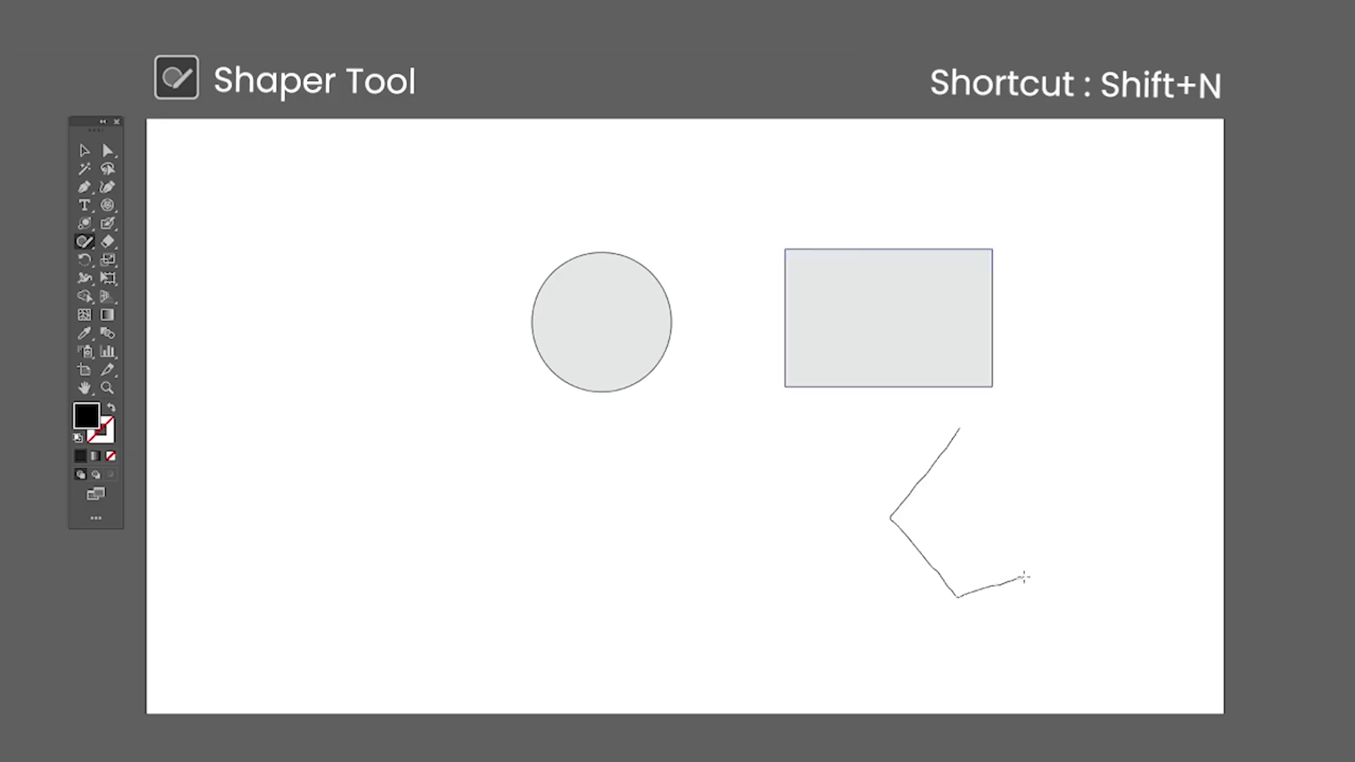
{"action": "left_click_drag", "start_coordinate": [944, 438], "coordinate": [947, 436]}
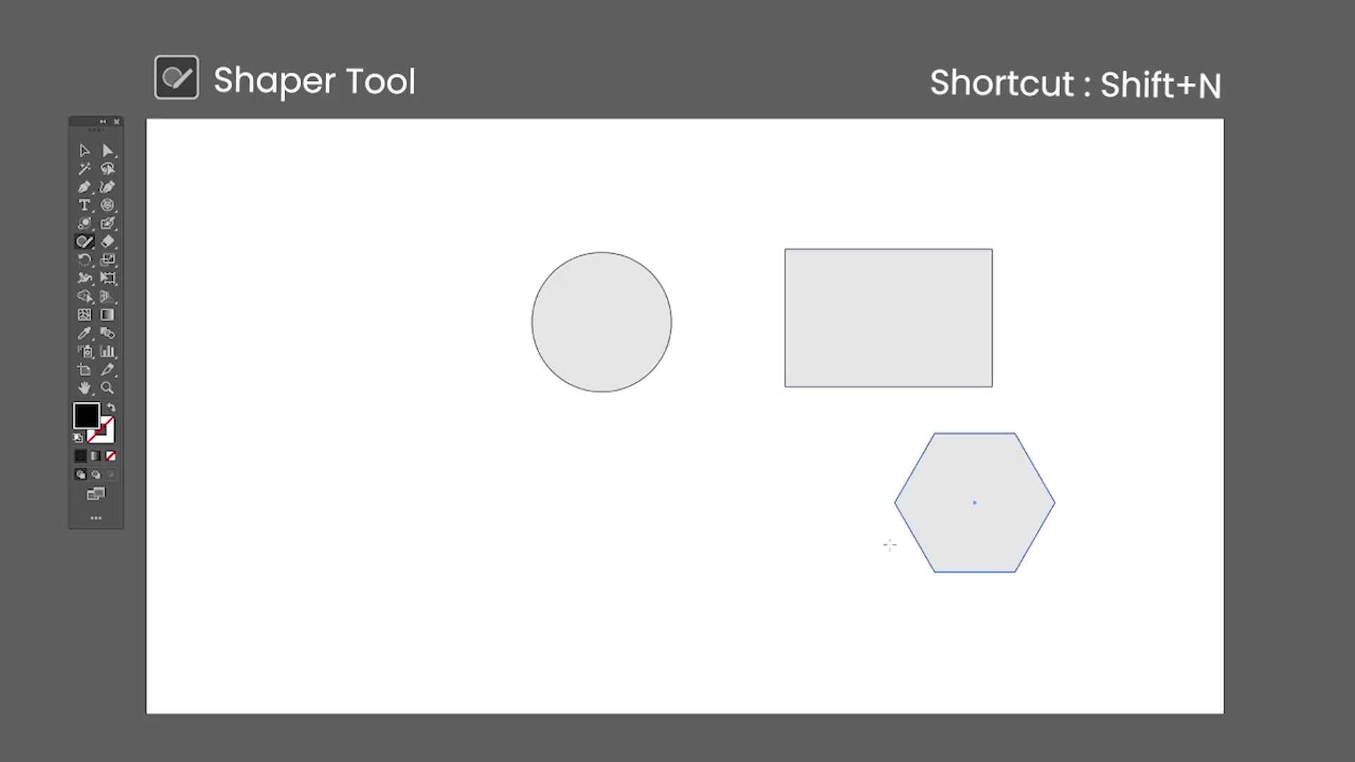
{"action": "left_click_drag", "start_coordinate": [303, 413], "coordinate": [286, 455]}
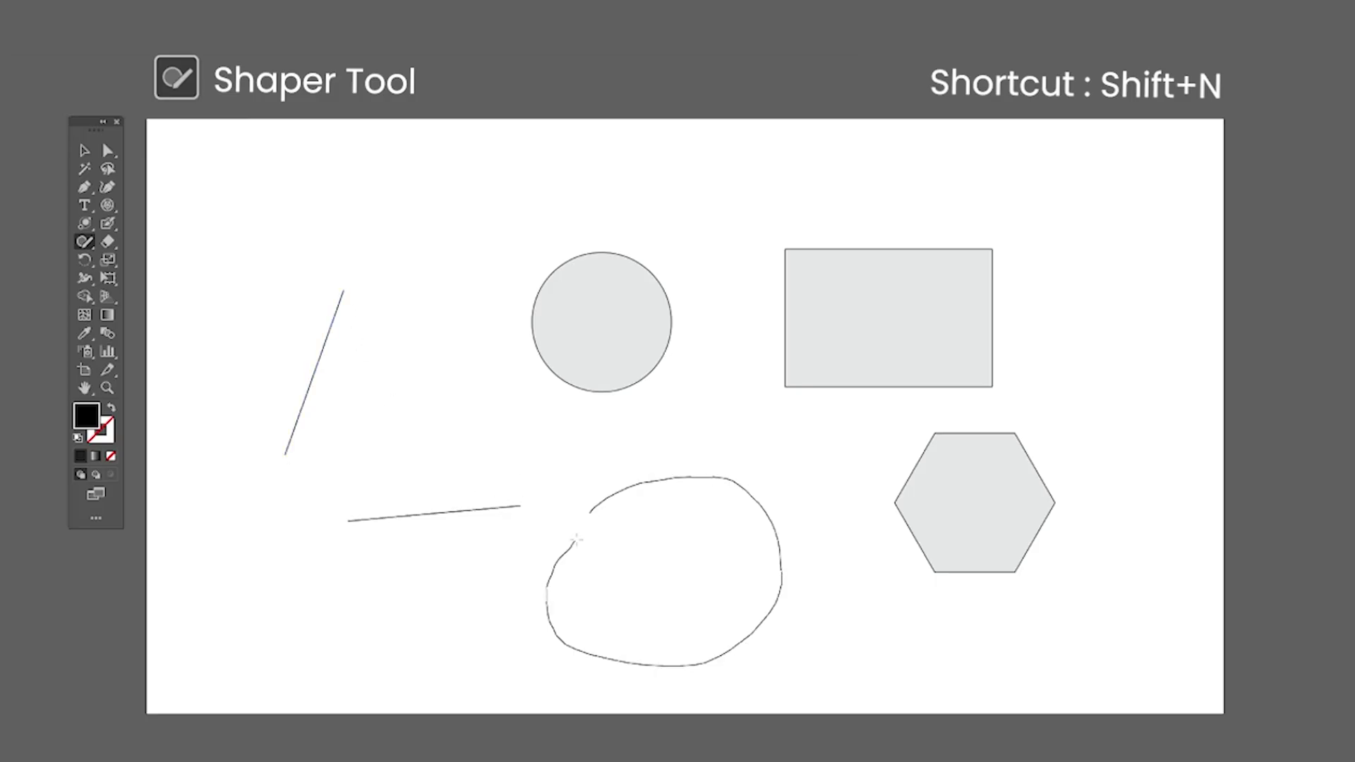
{"action": "left_click_drag", "start_coordinate": [576, 540], "coordinate": [587, 513]}
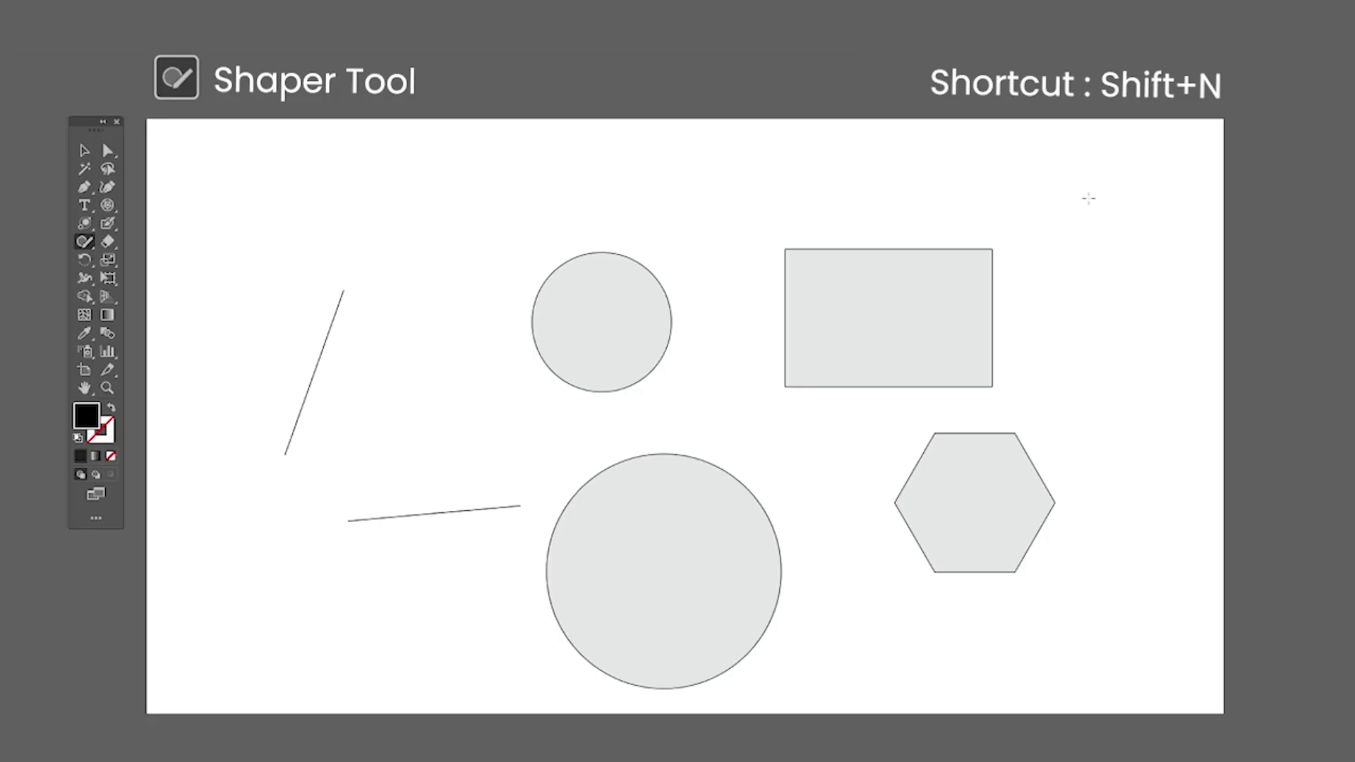
{"action": "left_click_drag", "start_coordinate": [1144, 355], "coordinate": [1090, 227]}
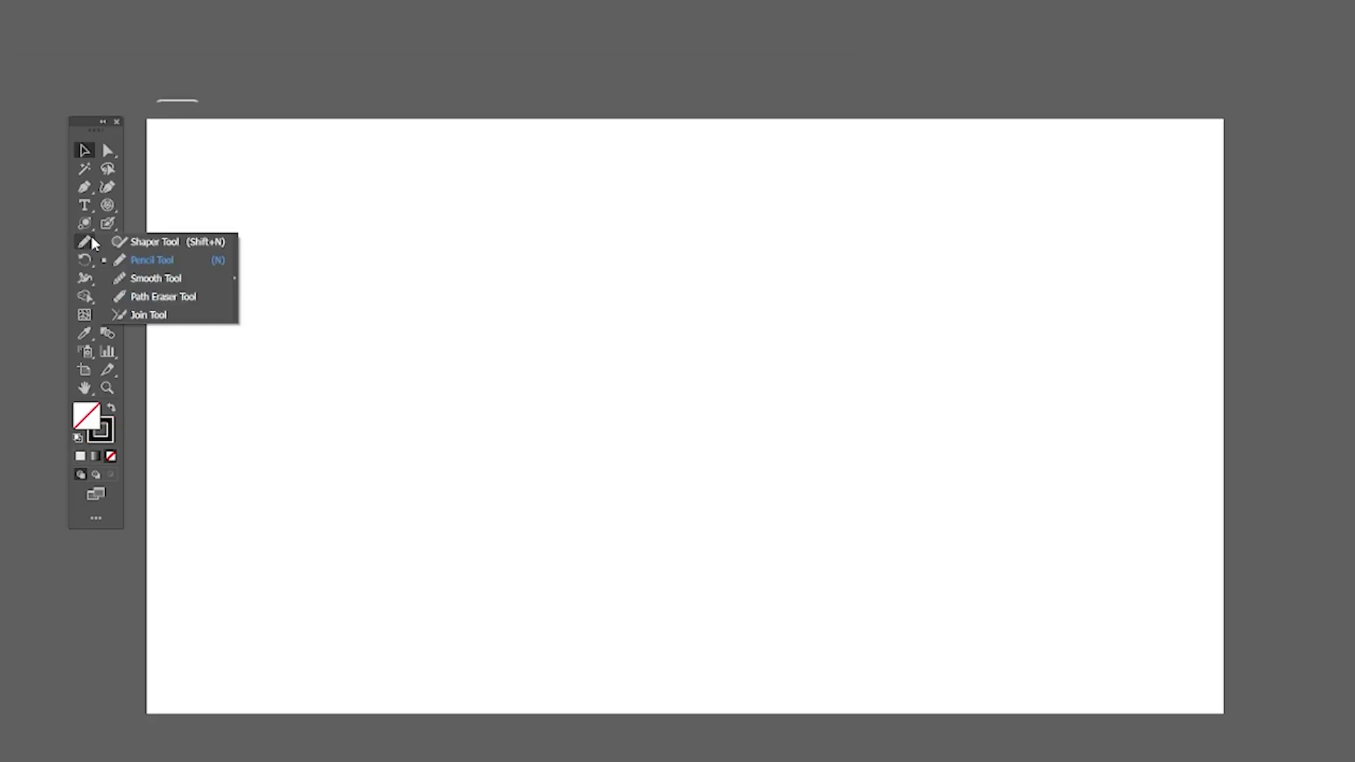
Draw a freehand wavy line and several closed loops around the artboard with the Pencil tool
{"action": "left_click", "coordinate": [151, 260]}
{"action": "left_click_drag", "start_coordinate": [305, 403], "coordinate": [416, 350]}
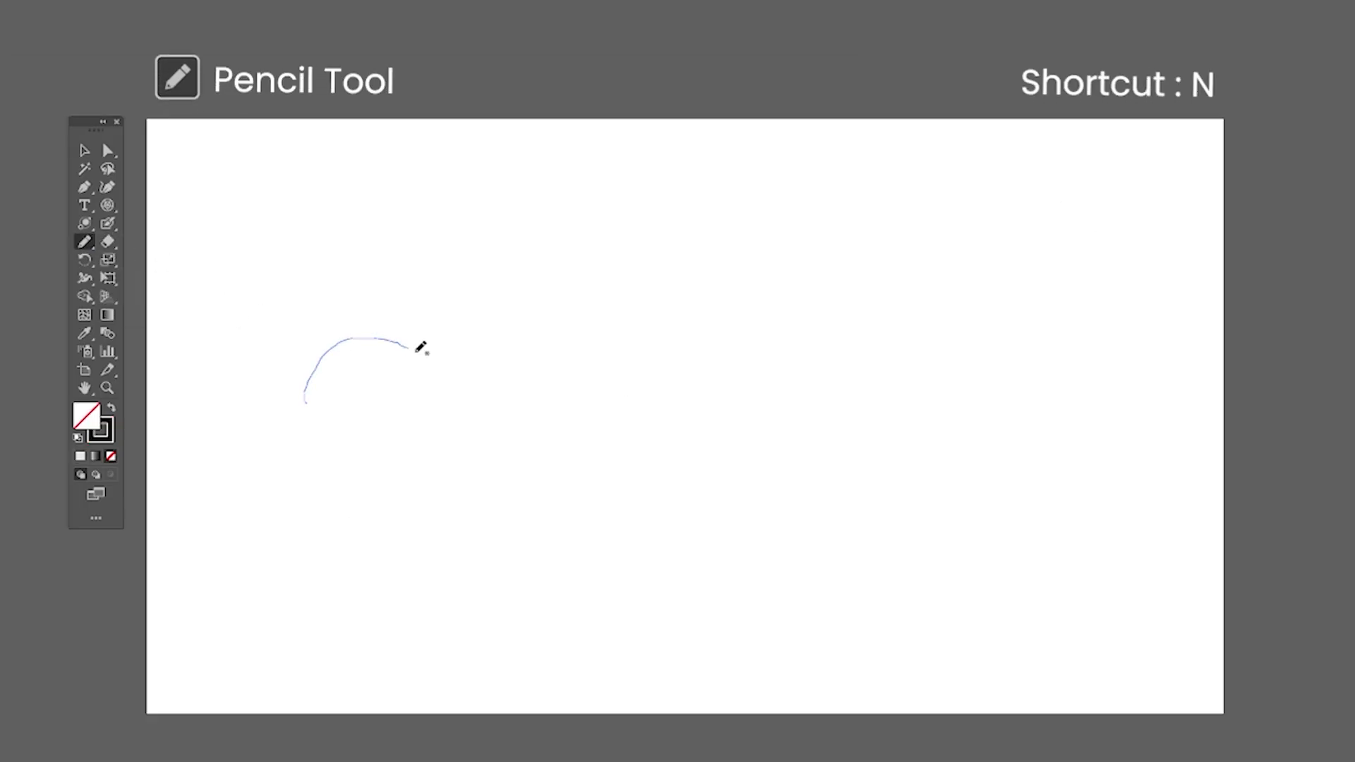
{"action": "left_click_drag", "start_coordinate": [547, 278], "coordinate": [507, 278]}
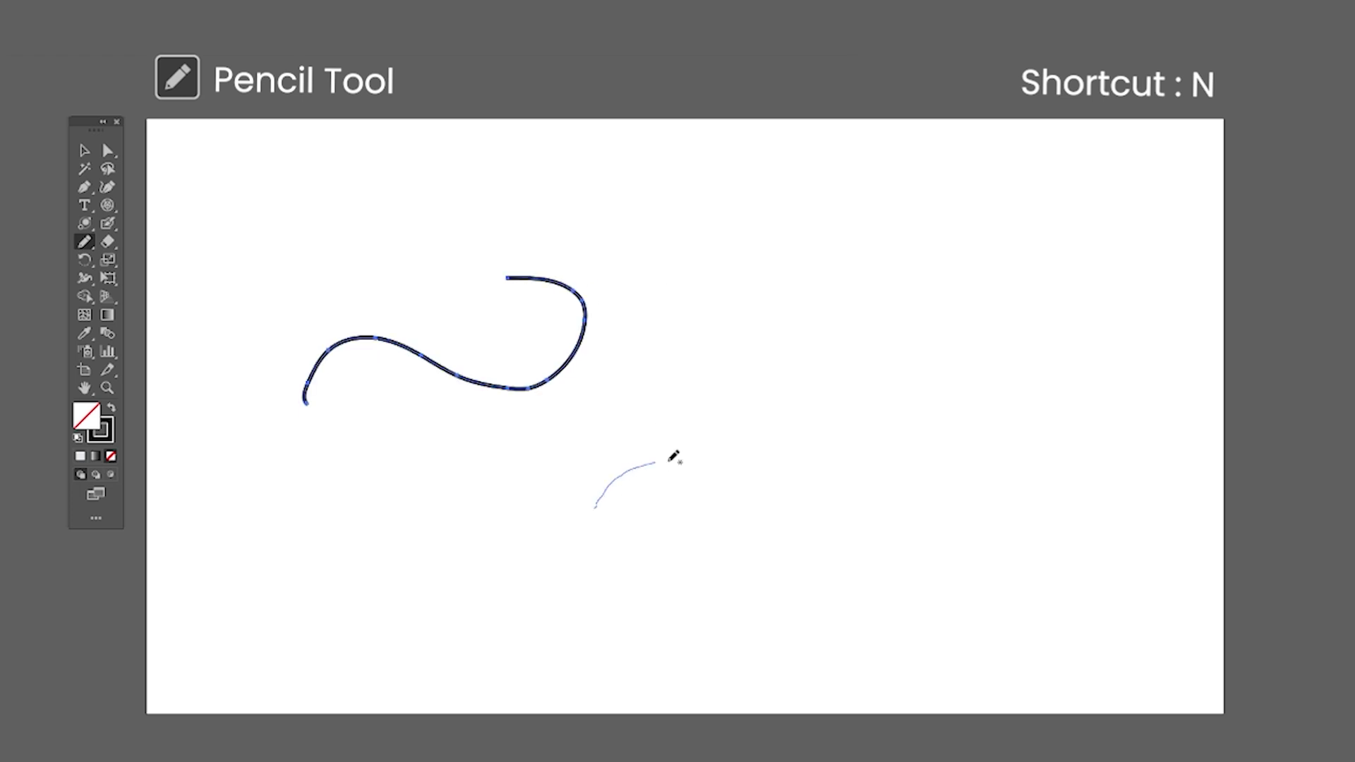
{"action": "left_click_drag", "start_coordinate": [647, 613], "coordinate": [597, 503]}
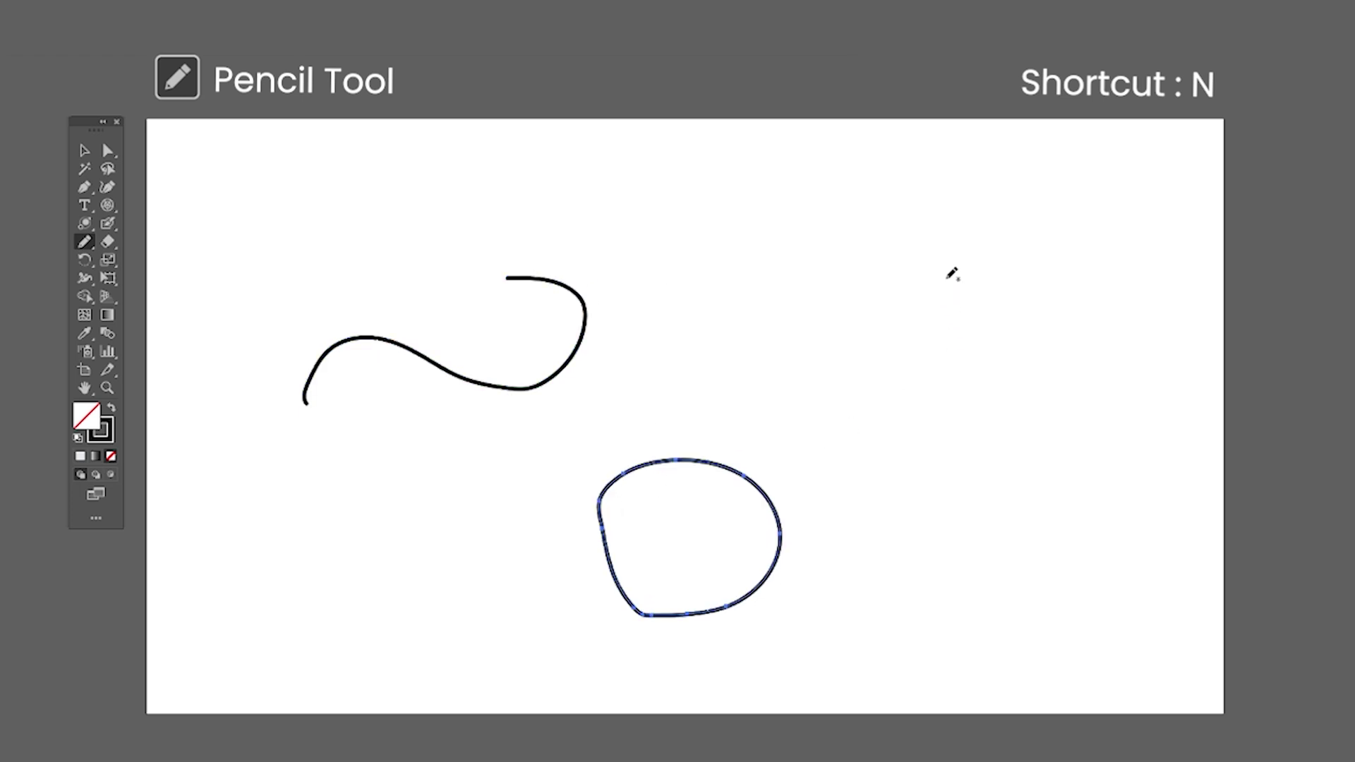
{"action": "left_click_drag", "start_coordinate": [946, 281], "coordinate": [945, 266]}
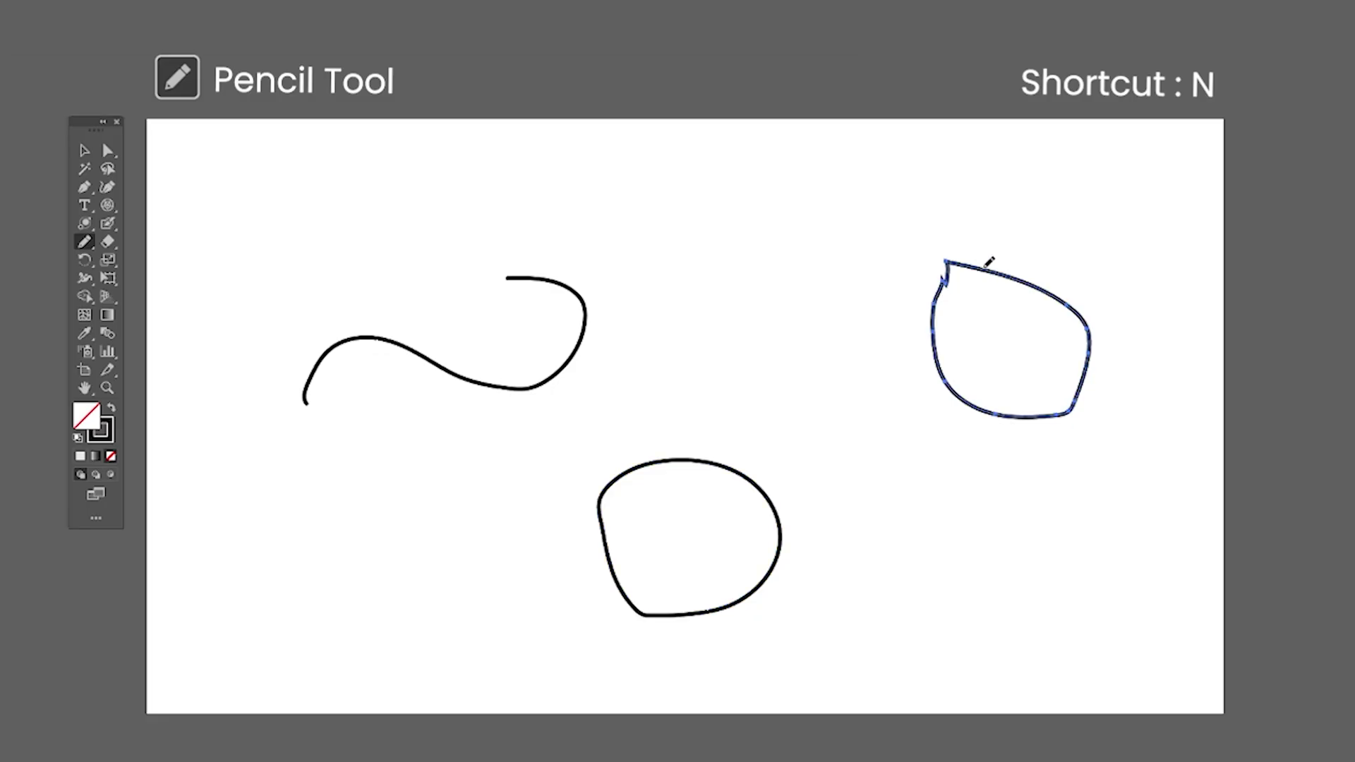
{"action": "left_click_drag", "start_coordinate": [770, 225], "coordinate": [664, 204]}
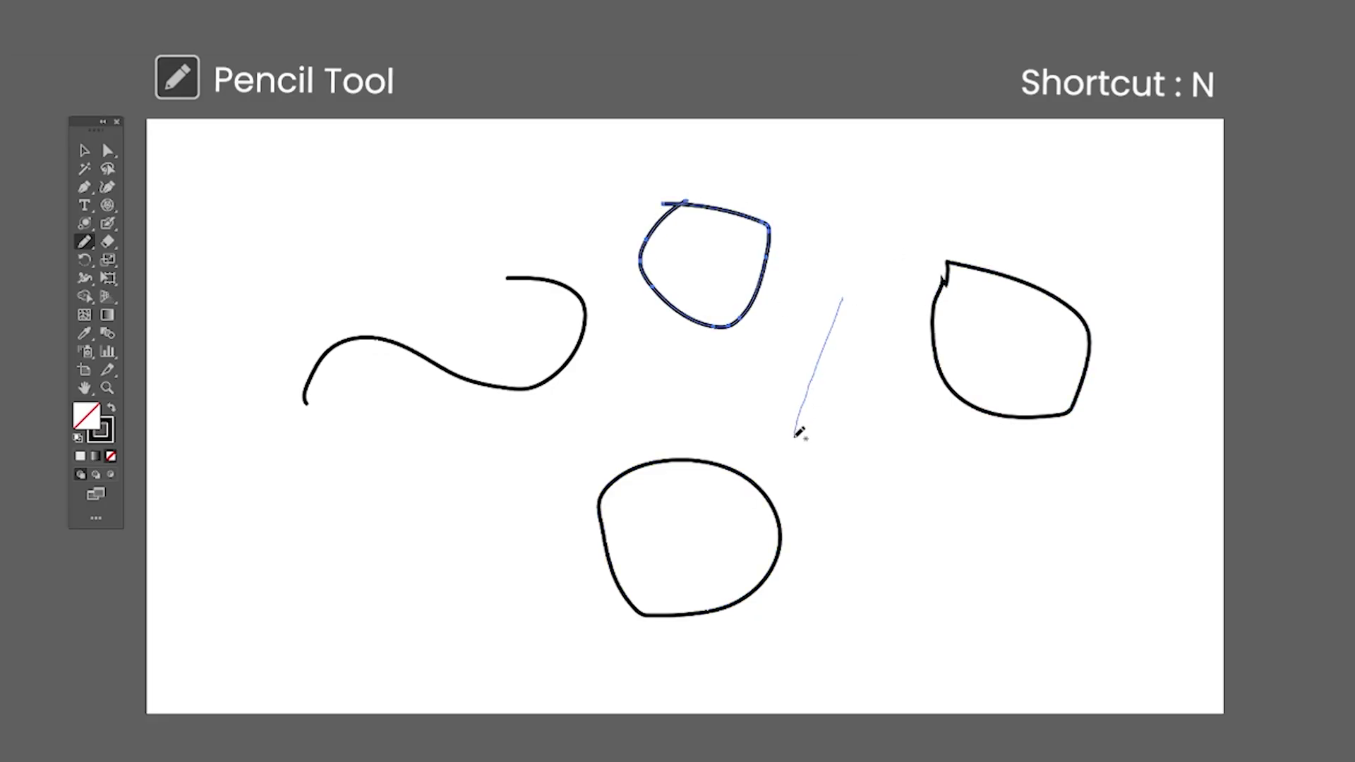
{"action": "left_click_drag", "start_coordinate": [842, 292], "coordinate": [840, 299]}
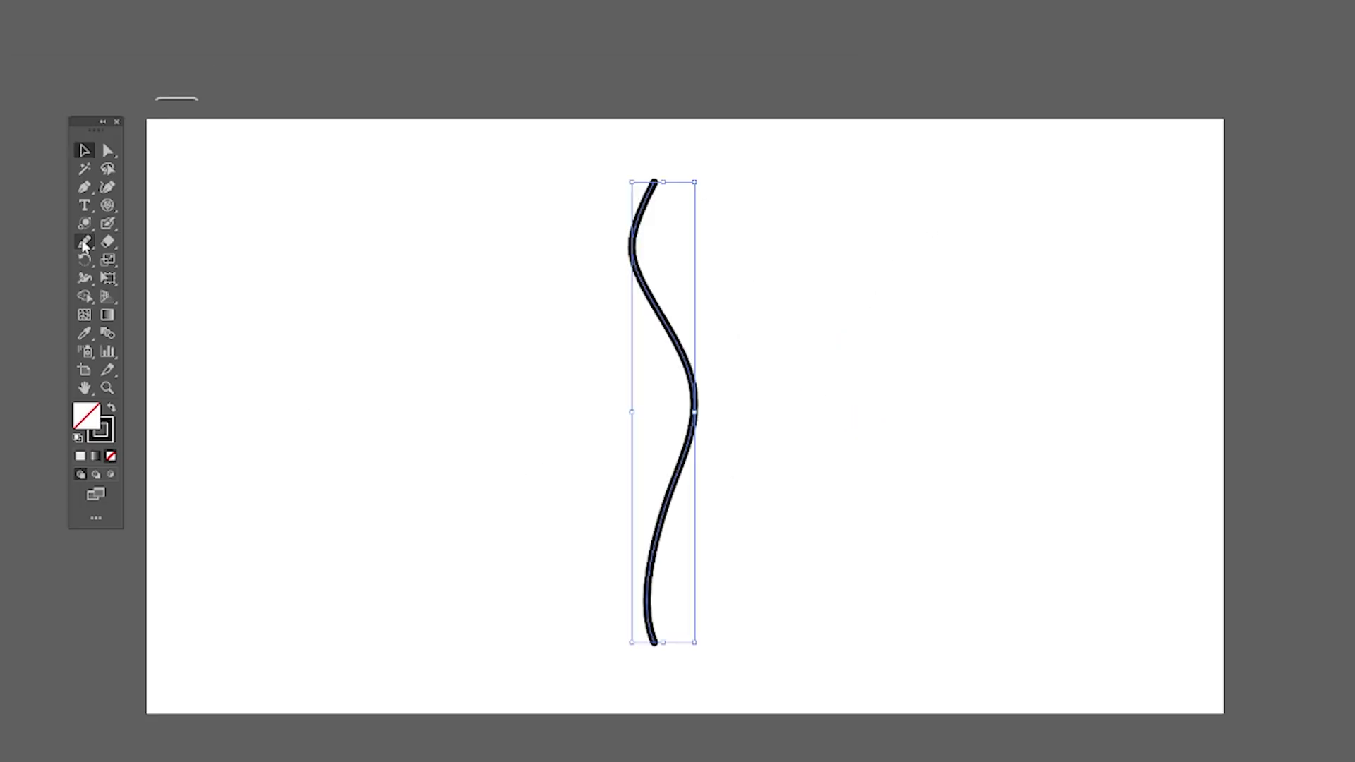
Smooth the selected wavy vertical path along its length with the Smooth tool
{"action": "left_click", "coordinate": [84, 241]}
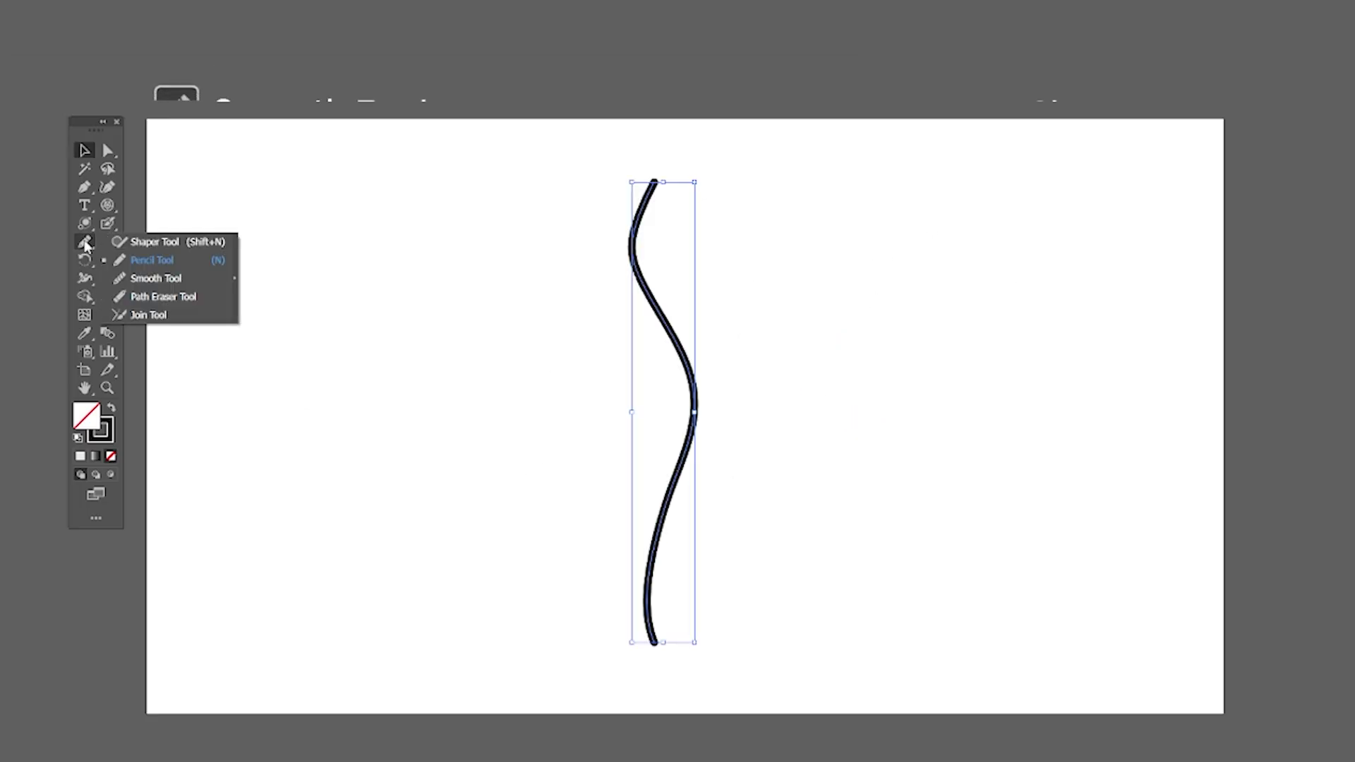
{"action": "left_click", "coordinate": [134, 280]}
{"action": "mouse_move", "coordinate": [634, 235]}
{"action": "left_mouse_down"}
{"action": "mouse_move", "coordinate": [714, 398]}
{"action": "mouse_move", "coordinate": [664, 571]}
{"action": "mouse_move", "coordinate": [683, 358]}
{"action": "mouse_move", "coordinate": [698, 367]}
{"action": "mouse_move", "coordinate": [667, 518]}
{"action": "mouse_move", "coordinate": [676, 417]}
{"action": "left_mouse_up"}
{"action": "left_click_drag", "start_coordinate": [656, 588], "coordinate": [650, 620]}
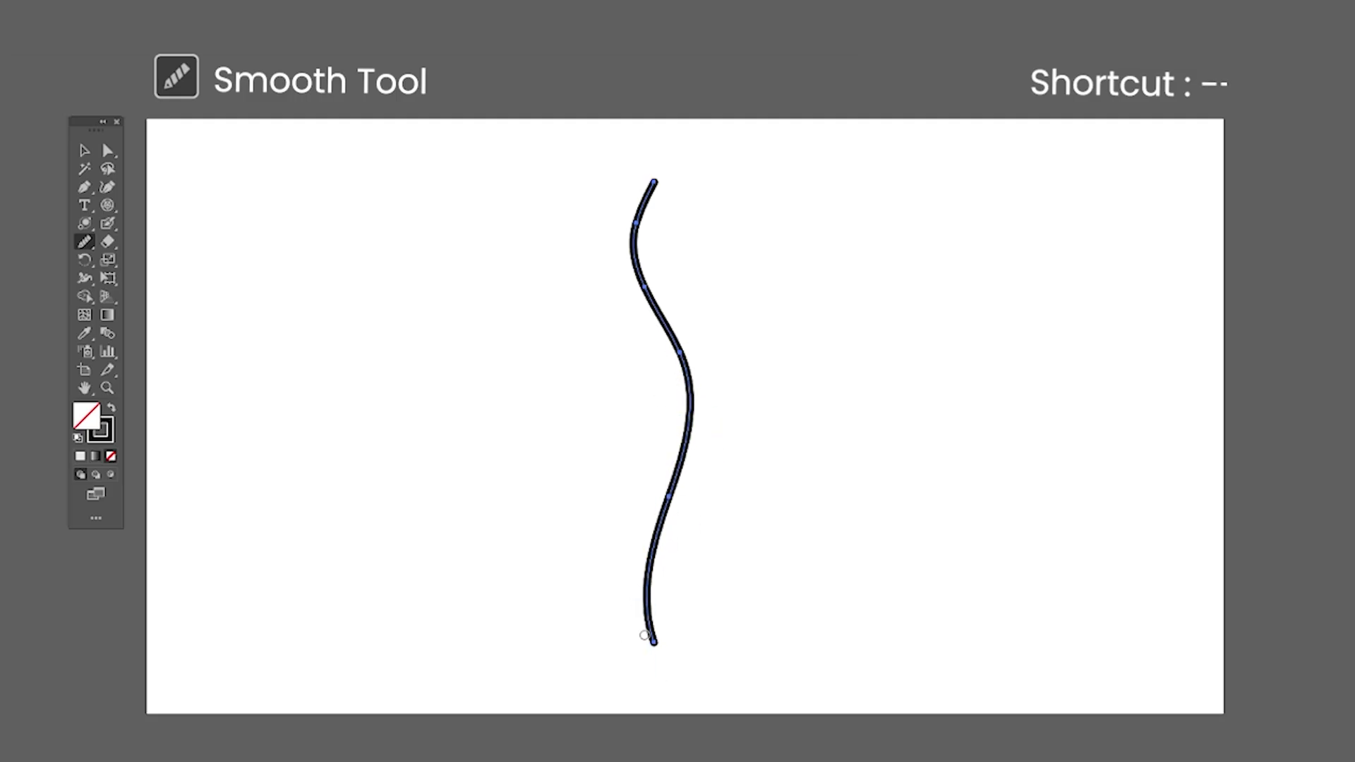
Smooth the middle and upper bends of the selected vertical curve further with the Smooth tool
{"action": "left_click_drag", "start_coordinate": [667, 488], "coordinate": [605, 300]}
{"action": "left_click_drag", "start_coordinate": [630, 240], "coordinate": [643, 310]}
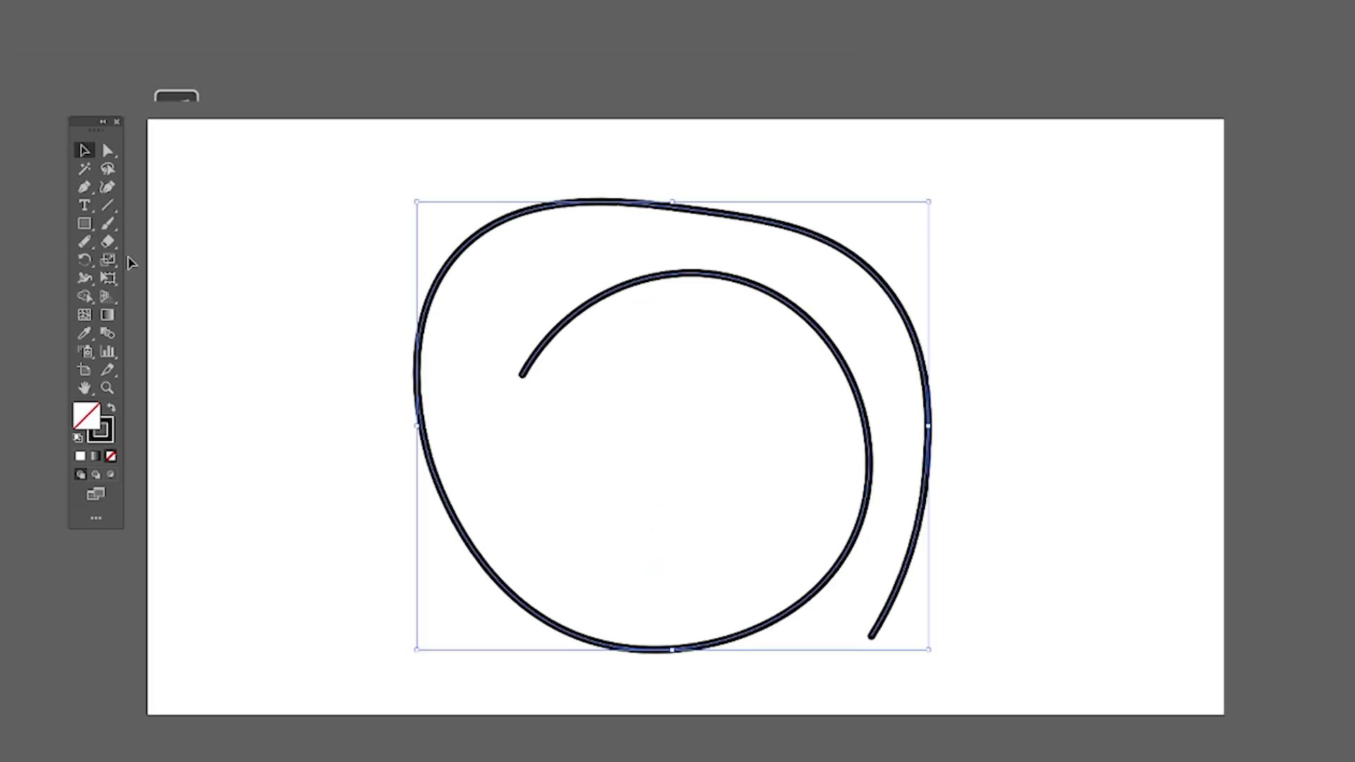
Erase the inner part of the selected spiral curve, starting from its inner end, with the Path Eraser tool
{"action": "left_click", "coordinate": [84, 241]}
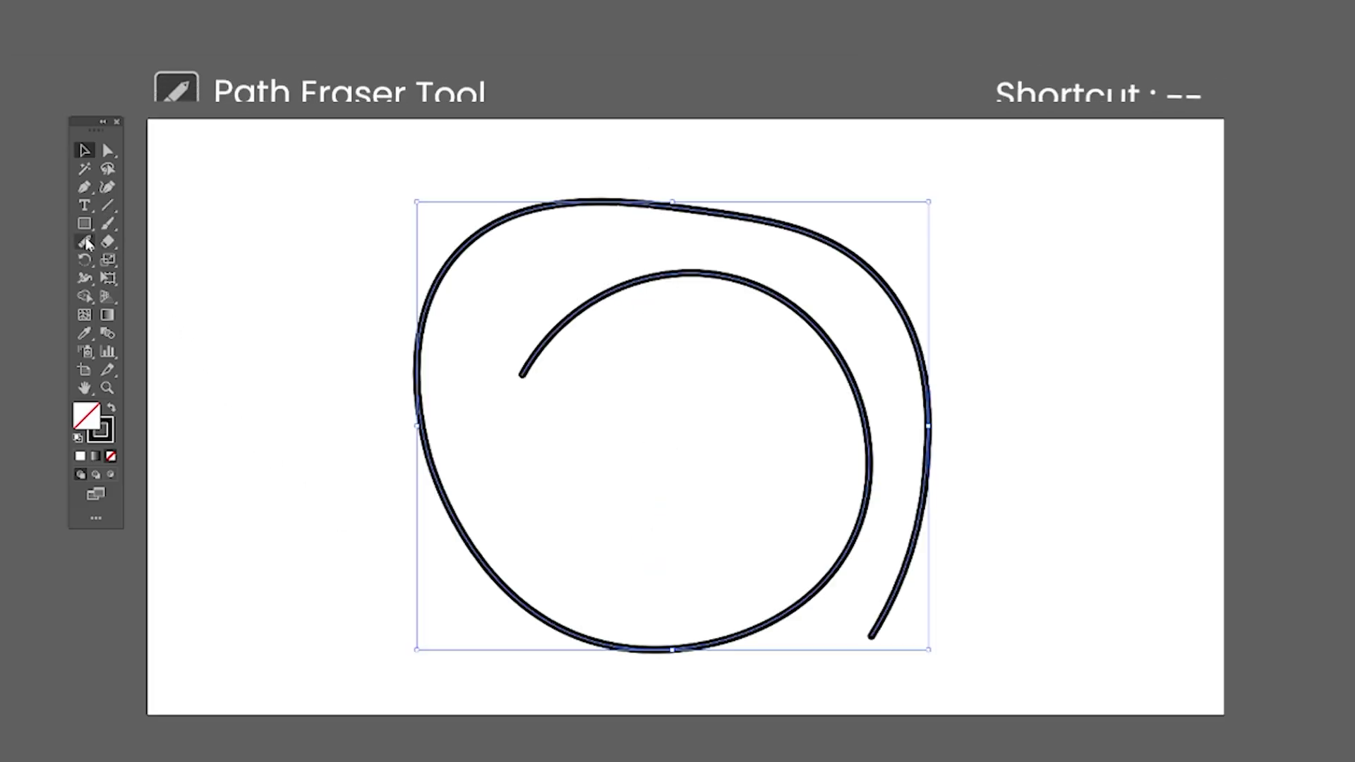
{"action": "left_click_drag", "start_coordinate": [84, 242], "coordinate": [148, 296]}
{"action": "left_click_drag", "start_coordinate": [604, 311], "coordinate": [543, 367]}
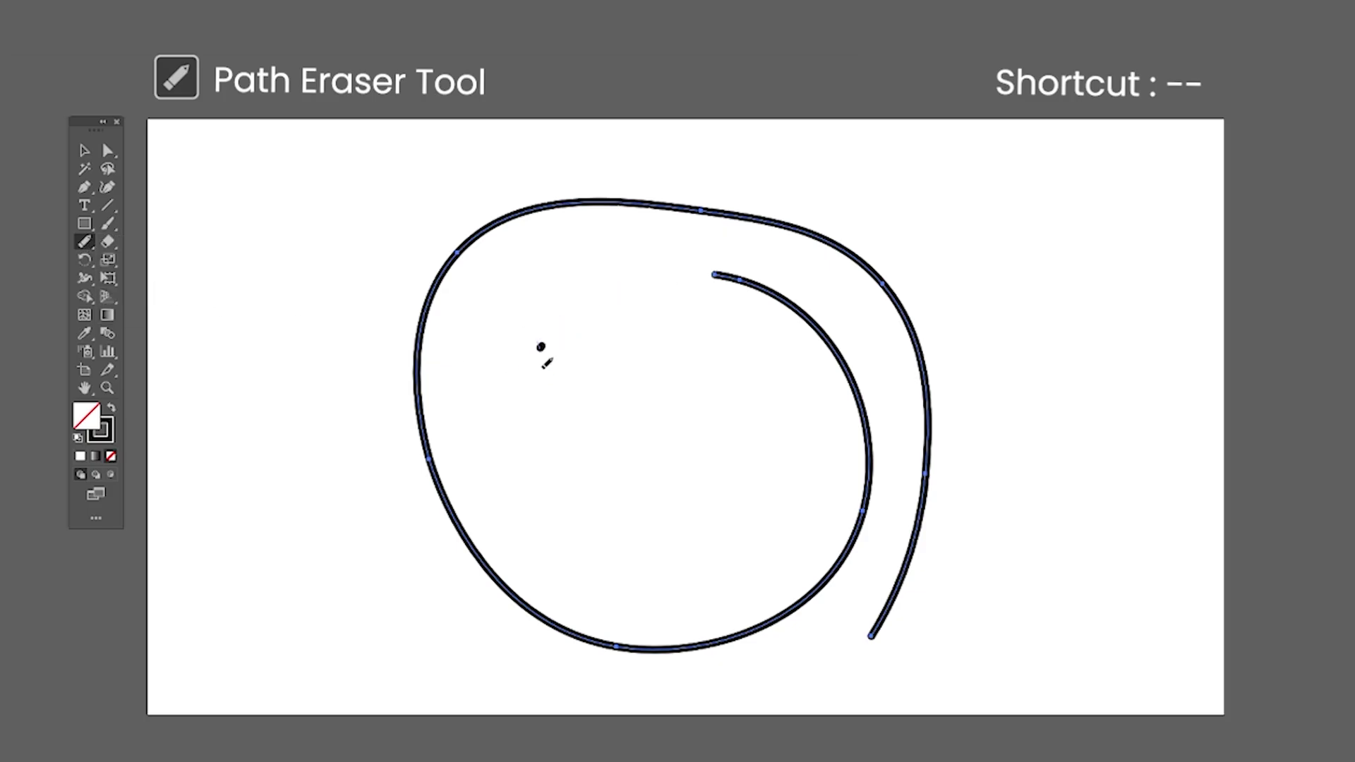
{"action": "left_click_drag", "start_coordinate": [756, 284], "coordinate": [821, 326]}
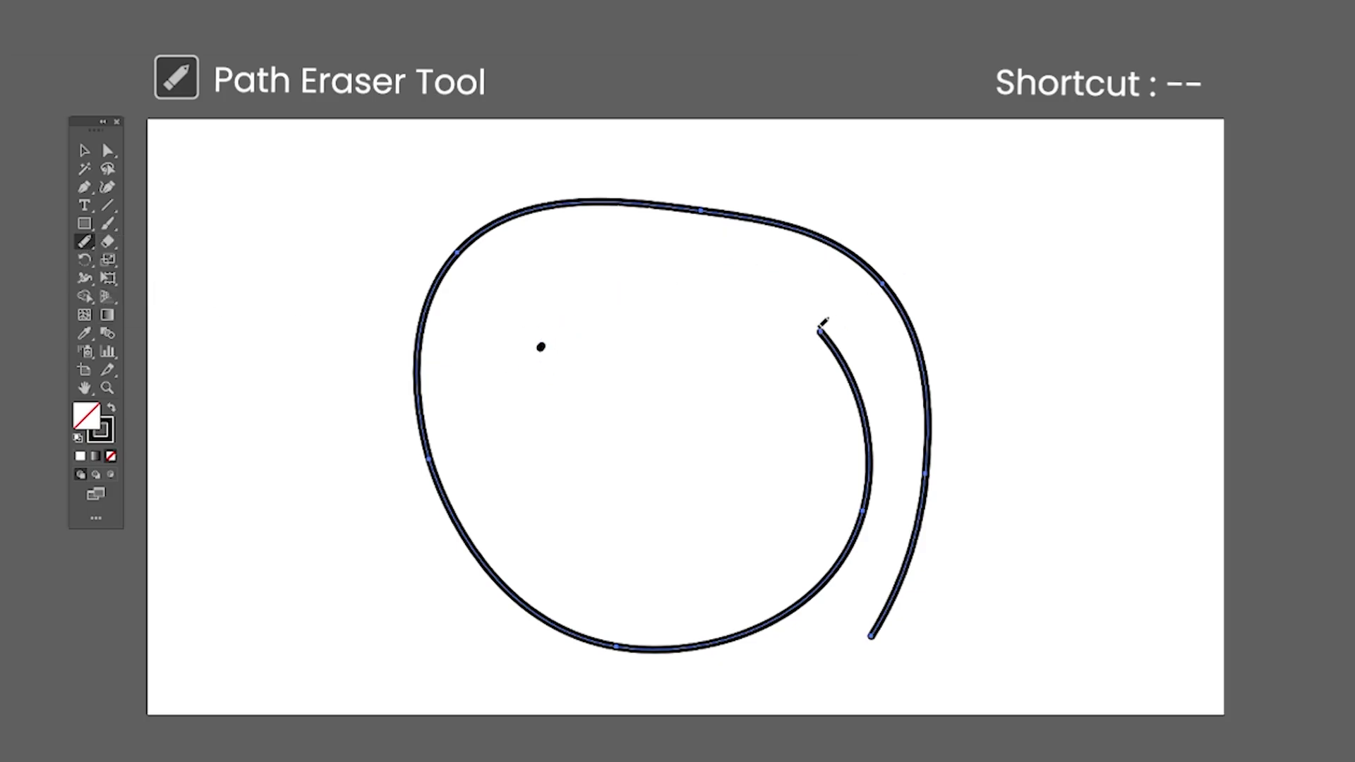
{"action": "left_click_drag", "start_coordinate": [864, 507], "coordinate": [925, 468]}
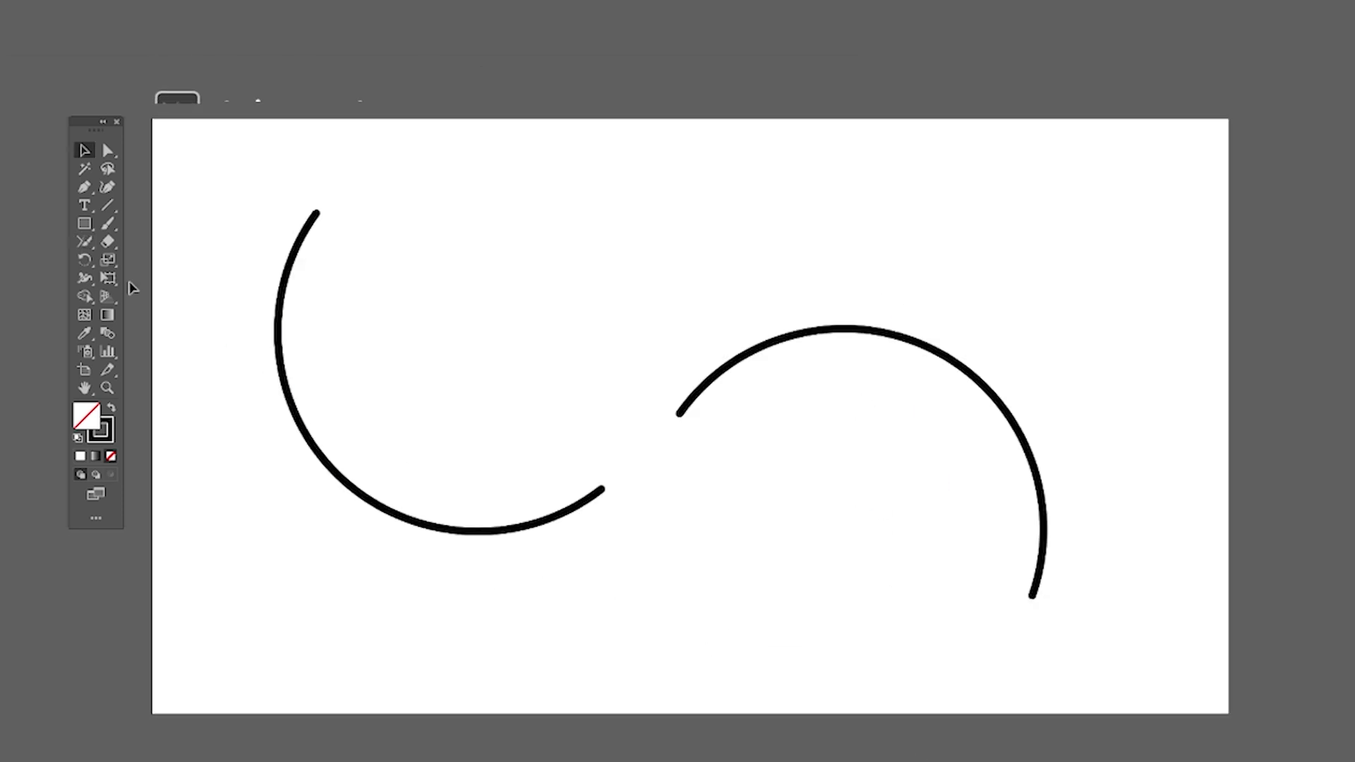
Connect the facing ends of the two open black arcs with the Join tool
{"action": "left_click_drag", "start_coordinate": [84, 241], "coordinate": [137, 315]}
{"action": "left_click_drag", "start_coordinate": [664, 431], "coordinate": [599, 454]}
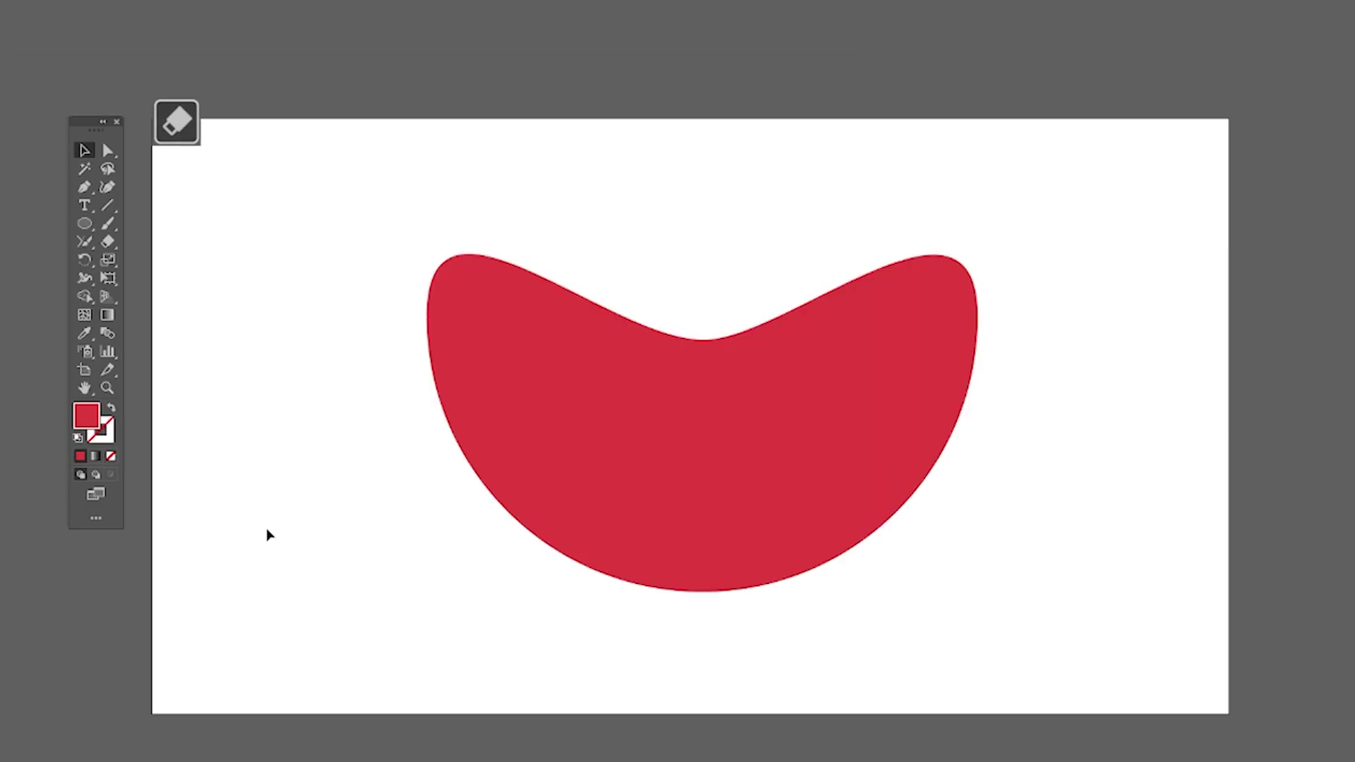
Erase strokes through the red shape with the Eraser tool and move its separated right part away, down and to the right
{"action": "left_click_drag", "start_coordinate": [109, 244], "coordinate": [155, 239]}
{"action": "mouse_move", "coordinate": [589, 289]}
{"action": "left_mouse_down"}
{"action": "mouse_move", "coordinate": [497, 494]}
{"action": "mouse_move", "coordinate": [518, 293]}
{"action": "mouse_move", "coordinate": [466, 289]}
{"action": "left_mouse_up"}
{"action": "left_click_drag", "start_coordinate": [795, 245], "coordinate": [843, 607]}
{"action": "key", "text": "v"}
{"action": "left_click_drag", "start_coordinate": [910, 402], "coordinate": [971, 475]}
{"action": "key", "text": "e"}
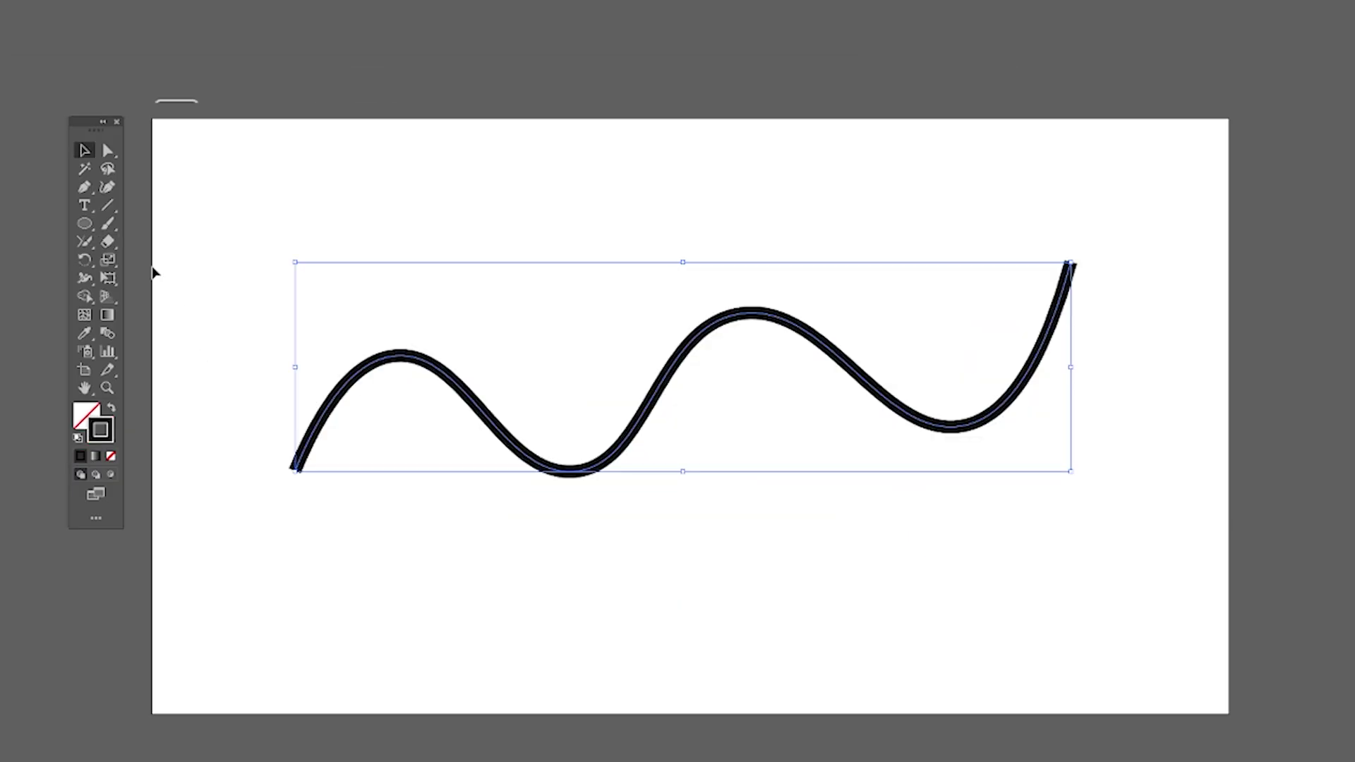
Cut the wavy black path near its middle with the Scissors tool and move the two halves apart
{"action": "left_click", "coordinate": [107, 241]}
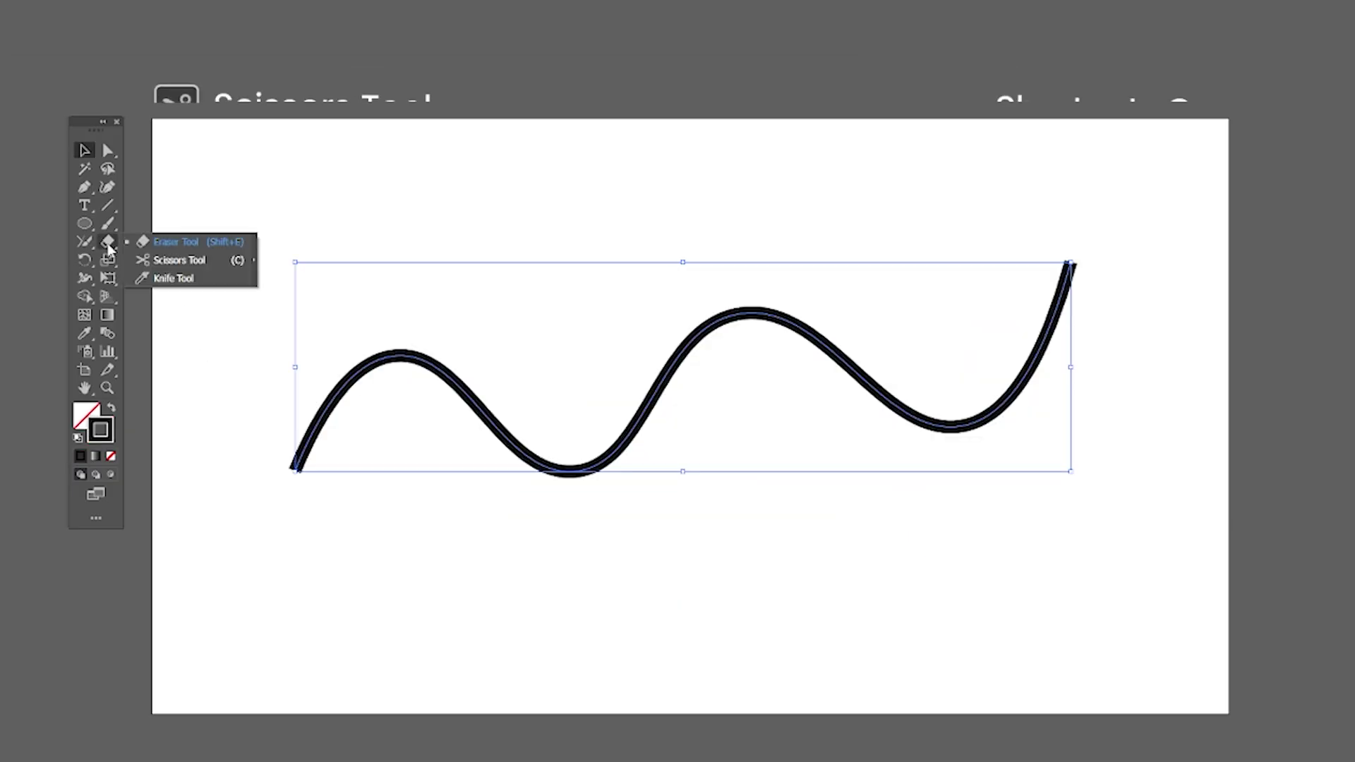
{"action": "left_click", "coordinate": [146, 263]}
{"action": "left_click", "coordinate": [686, 346]}
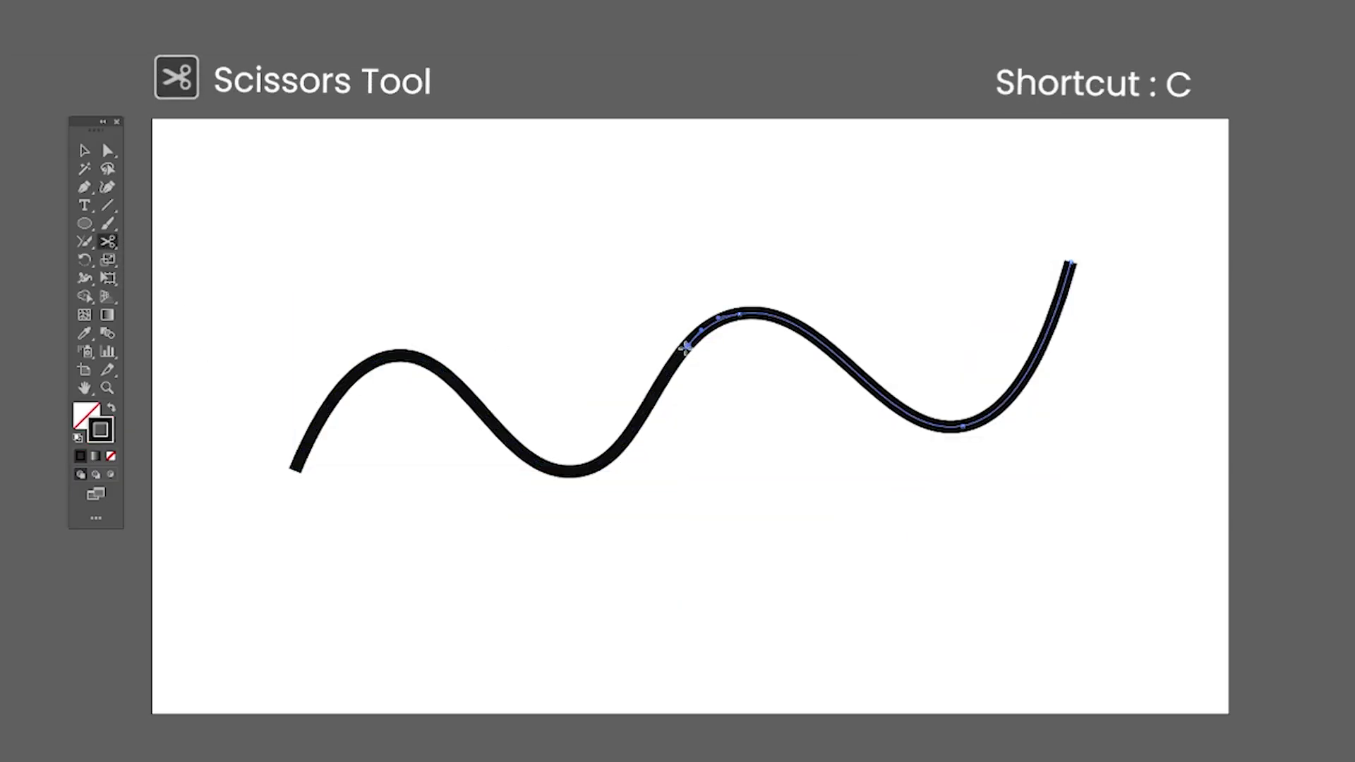
{"action": "key", "text": "v"}
{"action": "left_click_drag", "start_coordinate": [801, 372], "coordinate": [873, 436]}
{"action": "left_click_drag", "start_coordinate": [620, 438], "coordinate": [532, 496]}
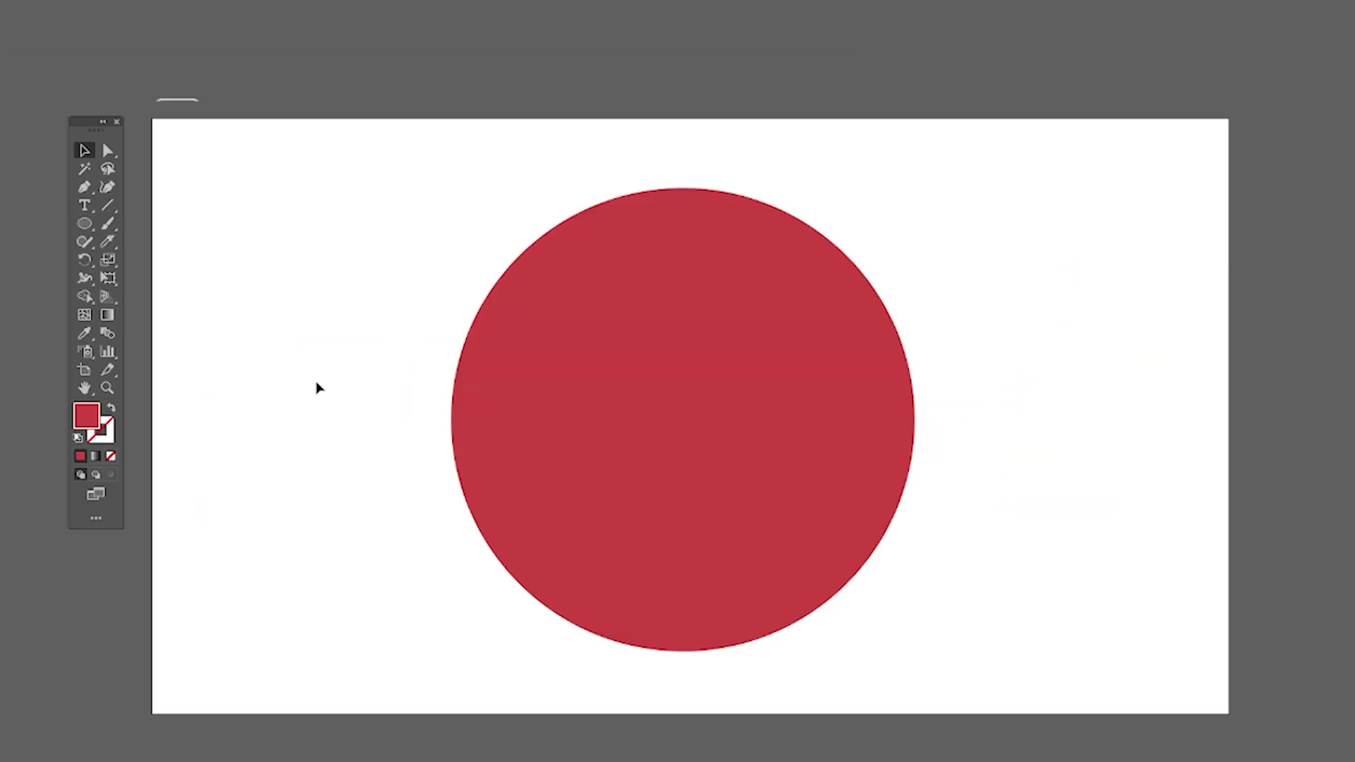
Slice the red circle diagonally with the Knife tool and move the lower-right piece away from the rest
{"action": "left_click_drag", "start_coordinate": [107, 241], "coordinate": [150, 283]}
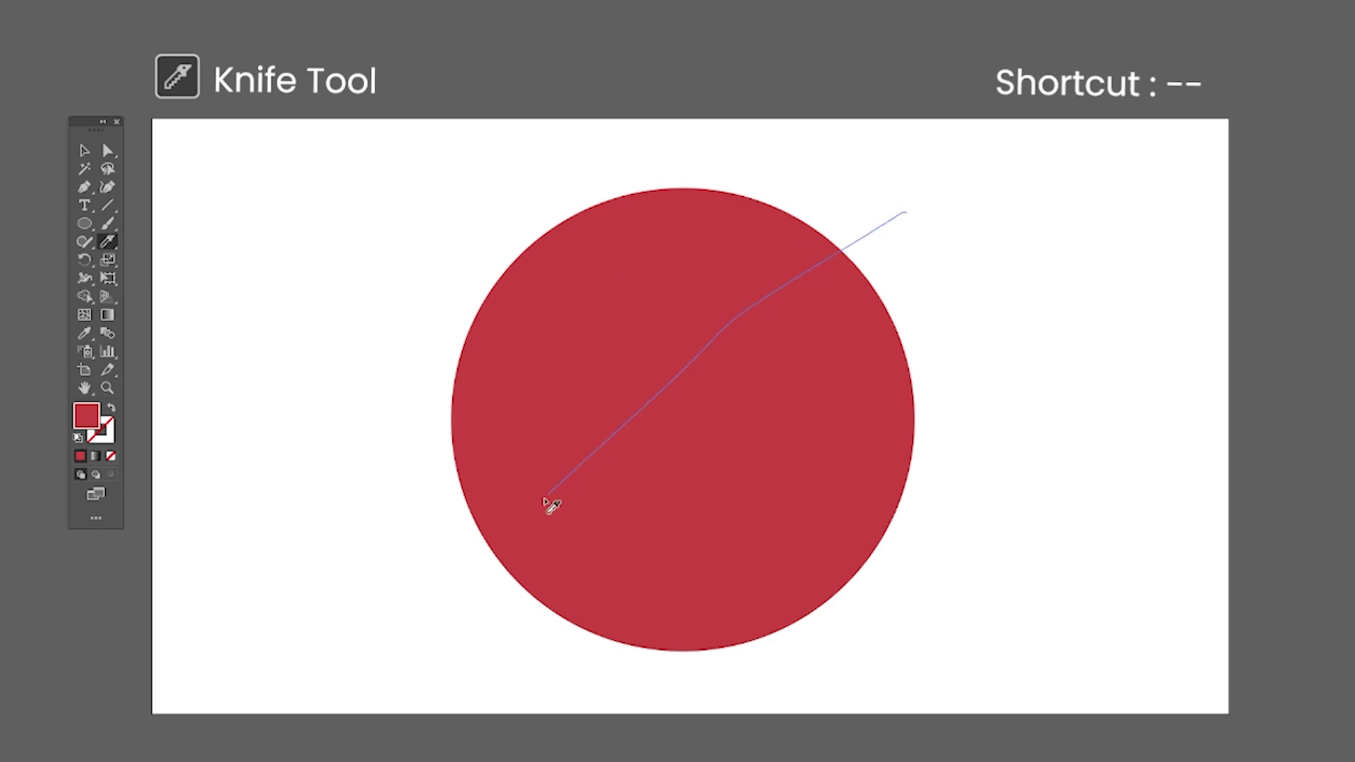
{"action": "left_click_drag", "start_coordinate": [451, 573], "coordinate": [452, 573]}
{"action": "key", "text": "v"}
{"action": "left_click", "coordinate": [955, 599]}
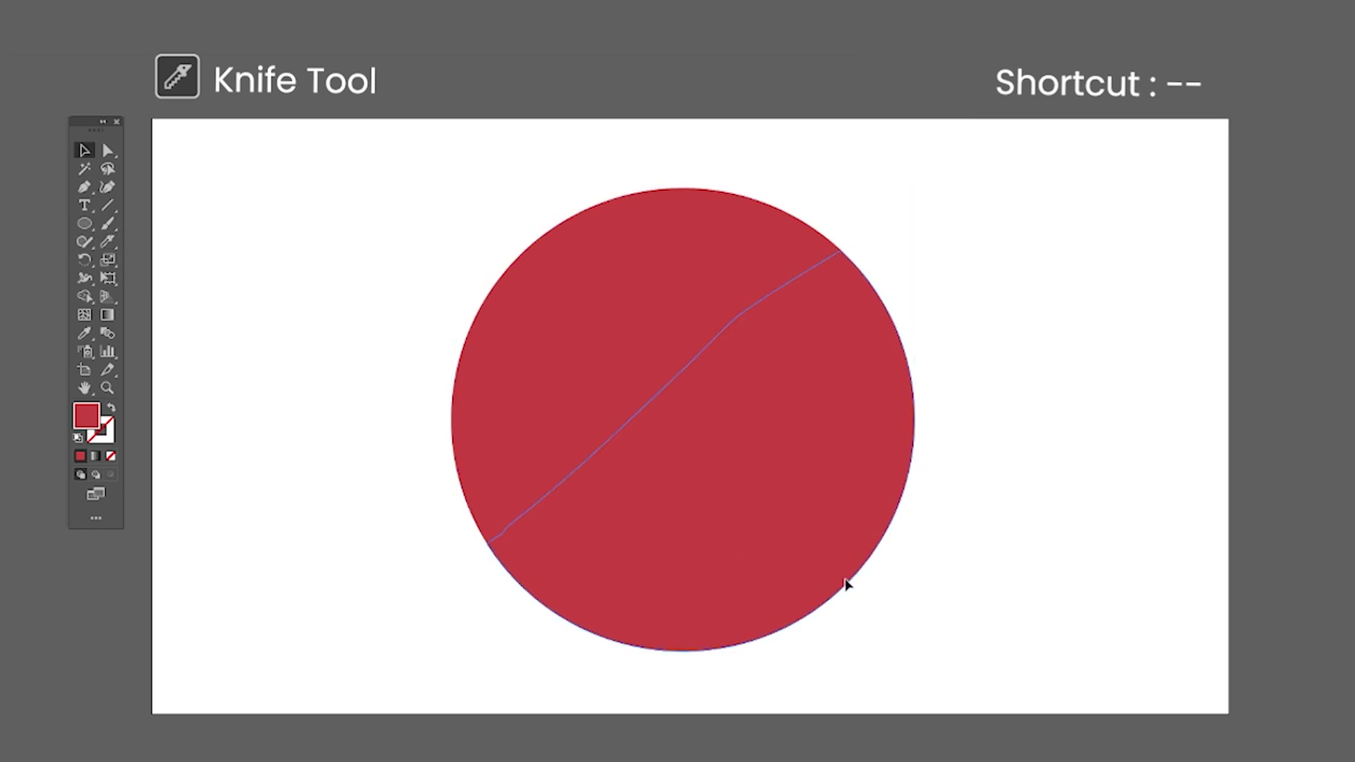
{"action": "left_click_drag", "start_coordinate": [844, 577], "coordinate": [942, 618]}
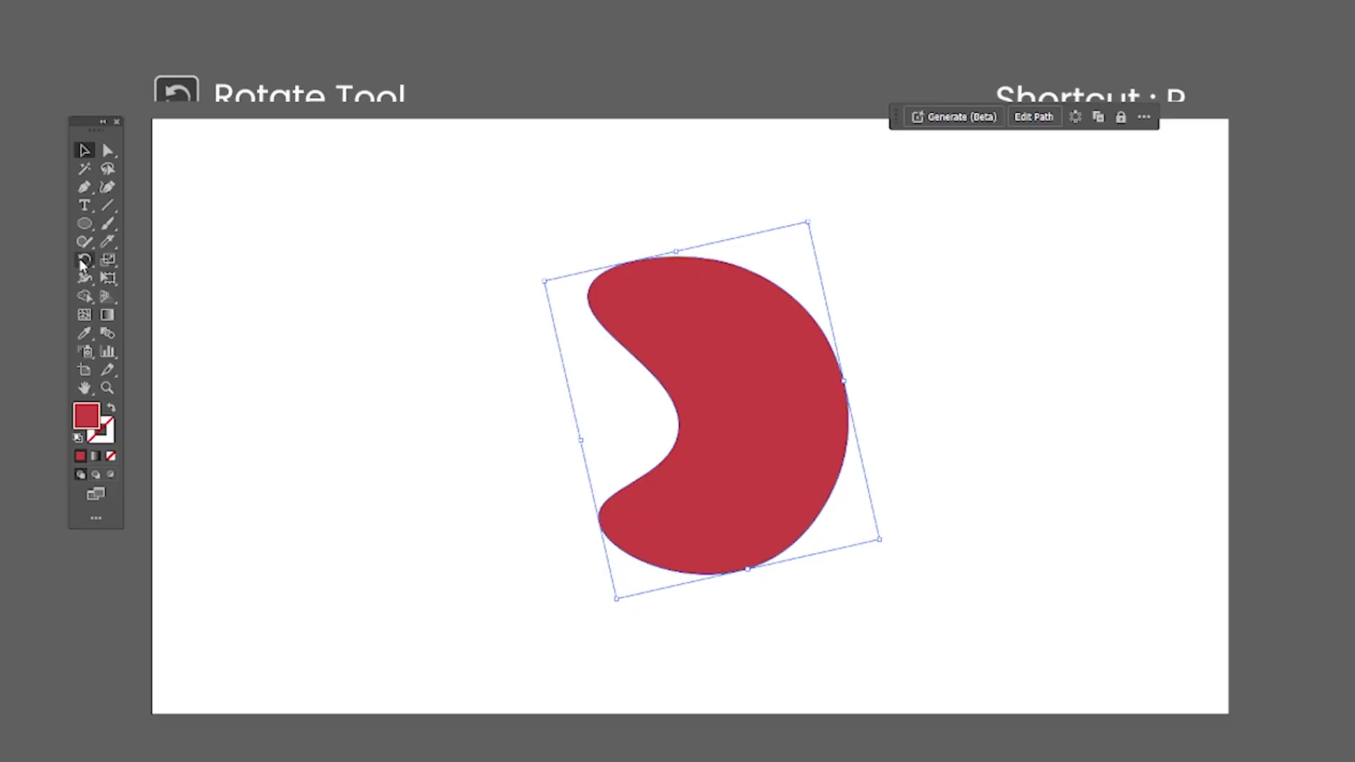
Rotate the selected red crescent shape freely around its reference point with the Rotate tool
{"action": "key", "text": "r"}
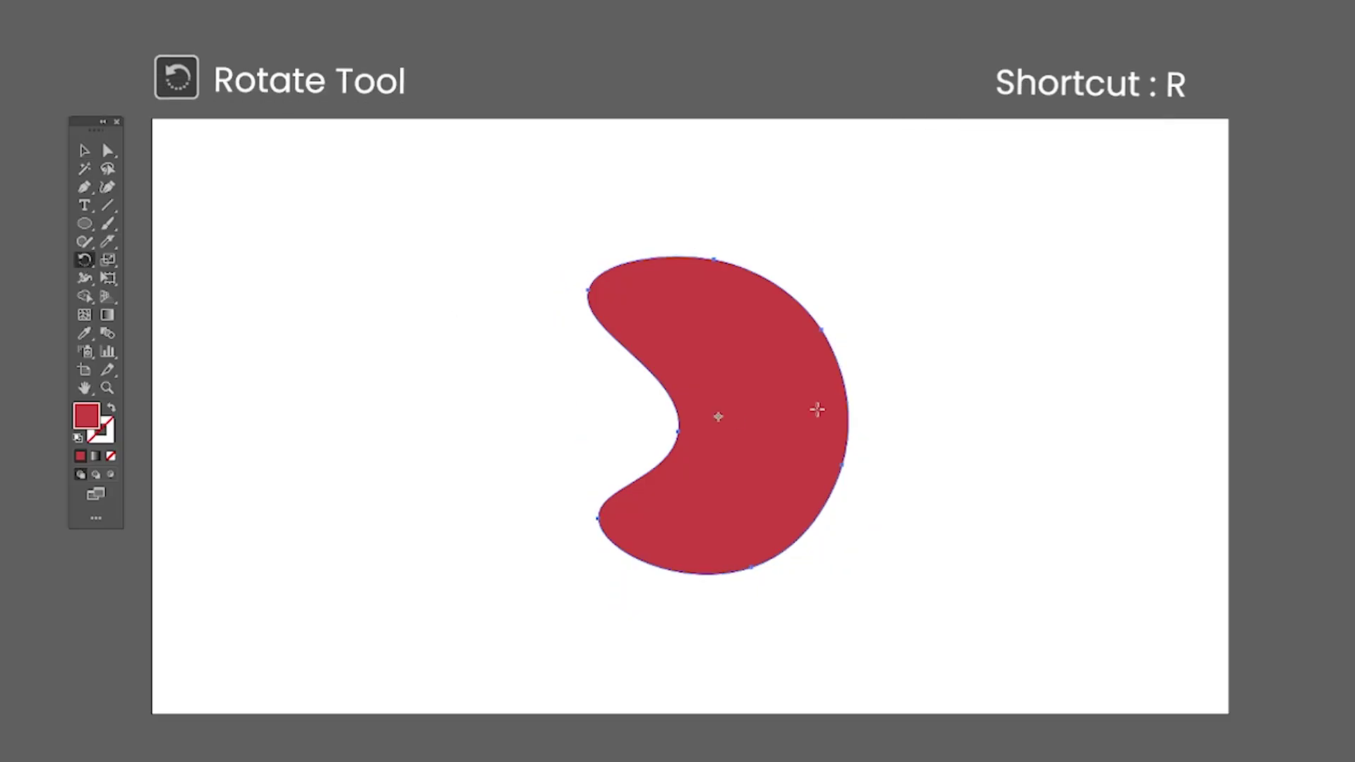
{"action": "left_click_drag", "start_coordinate": [744, 220], "coordinate": [770, 346]}
{"action": "left_click_drag", "start_coordinate": [892, 323], "coordinate": [736, 429]}
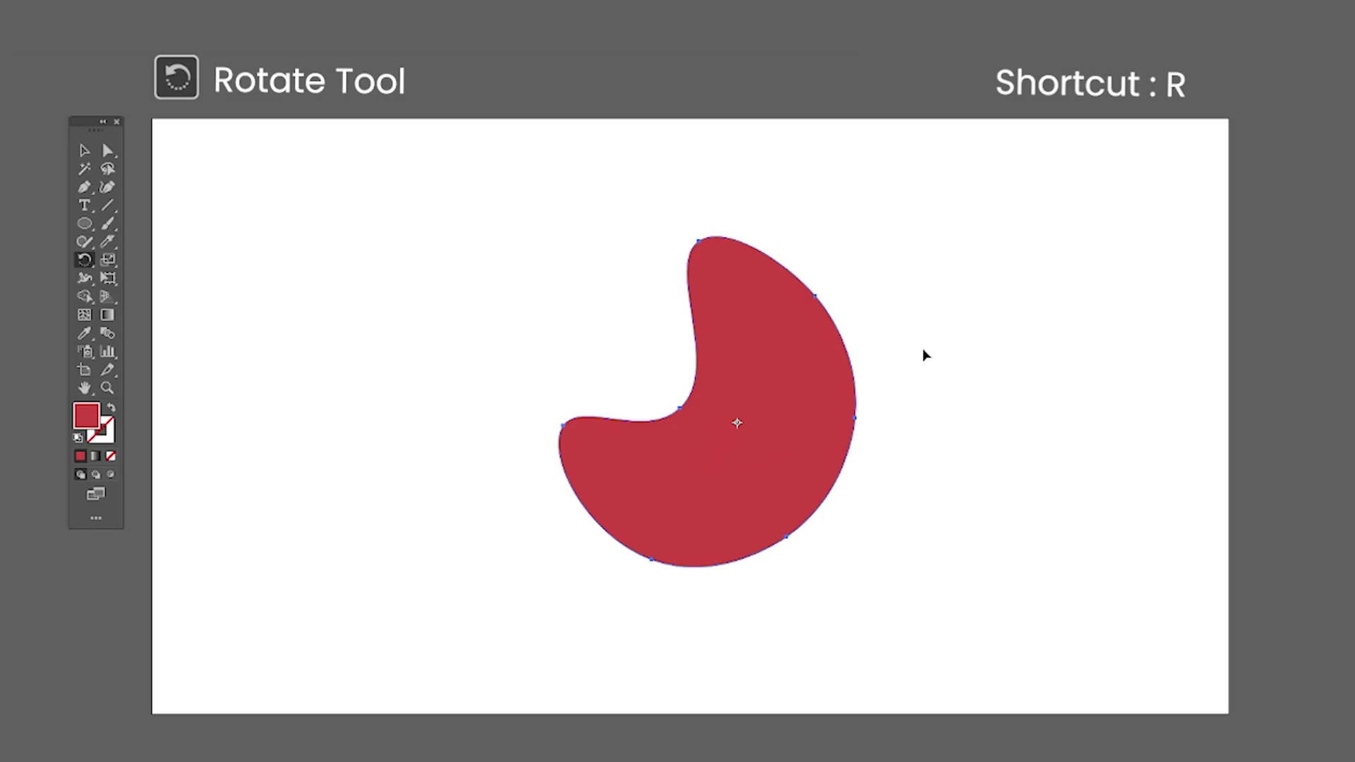
{"action": "left_click_drag", "start_coordinate": [913, 352], "coordinate": [638, 268]}
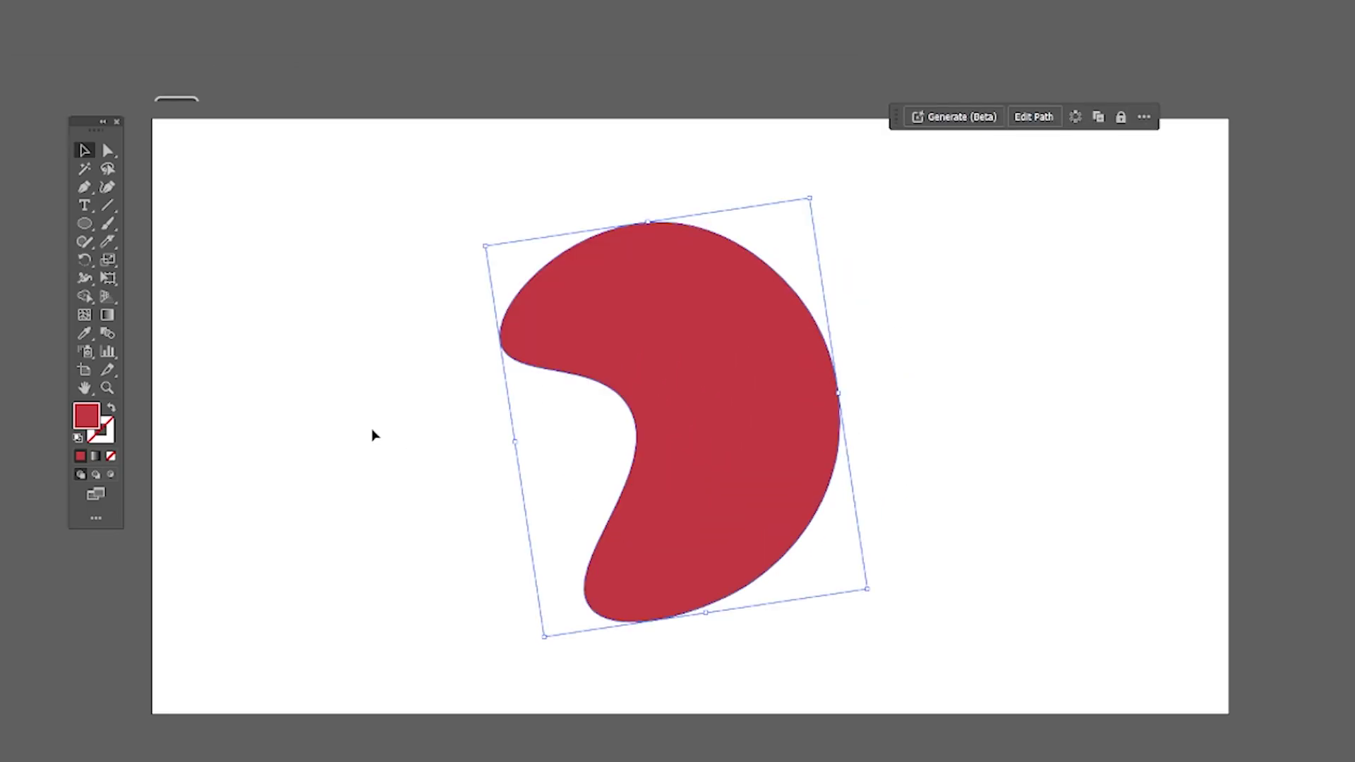
Mirror the selected red crescent shape freehand with the Reflect tool
{"action": "left_click_drag", "start_coordinate": [84, 259], "coordinate": [136, 279]}
{"action": "left_click_drag", "start_coordinate": [712, 393], "coordinate": [475, 433]}
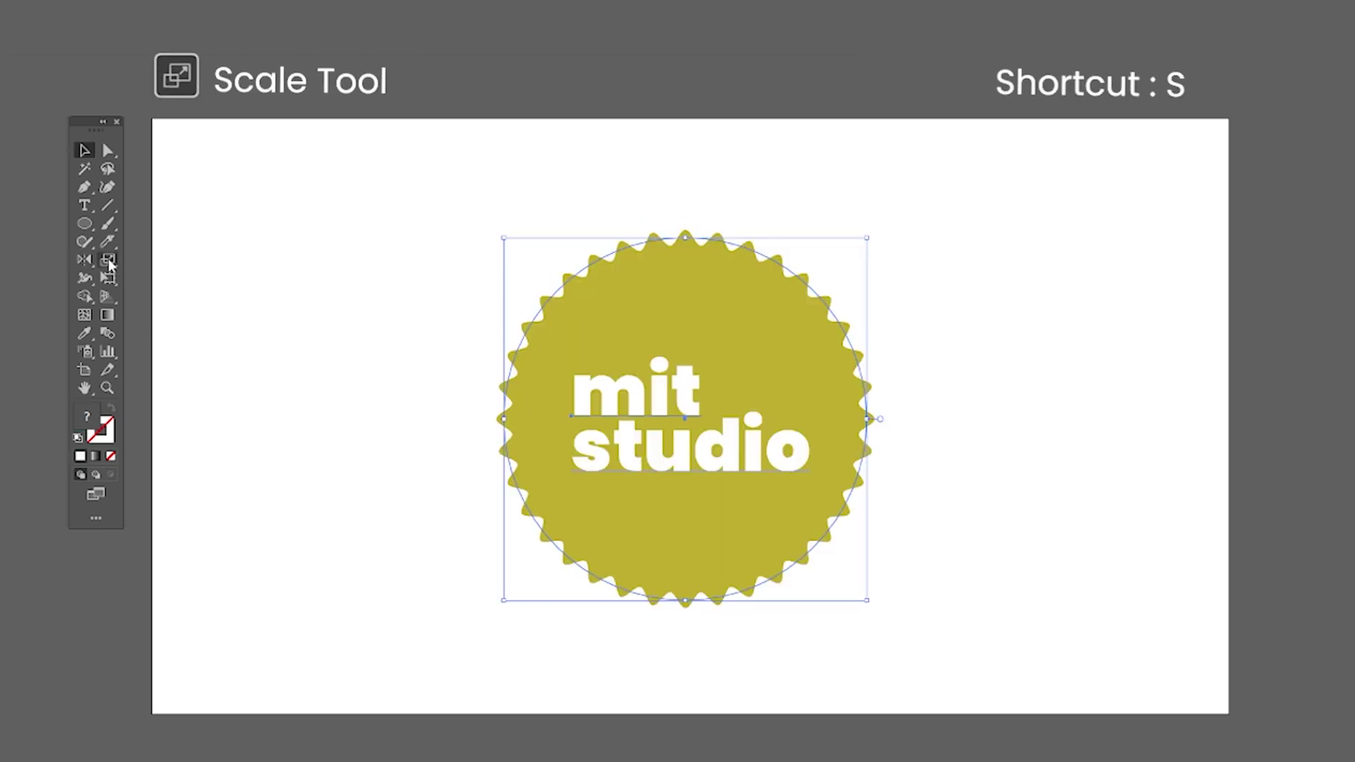
Enlarge the mit studio badge about its centre with the Scale tool and shrink it again
{"action": "left_click_drag", "start_coordinate": [107, 258], "coordinate": [197, 261]}
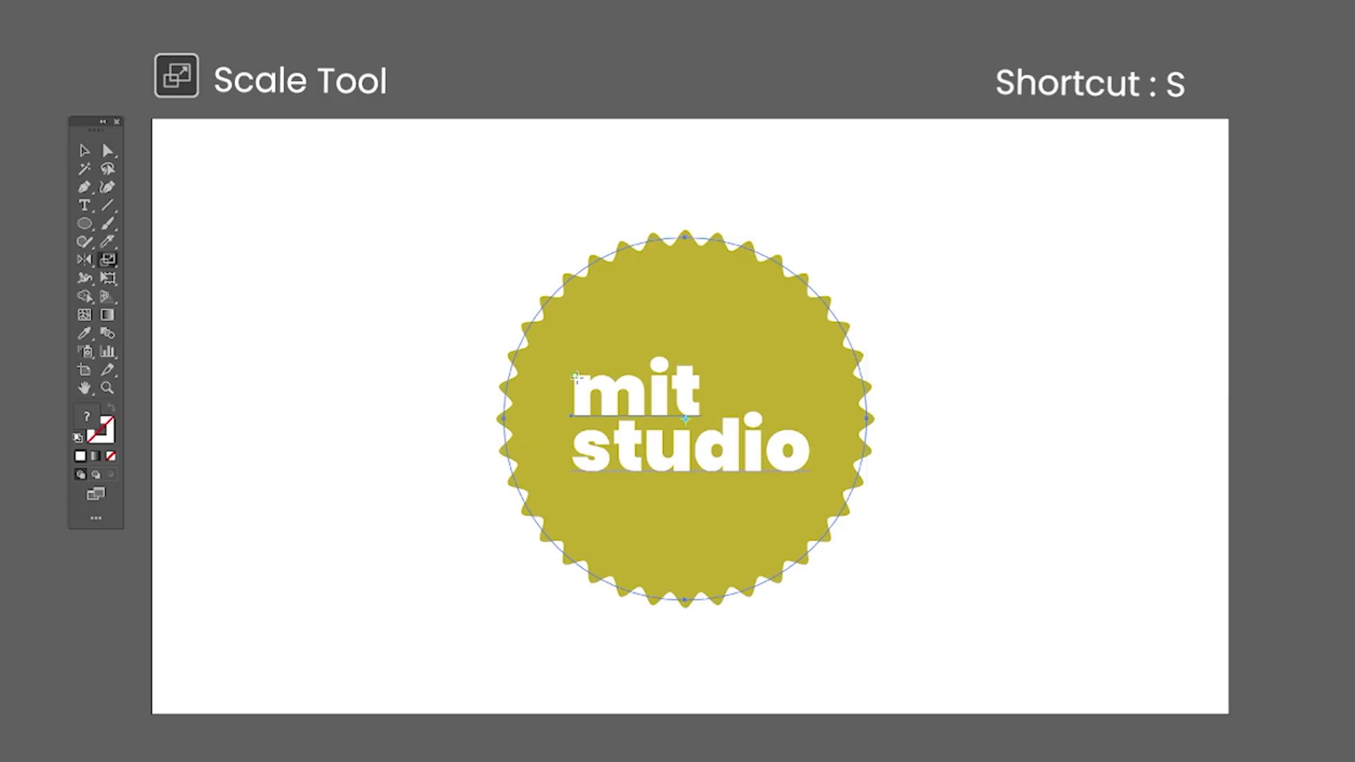
{"action": "left_click_drag", "start_coordinate": [865, 300], "coordinate": [919, 308]}
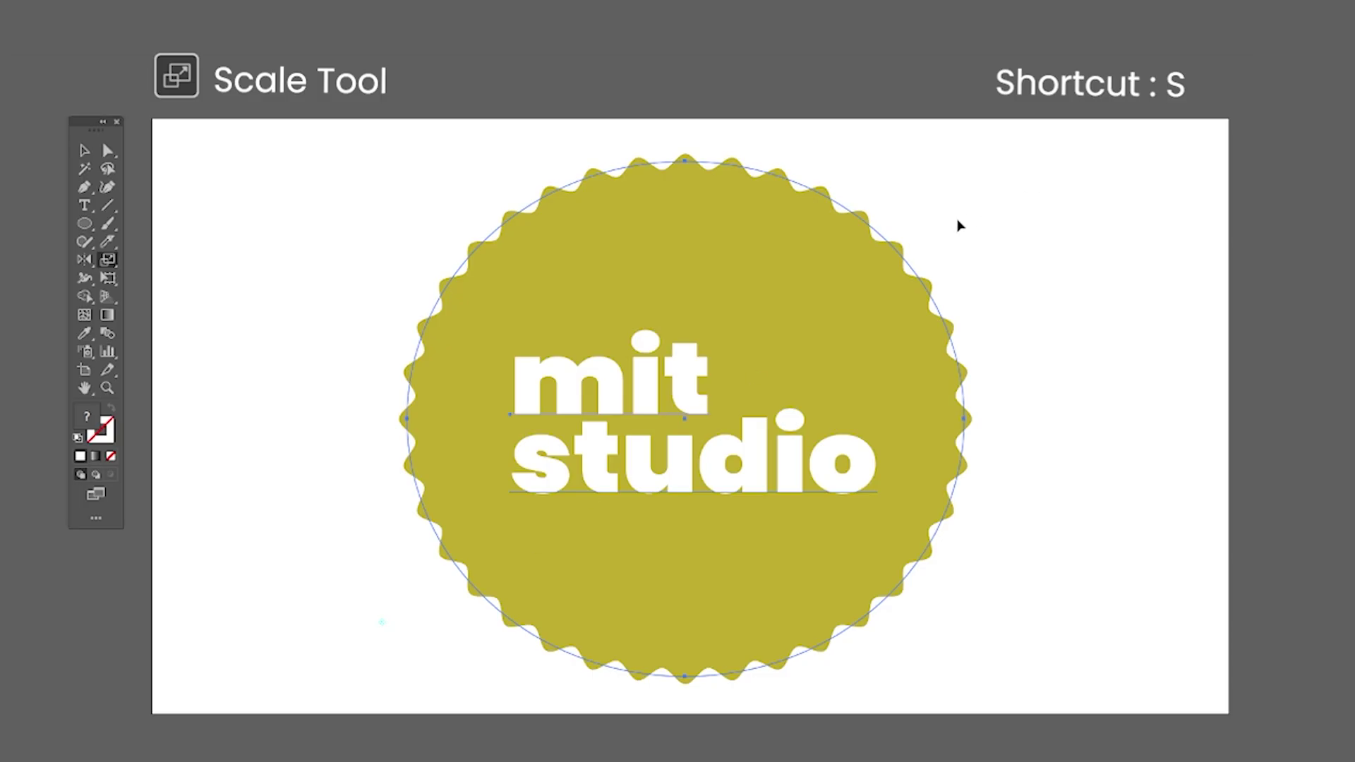
{"action": "left_click_drag", "start_coordinate": [958, 224], "coordinate": [716, 390]}
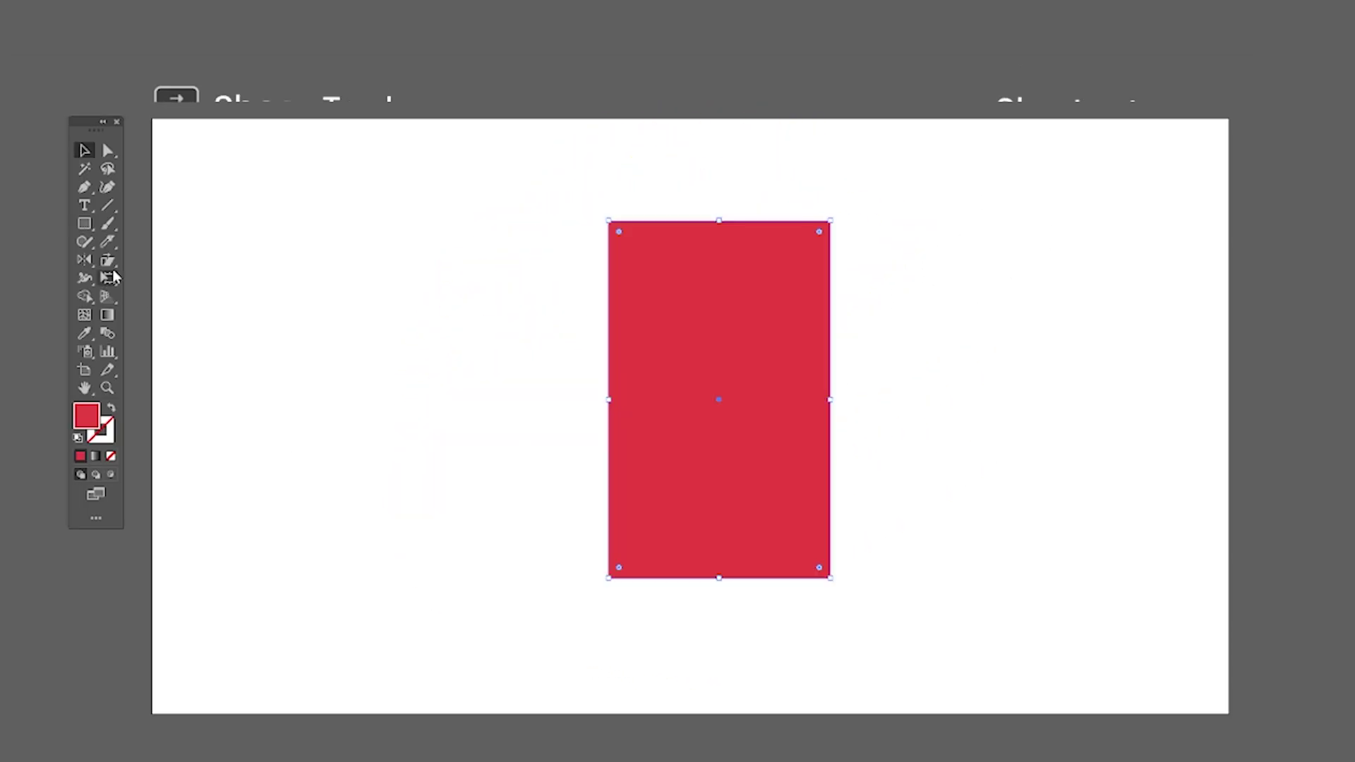
Slant the selected red rectangle sideways with the Shear tool, finishing with a slant from its top edge
{"action": "left_click_drag", "start_coordinate": [107, 260], "coordinate": [165, 281]}
{"action": "mouse_move", "coordinate": [714, 180]}
{"action": "left_mouse_down"}
{"action": "mouse_move", "coordinate": [756, 203]}
{"action": "mouse_move", "coordinate": [707, 205]}
{"action": "mouse_move", "coordinate": [759, 203]}
{"action": "mouse_move", "coordinate": [713, 209]}
{"action": "mouse_move", "coordinate": [729, 188]}
{"action": "mouse_move", "coordinate": [702, 194]}
{"action": "mouse_move", "coordinate": [719, 193]}
{"action": "left_mouse_up"}
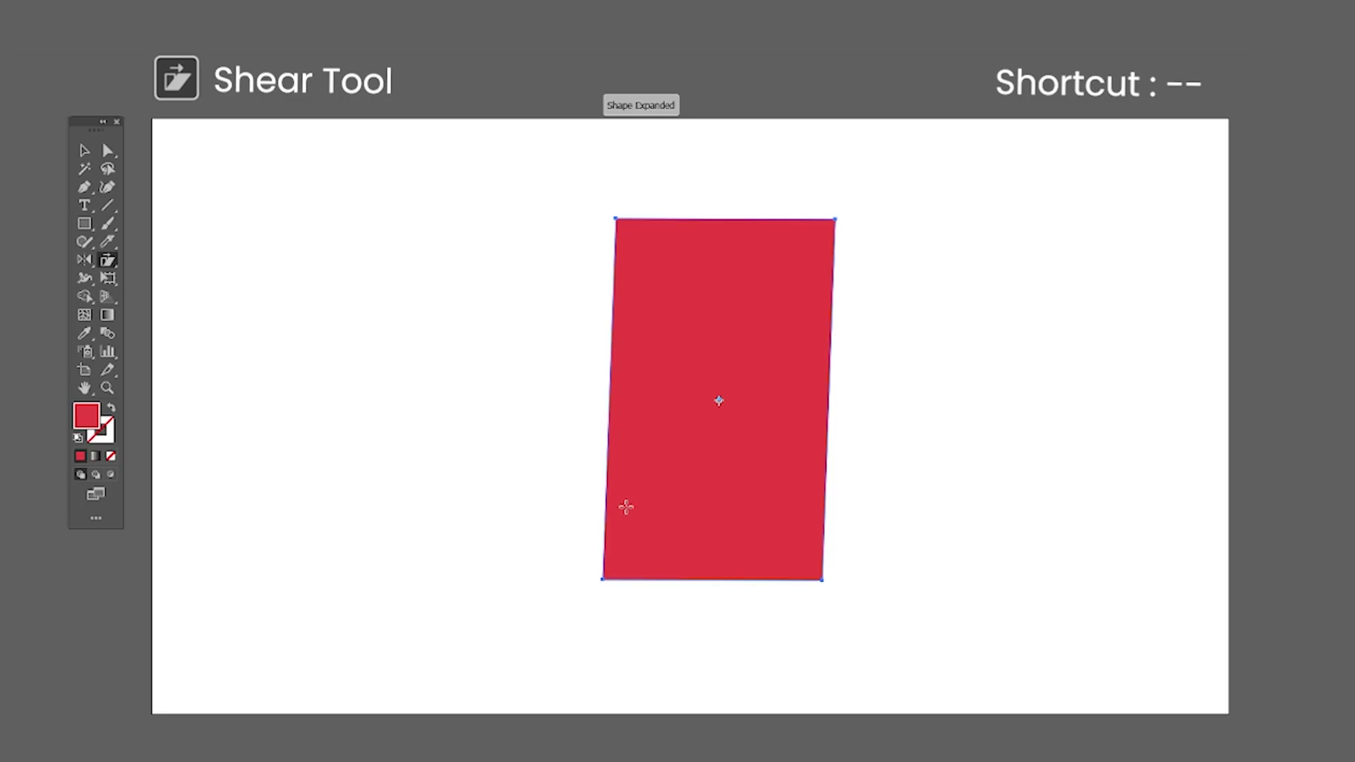
{"action": "left_click", "coordinate": [602, 580]}
{"action": "left_click_drag", "start_coordinate": [722, 188], "coordinate": [690, 223]}
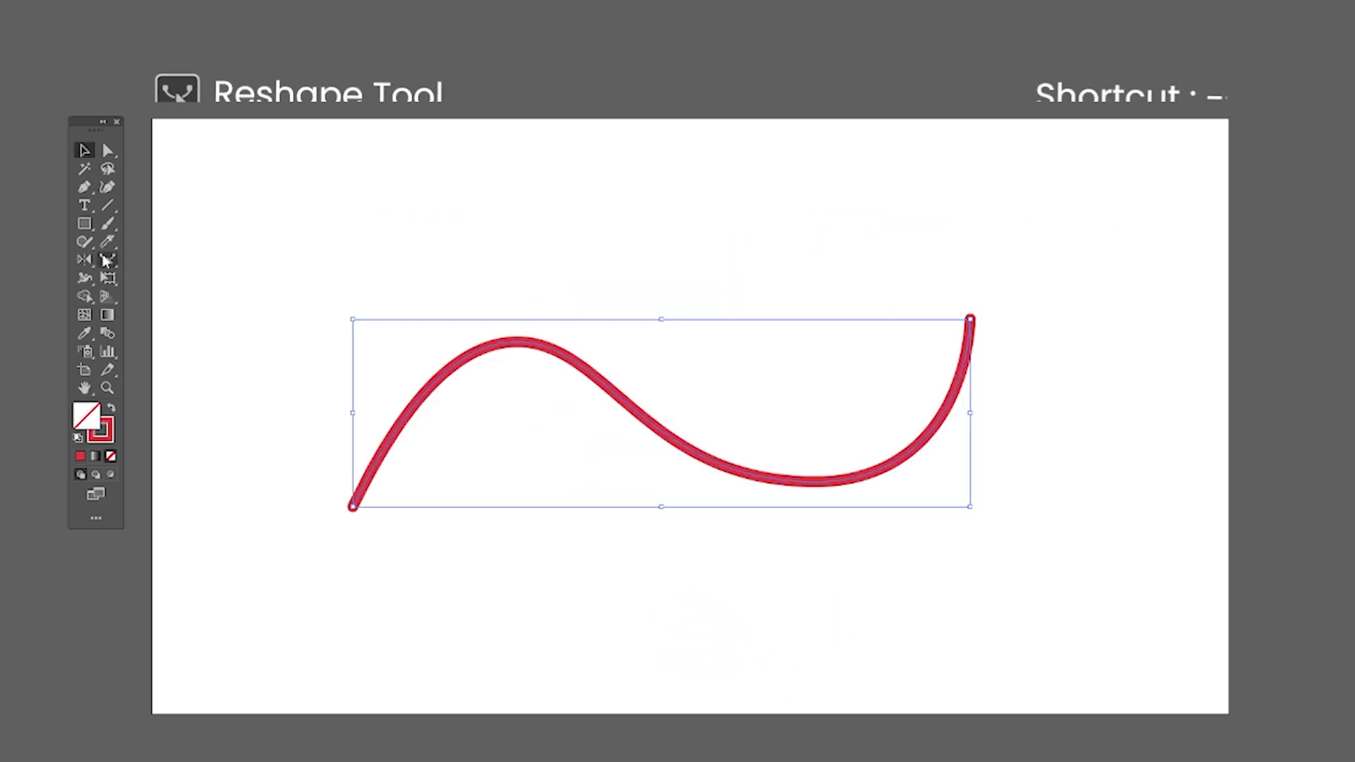
Bend the selected red curve at several points along its length and pull its right end outward with the Reshape tool
{"action": "left_click", "coordinate": [106, 261]}
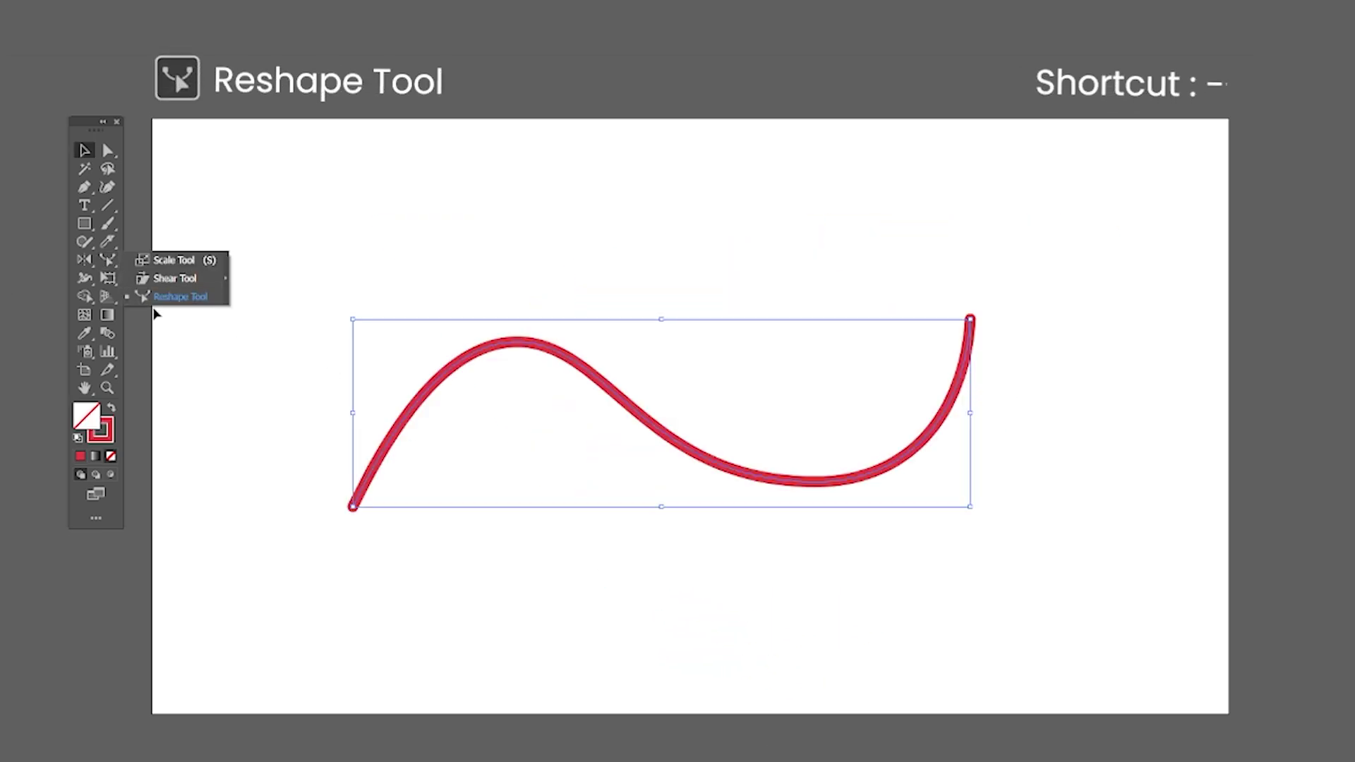
{"action": "left_click", "coordinate": [175, 297]}
{"action": "left_click_drag", "start_coordinate": [395, 439], "coordinate": [367, 375]}
{"action": "left_click_drag", "start_coordinate": [971, 323], "coordinate": [1016, 250]}
{"action": "left_click_drag", "start_coordinate": [809, 415], "coordinate": [792, 494]}
{"action": "left_click_drag", "start_coordinate": [680, 449], "coordinate": [611, 475]}
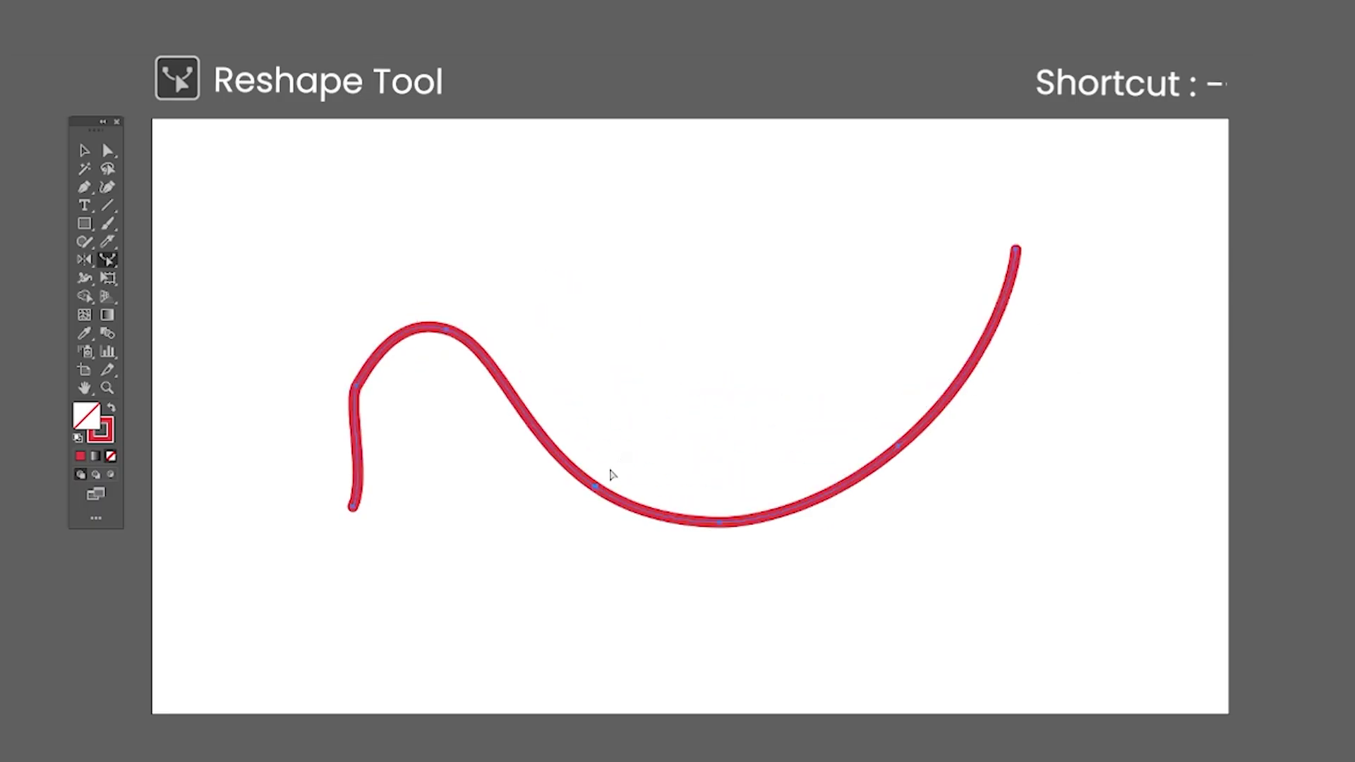
{"action": "left_click_drag", "start_coordinate": [822, 501], "coordinate": [768, 372]}
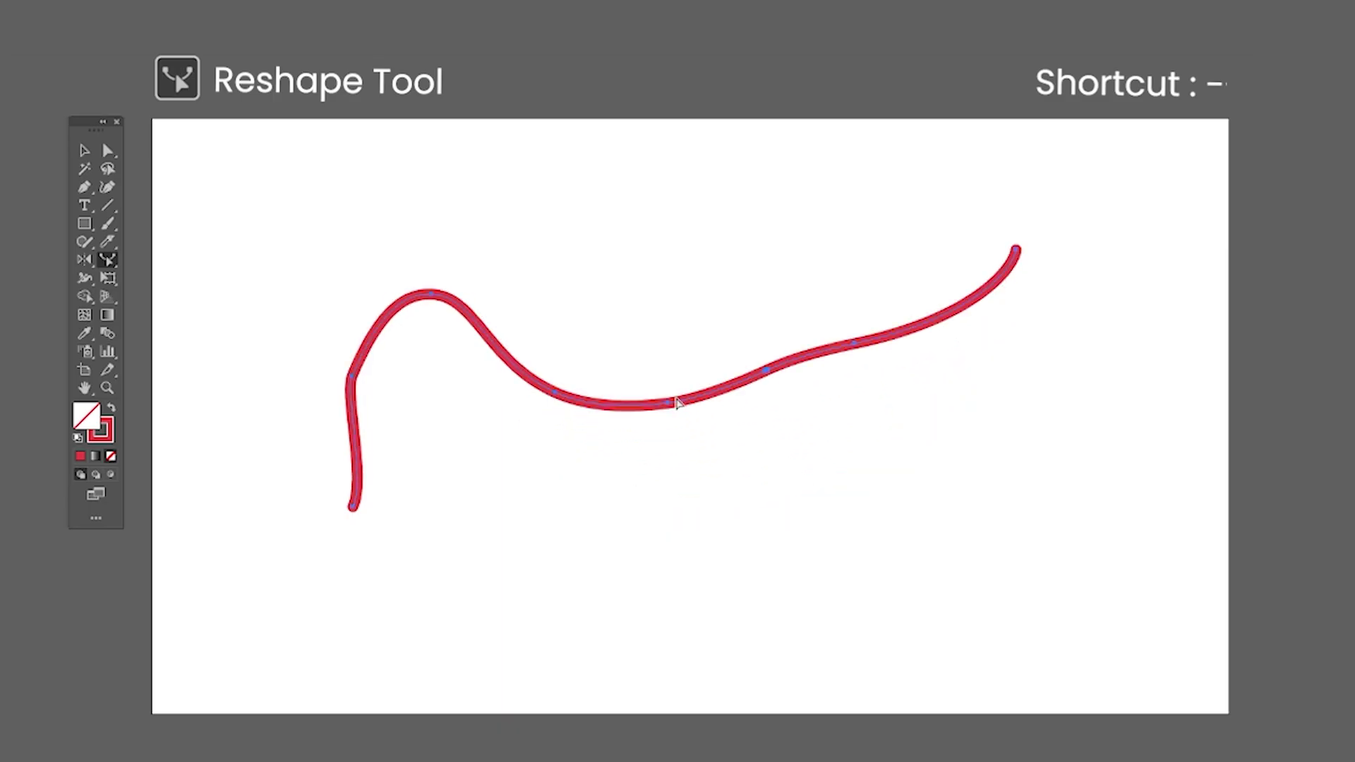
{"action": "left_click_drag", "start_coordinate": [514, 369], "coordinate": [479, 425]}
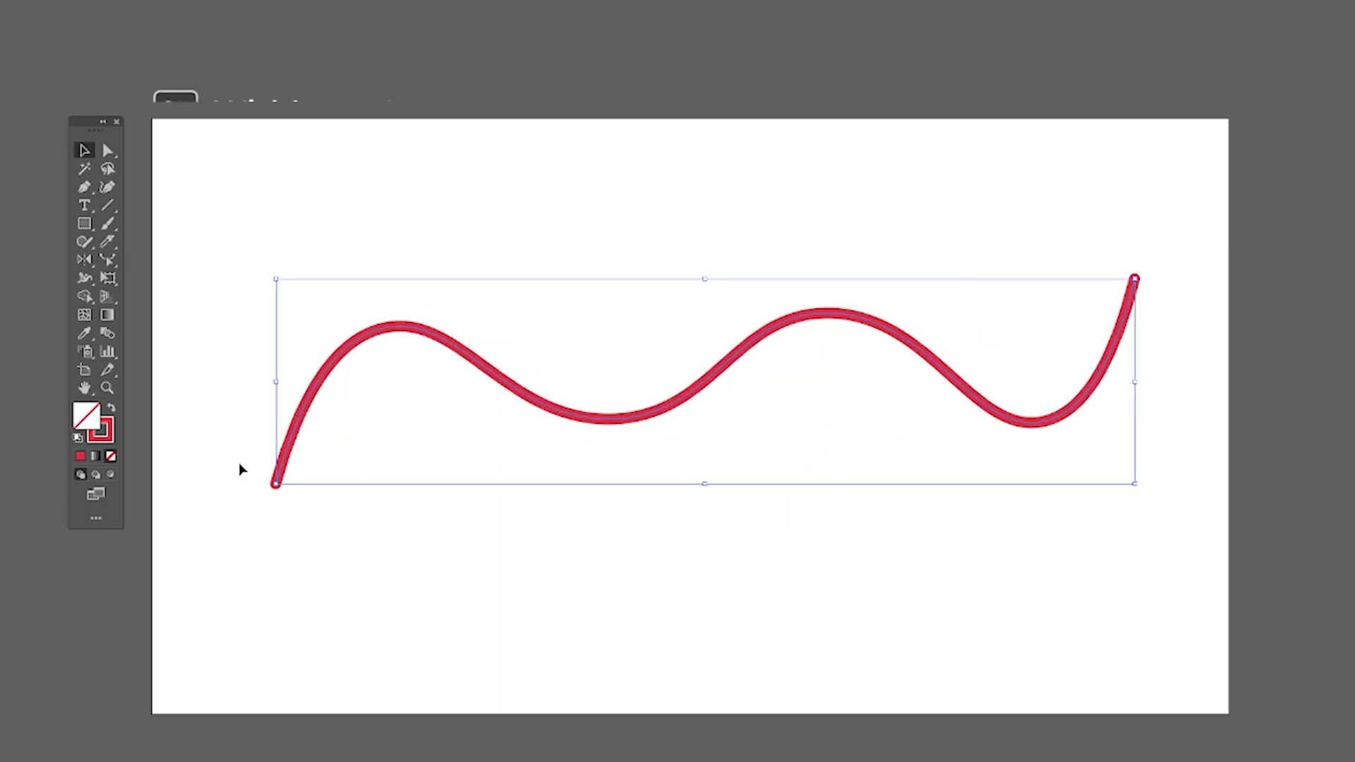
Widen the wavy red stroke at its first crest, first trough, second crest and the slope beyond with the Width tool
{"action": "key", "text": "shift+w"}
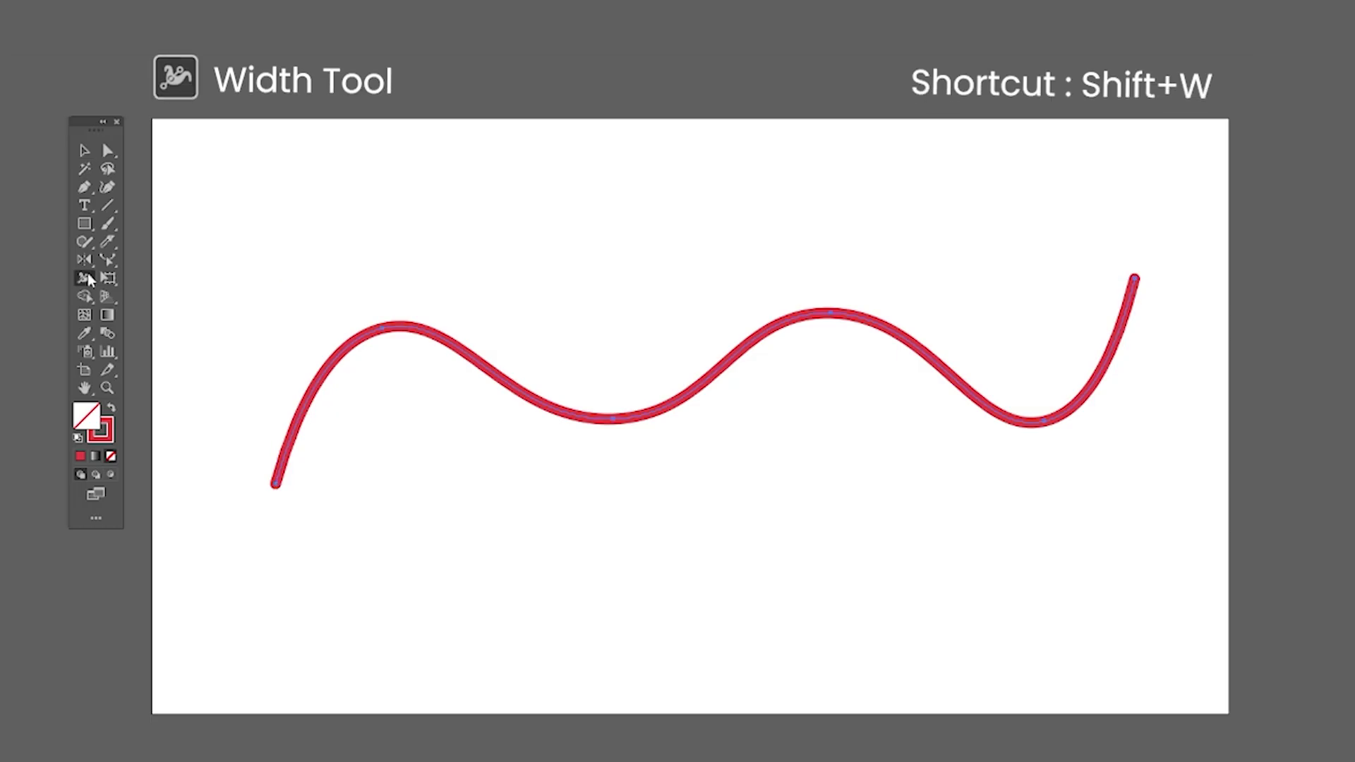
{"action": "mouse_move", "coordinate": [387, 336]}
{"action": "left_mouse_down"}
{"action": "mouse_move", "coordinate": [396, 378]}
{"action": "mouse_move", "coordinate": [390, 358]}
{"action": "left_mouse_up"}
{"action": "left_click_drag", "start_coordinate": [611, 420], "coordinate": [613, 471]}
{"action": "left_click_drag", "start_coordinate": [834, 319], "coordinate": [829, 360]}
{"action": "left_click_drag", "start_coordinate": [924, 351], "coordinate": [964, 418]}
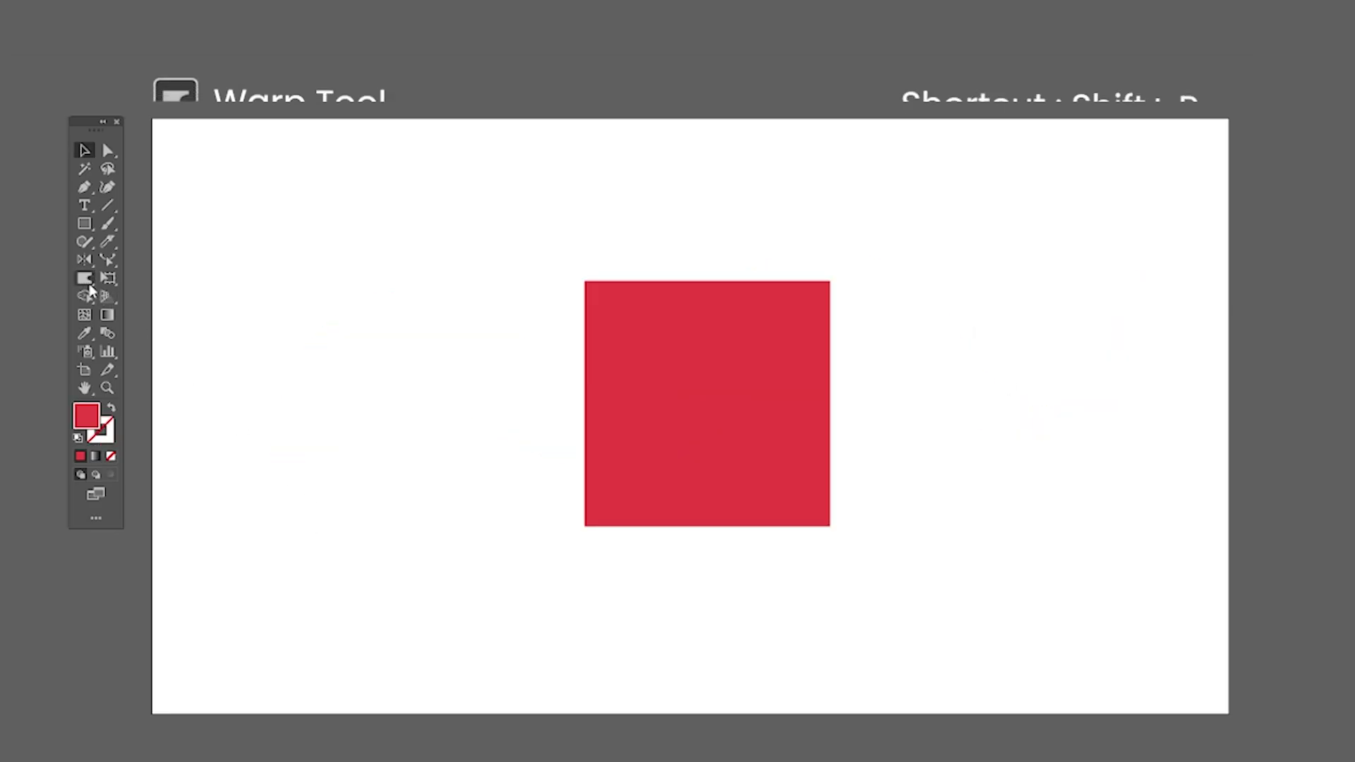
Distort the upper edge and right side of the red square with the Warp tool
{"action": "mouse_move", "coordinate": [84, 277]}
{"action": "left_mouse_down"}
{"action": "mouse_move", "coordinate": [133, 300]}
{"action": "mouse_move", "coordinate": [187, 299]}
{"action": "left_mouse_up"}
{"action": "mouse_move", "coordinate": [690, 335]}
{"action": "left_mouse_down"}
{"action": "mouse_move", "coordinate": [572, 315]}
{"action": "mouse_move", "coordinate": [681, 280]}
{"action": "left_mouse_up"}
{"action": "mouse_move", "coordinate": [736, 303]}
{"action": "left_mouse_down"}
{"action": "mouse_move", "coordinate": [897, 246]}
{"action": "mouse_move", "coordinate": [847, 345]}
{"action": "mouse_move", "coordinate": [966, 418]}
{"action": "mouse_move", "coordinate": [849, 475]}
{"action": "left_mouse_up"}
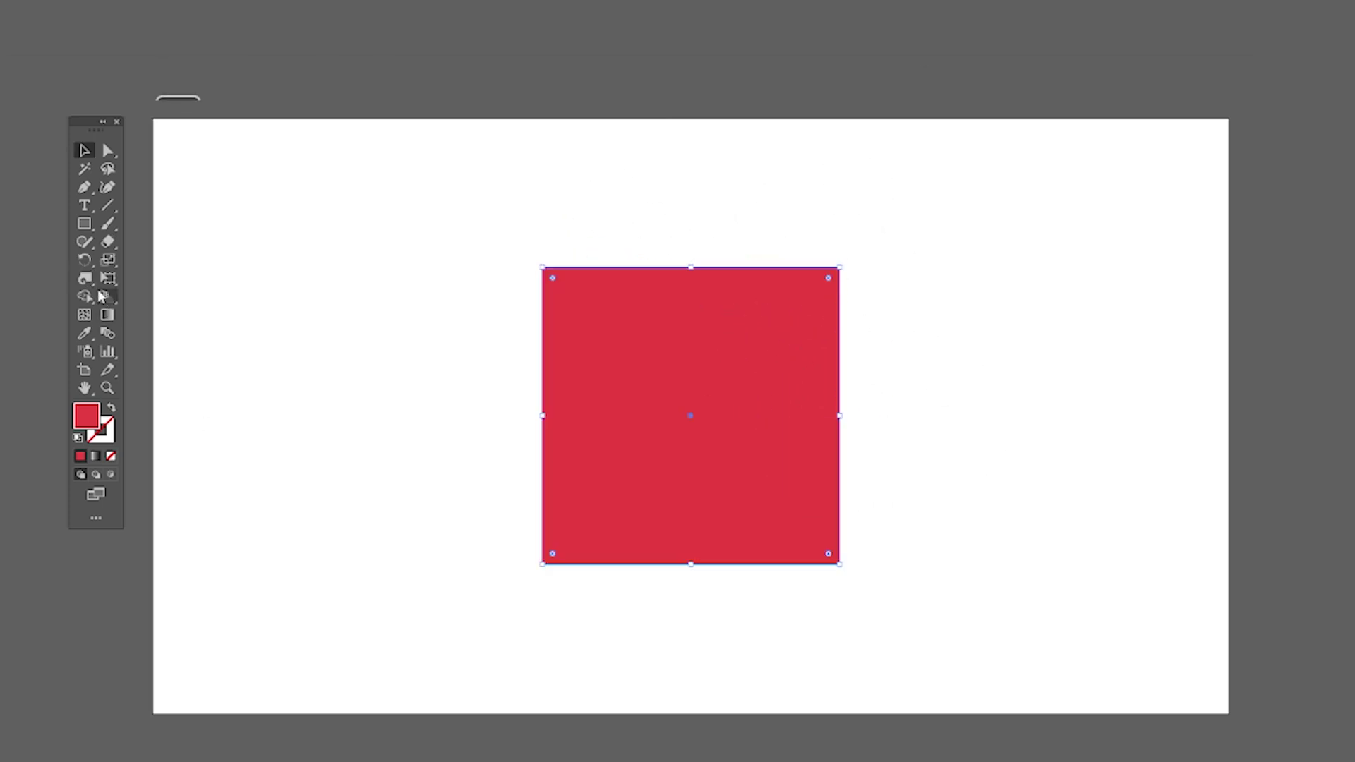
Twist the four corners of the selected red square with the Twirl tool
{"action": "left_click", "coordinate": [85, 278]}
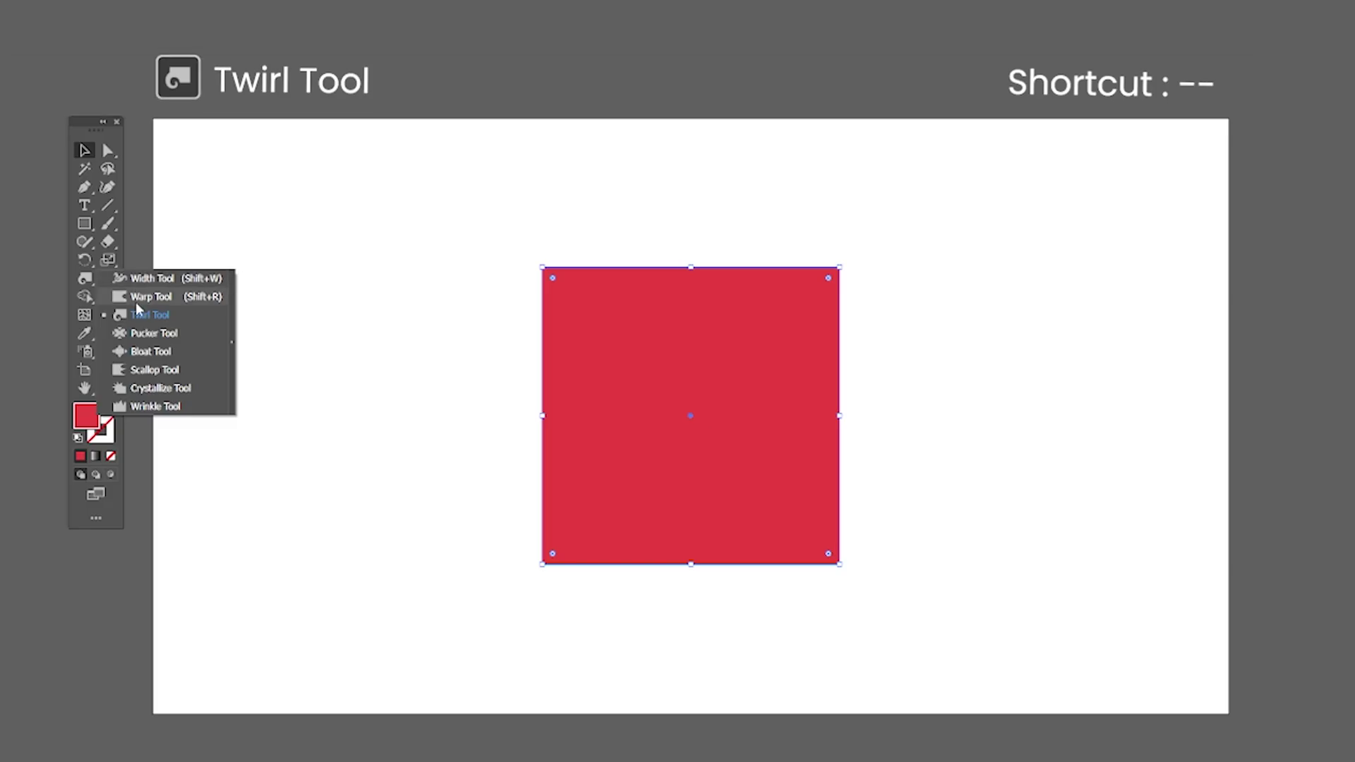
{"action": "left_click", "coordinate": [136, 320]}
{"action": "left_click_drag", "start_coordinate": [551, 292], "coordinate": [553, 292]}
{"action": "left_click_drag", "start_coordinate": [804, 296], "coordinate": [811, 324]}
{"action": "left_click_drag", "start_coordinate": [518, 551], "coordinate": [519, 551]}
{"action": "left_click_drag", "start_coordinate": [781, 561], "coordinate": [802, 552]}
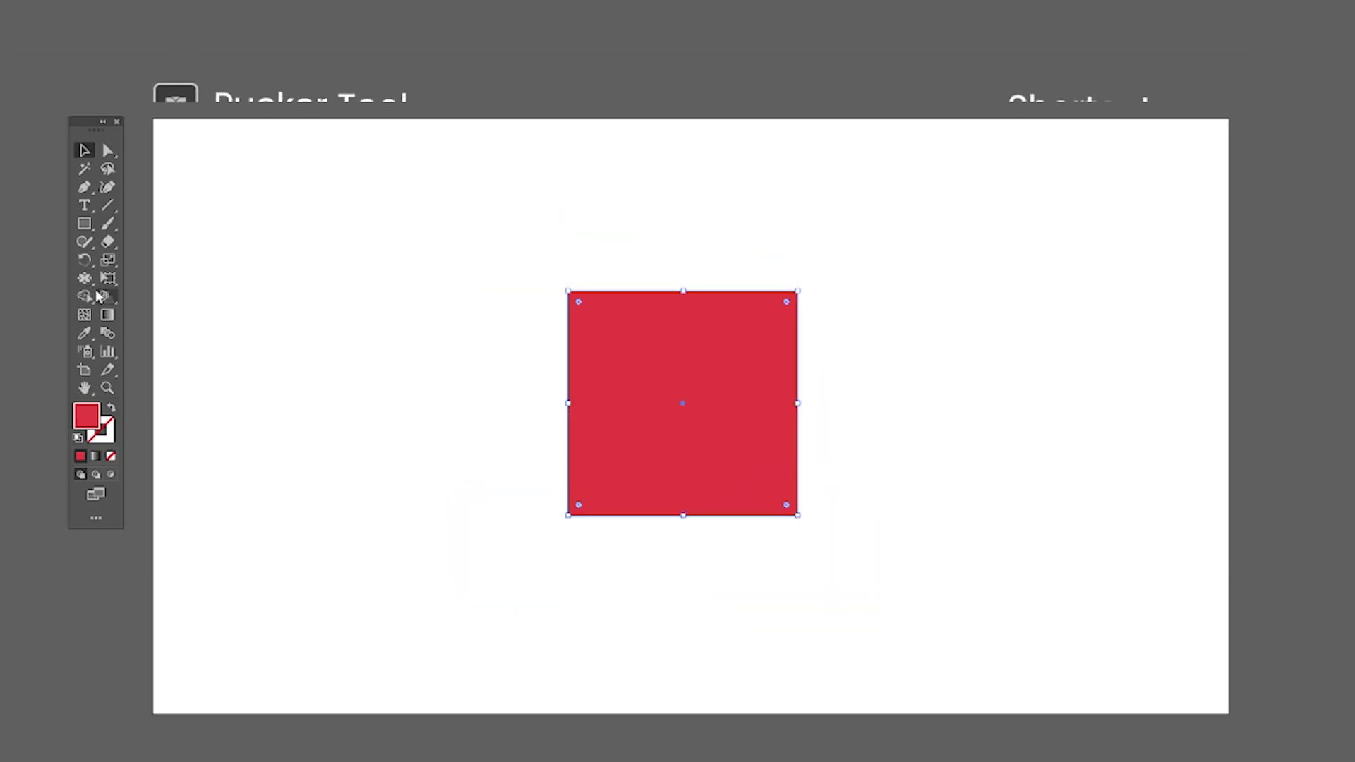
Pinch the selected red square inward at its centre and four corners with the Pucker tool
{"action": "left_click_drag", "start_coordinate": [84, 278], "coordinate": [84, 278]}
{"action": "left_click", "coordinate": [134, 346]}
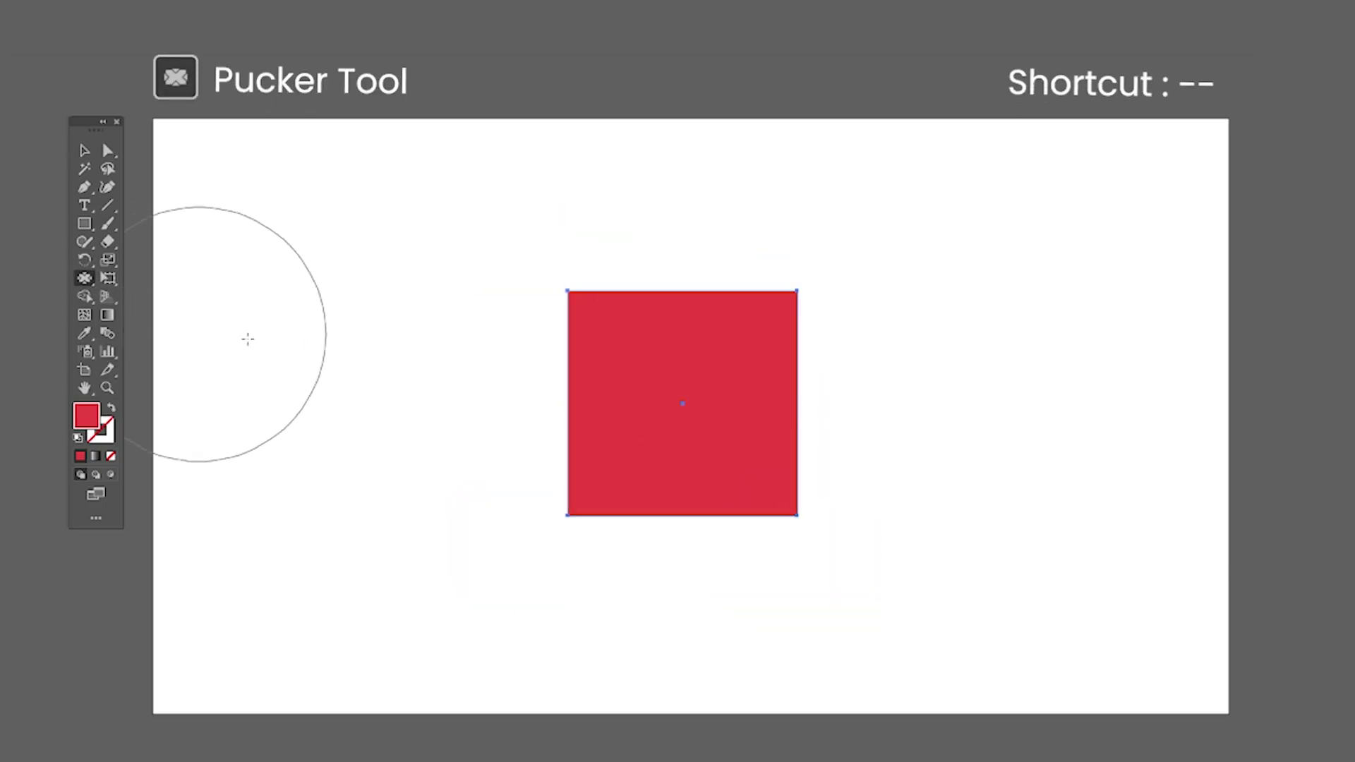
{"action": "left_click_drag", "start_coordinate": [682, 403], "coordinate": [681, 403]}
{"action": "left_click_drag", "start_coordinate": [780, 287], "coordinate": [798, 291]}
{"action": "left_click_drag", "start_coordinate": [796, 514], "coordinate": [796, 515]}
{"action": "left_click_drag", "start_coordinate": [575, 519], "coordinate": [569, 514]}
{"action": "left_click_drag", "start_coordinate": [569, 291], "coordinate": [569, 291]}
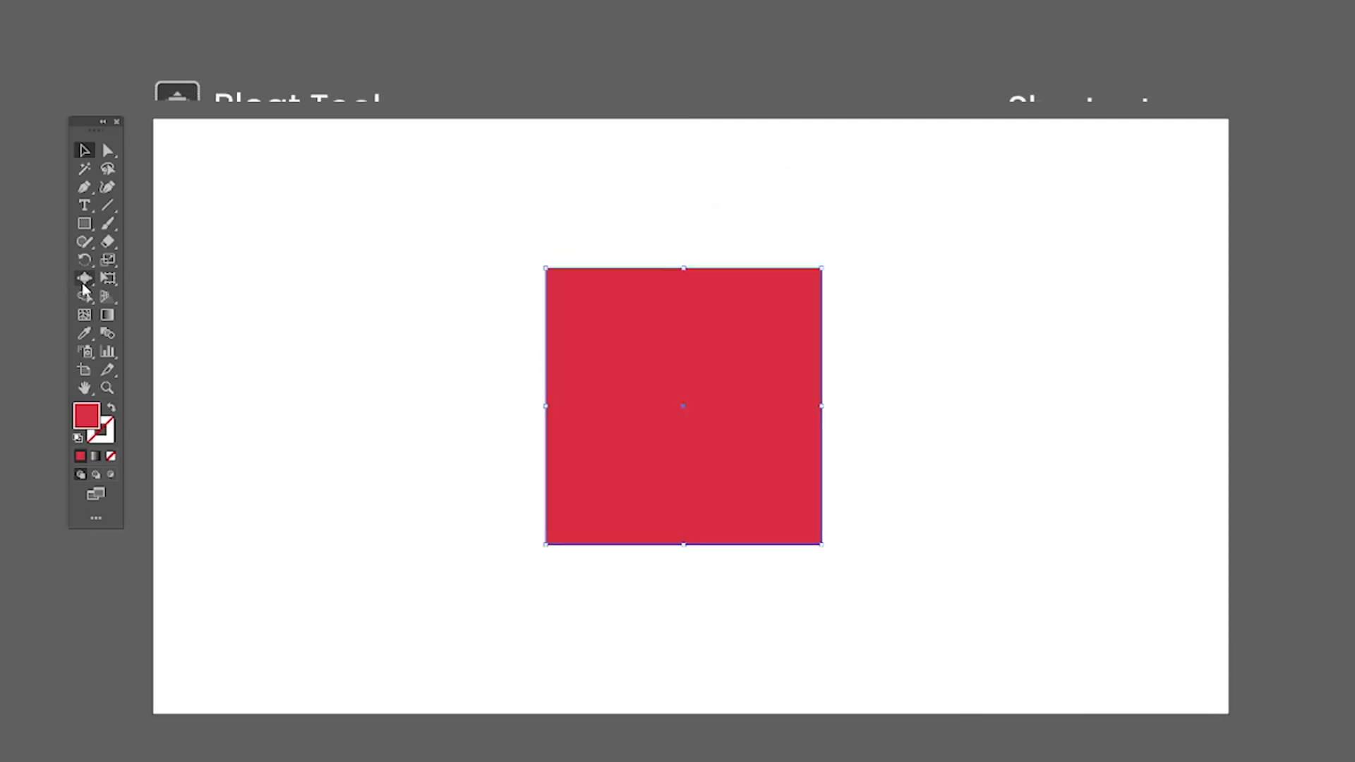
Bulge the selected red square outward at its four corners and upper edge with the Bloat tool
{"action": "mouse_move", "coordinate": [84, 286]}
{"action": "left_mouse_down"}
{"action": "mouse_move", "coordinate": [123, 314]}
{"action": "mouse_move", "coordinate": [146, 360]}
{"action": "left_mouse_up"}
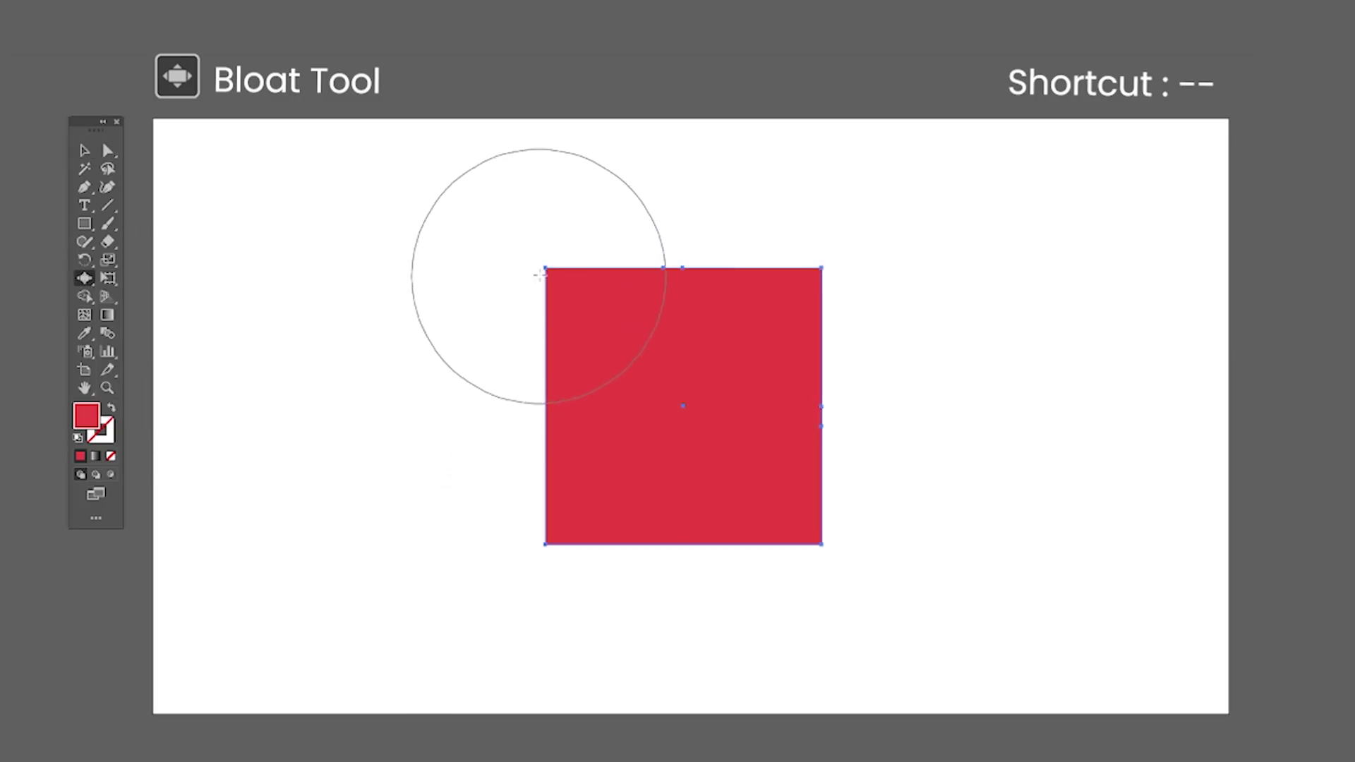
{"action": "left_click_drag", "start_coordinate": [564, 297], "coordinate": [565, 297]}
{"action": "left_click_drag", "start_coordinate": [822, 260], "coordinate": [795, 339]}
{"action": "left_click_drag", "start_coordinate": [674, 283], "coordinate": [674, 283]}
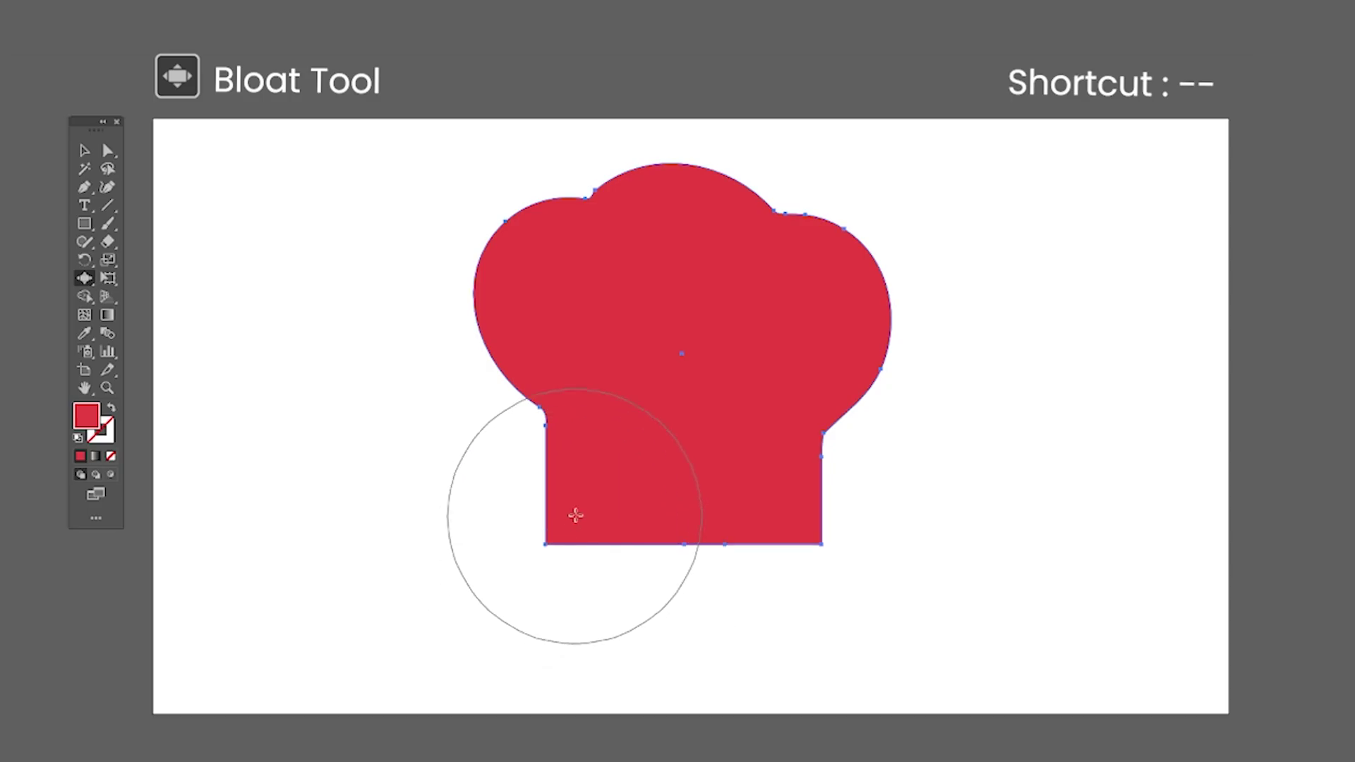
{"action": "left_click_drag", "start_coordinate": [568, 522], "coordinate": [568, 523]}
{"action": "left_click_drag", "start_coordinate": [794, 523], "coordinate": [794, 523]}
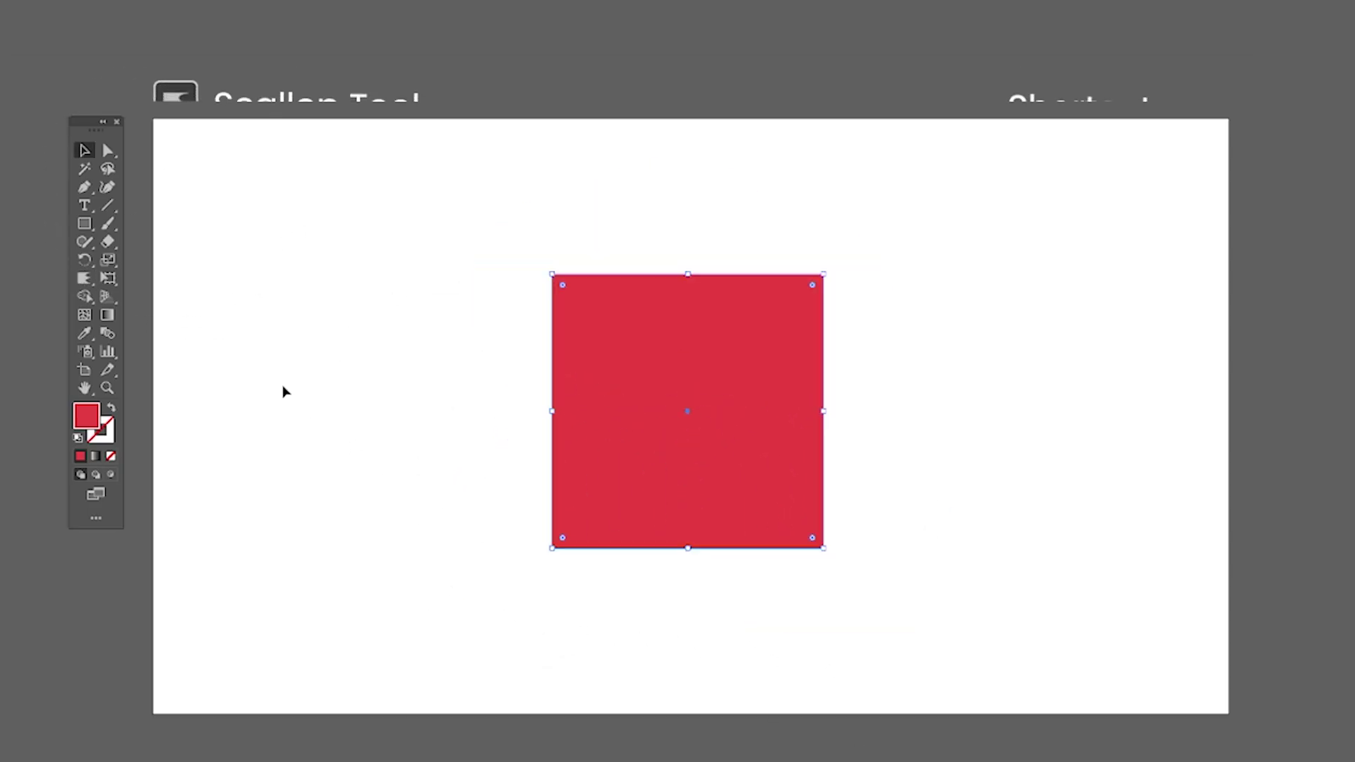
Apply the Scallop tool at the red square's centre, enlarge the resulting shape from its lower-right corner and deselect it
{"action": "left_click_drag", "start_coordinate": [85, 278], "coordinate": [163, 367]}
{"action": "left_click_drag", "start_coordinate": [688, 408], "coordinate": [688, 410]}
{"action": "key", "text": "v"}
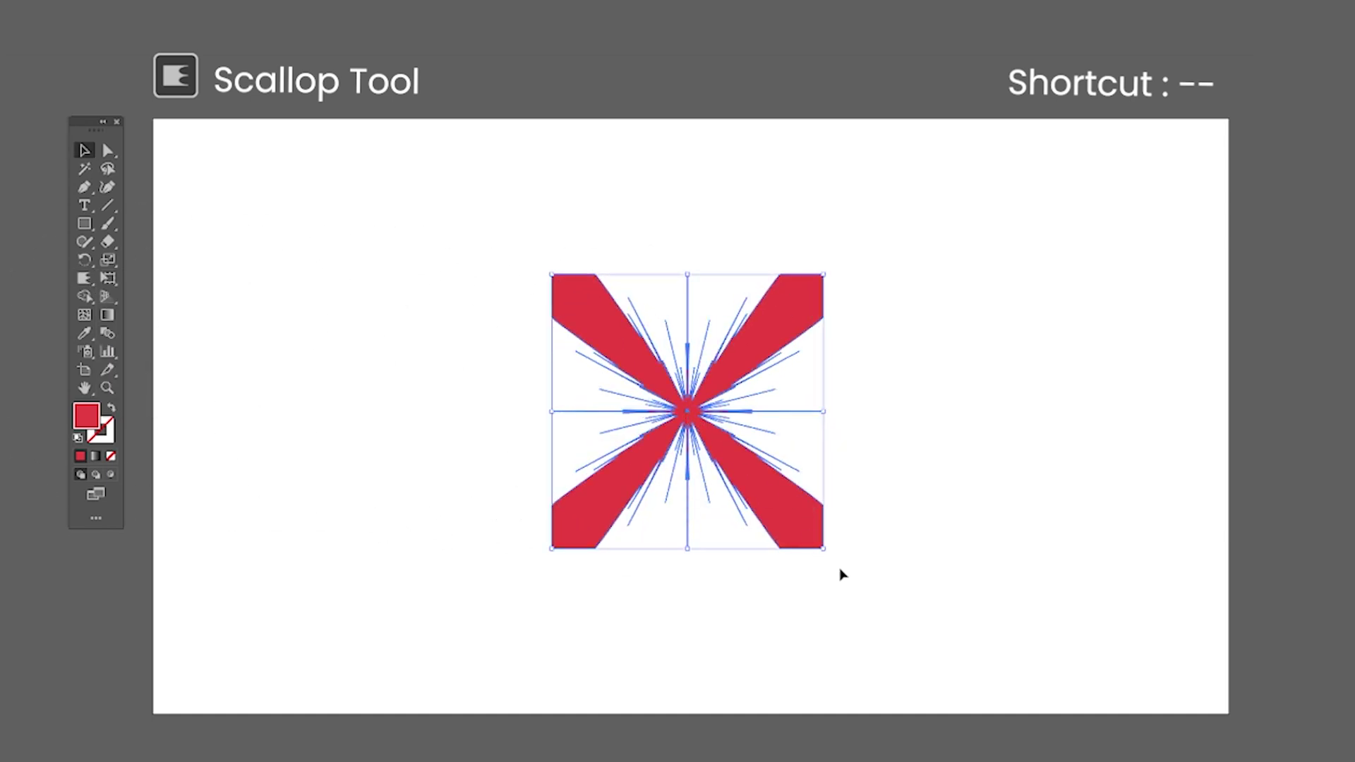
{"action": "left_click_drag", "start_coordinate": [827, 550], "coordinate": [929, 659]}
{"action": "left_click", "coordinate": [1019, 526]}
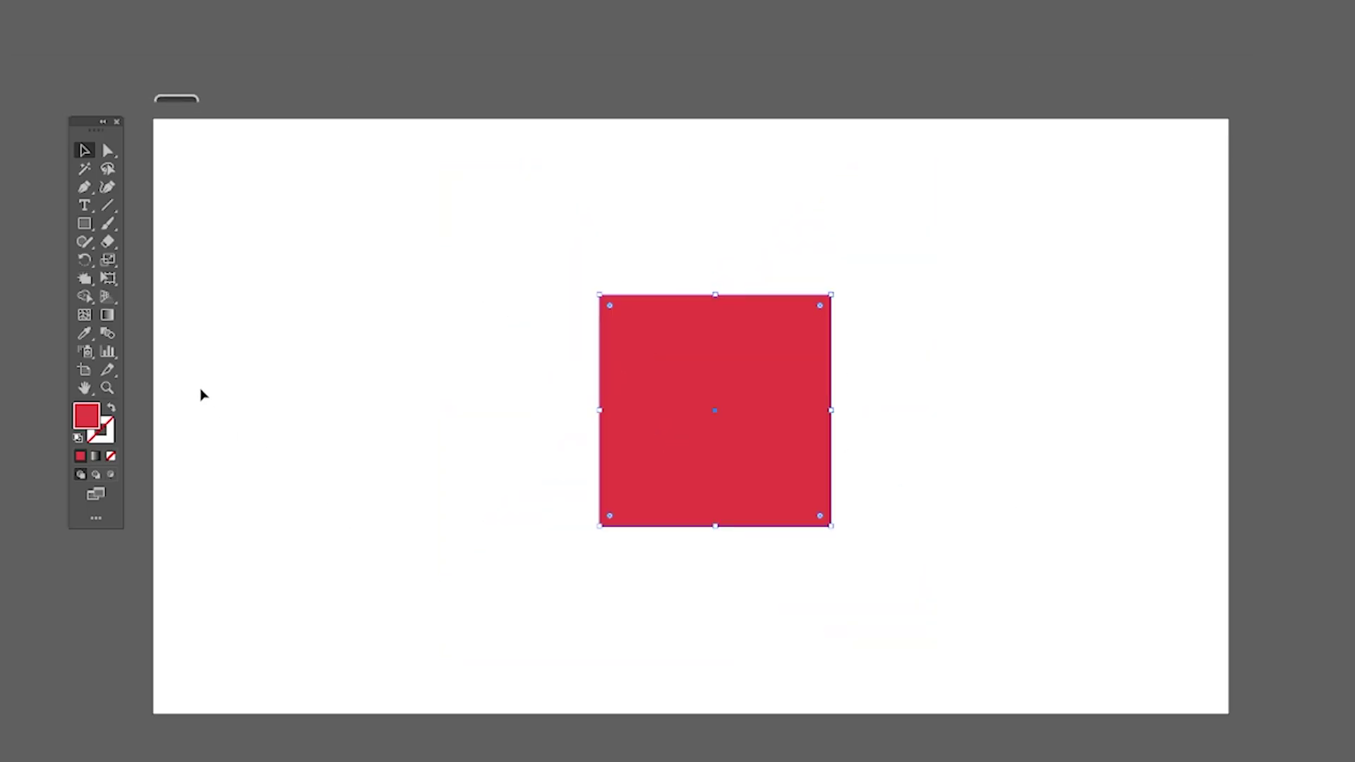
Spike the red square's outline with the Crystallize tool at its centre, and enlarge the shape from its lower-right corner
{"action": "left_click", "coordinate": [85, 280]}
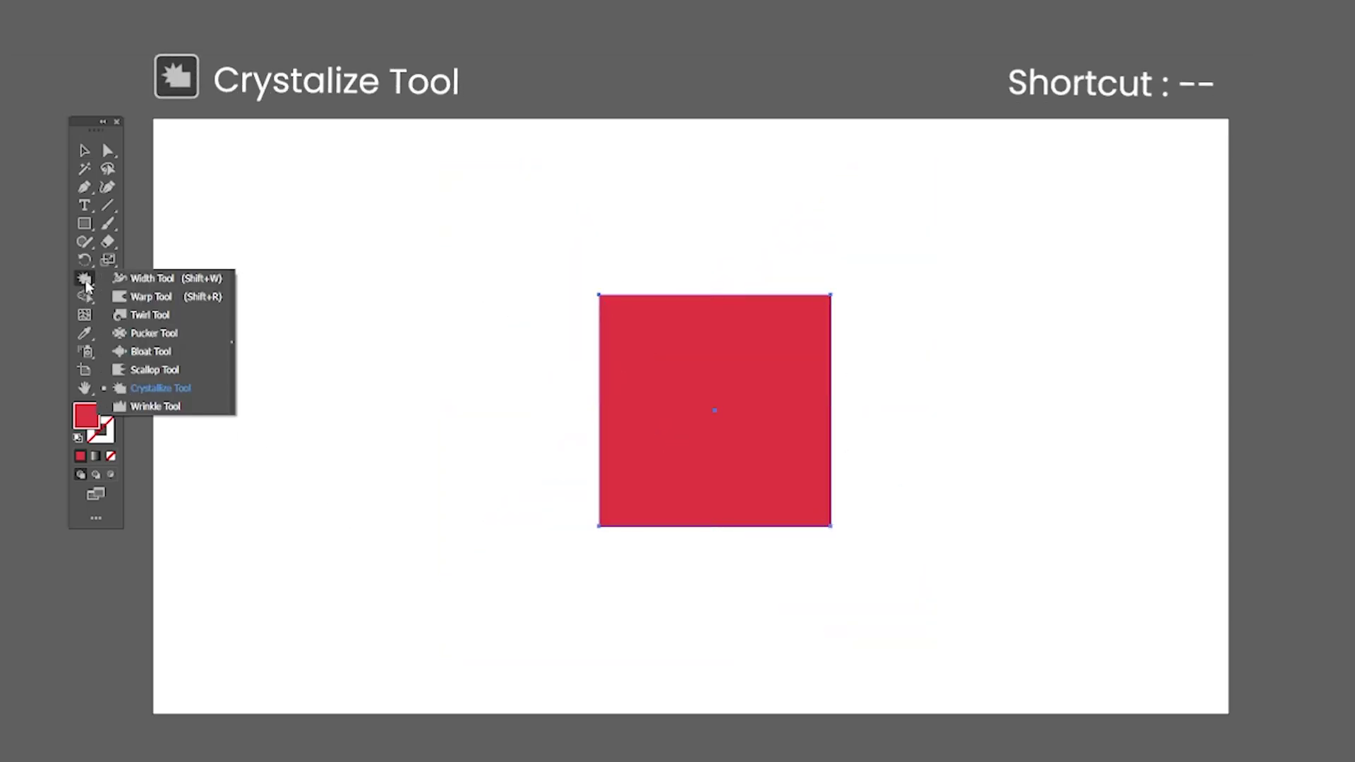
{"action": "left_click", "coordinate": [152, 388]}
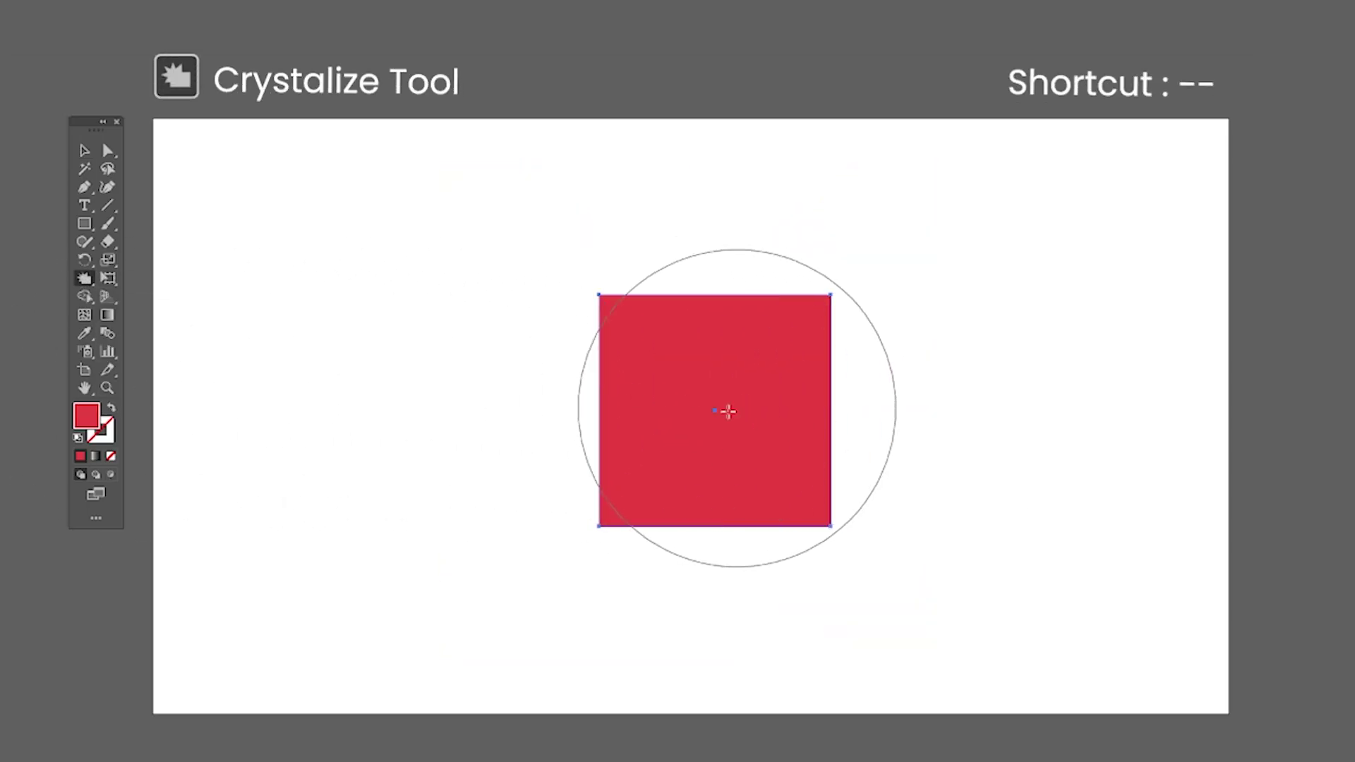
{"action": "left_click_drag", "start_coordinate": [712, 414], "coordinate": [713, 414]}
{"action": "key", "text": "v"}
{"action": "left_click", "coordinate": [713, 415]}
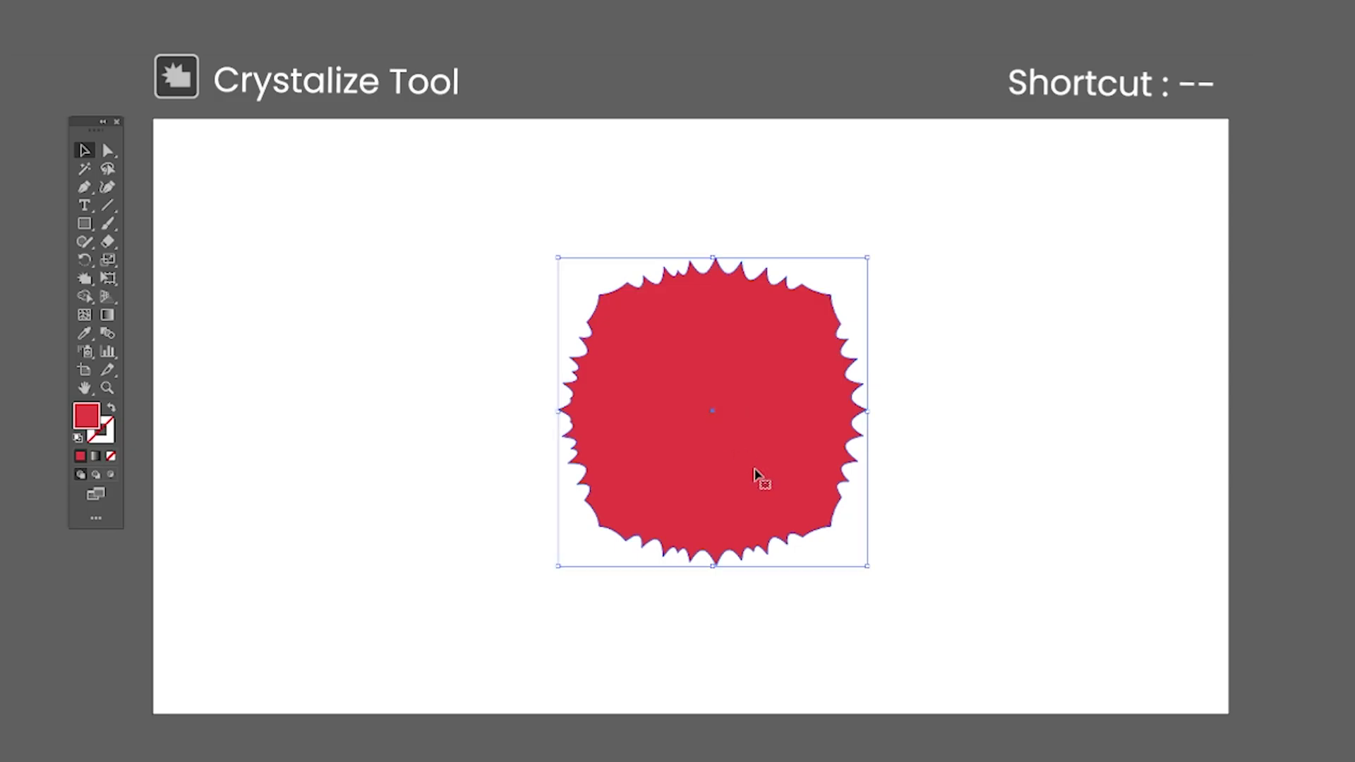
{"action": "left_click_drag", "start_coordinate": [868, 566], "coordinate": [946, 641]}
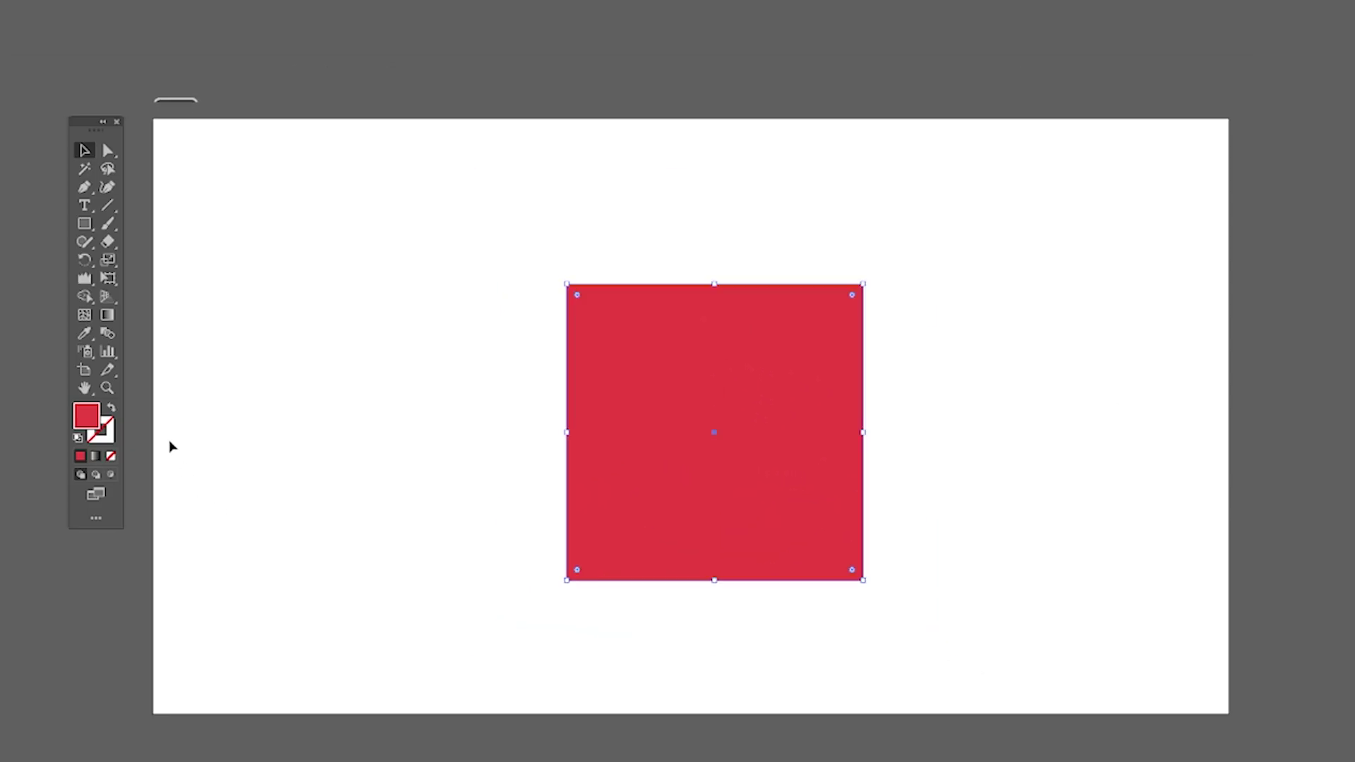
Distort the selected red square with the Wrinkle tool, starting inside it and moving out past its left edge
{"action": "mouse_move", "coordinate": [85, 278]}
{"action": "left_mouse_down"}
{"action": "mouse_move", "coordinate": [120, 282]}
{"action": "mouse_move", "coordinate": [148, 408]}
{"action": "left_mouse_up"}
{"action": "mouse_move", "coordinate": [650, 433]}
{"action": "left_mouse_down"}
{"action": "mouse_move", "coordinate": [747, 426]}
{"action": "mouse_move", "coordinate": [695, 548]}
{"action": "mouse_move", "coordinate": [749, 352]}
{"action": "mouse_move", "coordinate": [735, 538]}
{"action": "mouse_move", "coordinate": [671, 360]}
{"action": "mouse_move", "coordinate": [741, 342]}
{"action": "mouse_move", "coordinate": [292, 393]}
{"action": "left_mouse_up"}
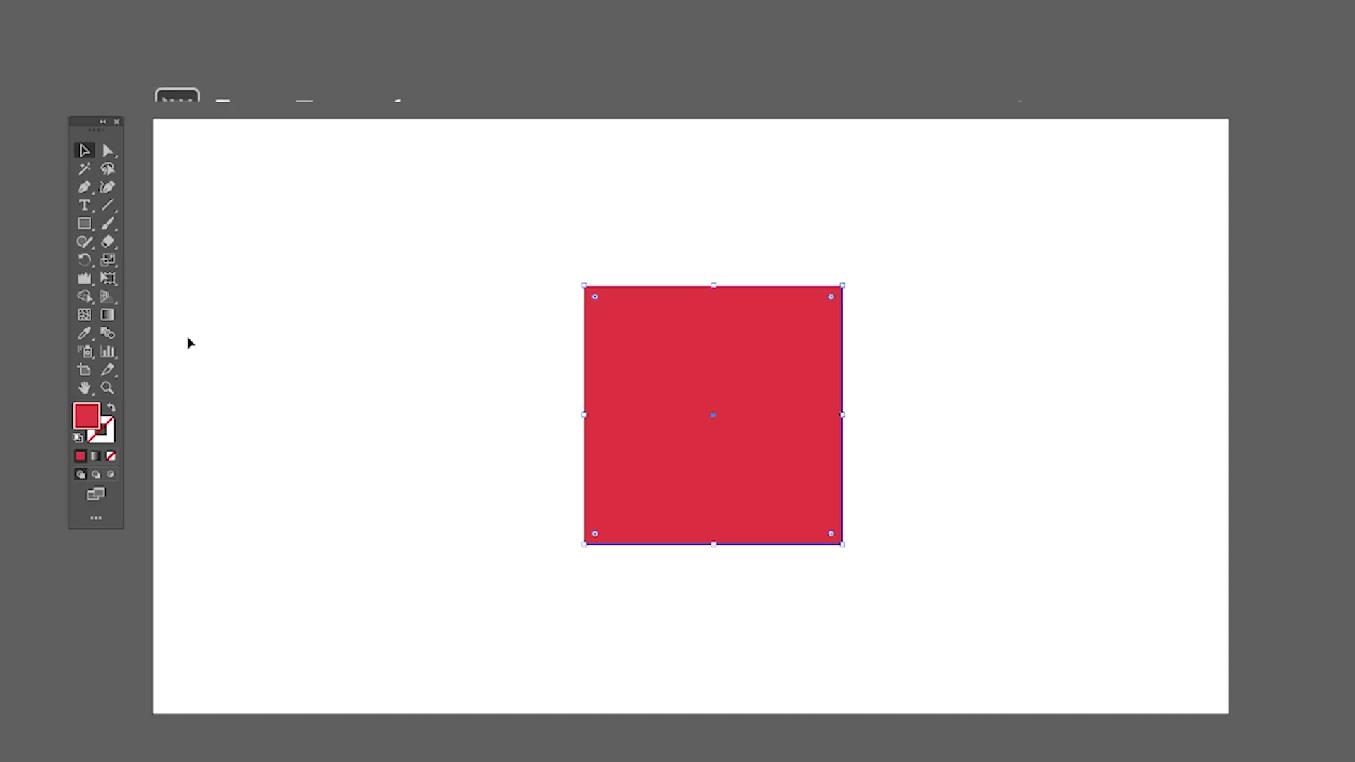
Shear the red square's upper edge to the left with Free Transform, and widen its base with Perspective Distort
{"action": "left_click", "coordinate": [110, 280]}
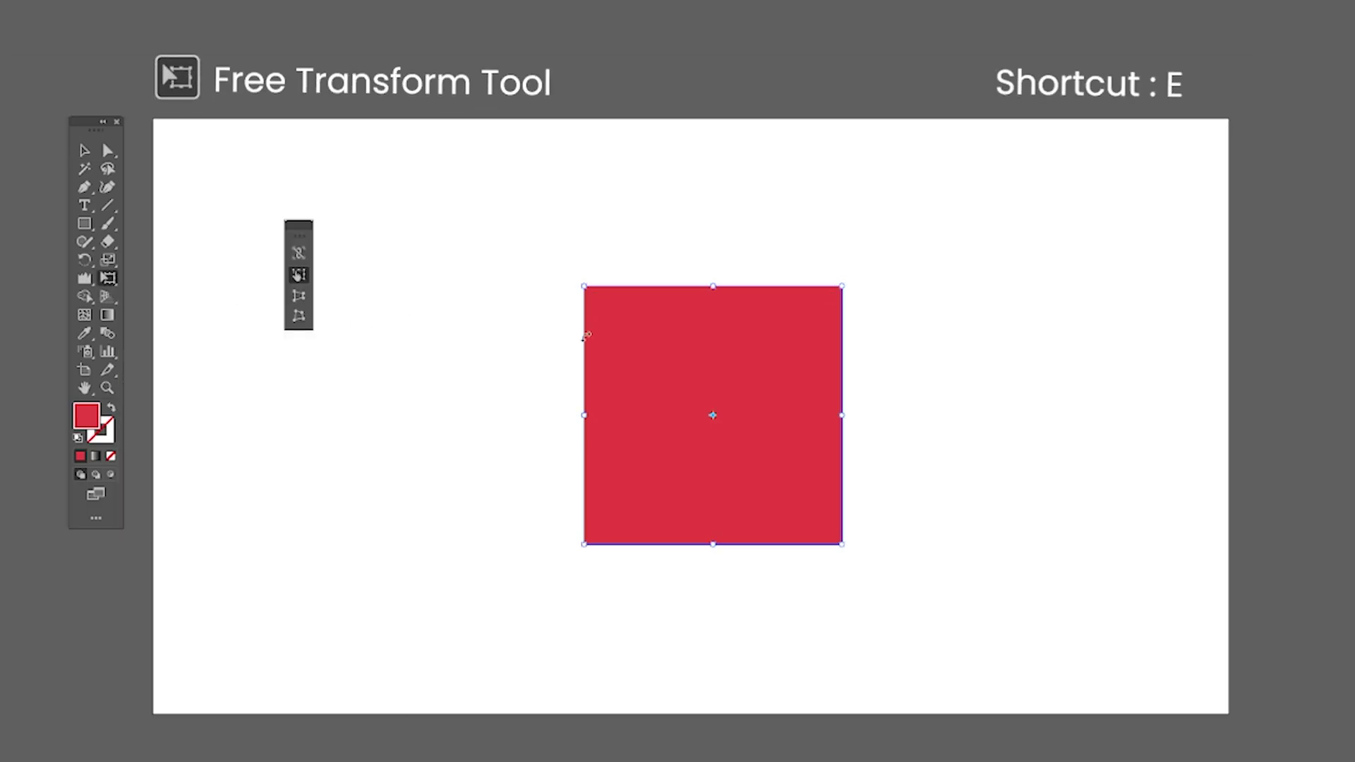
{"action": "left_click_drag", "start_coordinate": [708, 285], "coordinate": [557, 299]}
{"action": "left_click", "coordinate": [296, 297]}
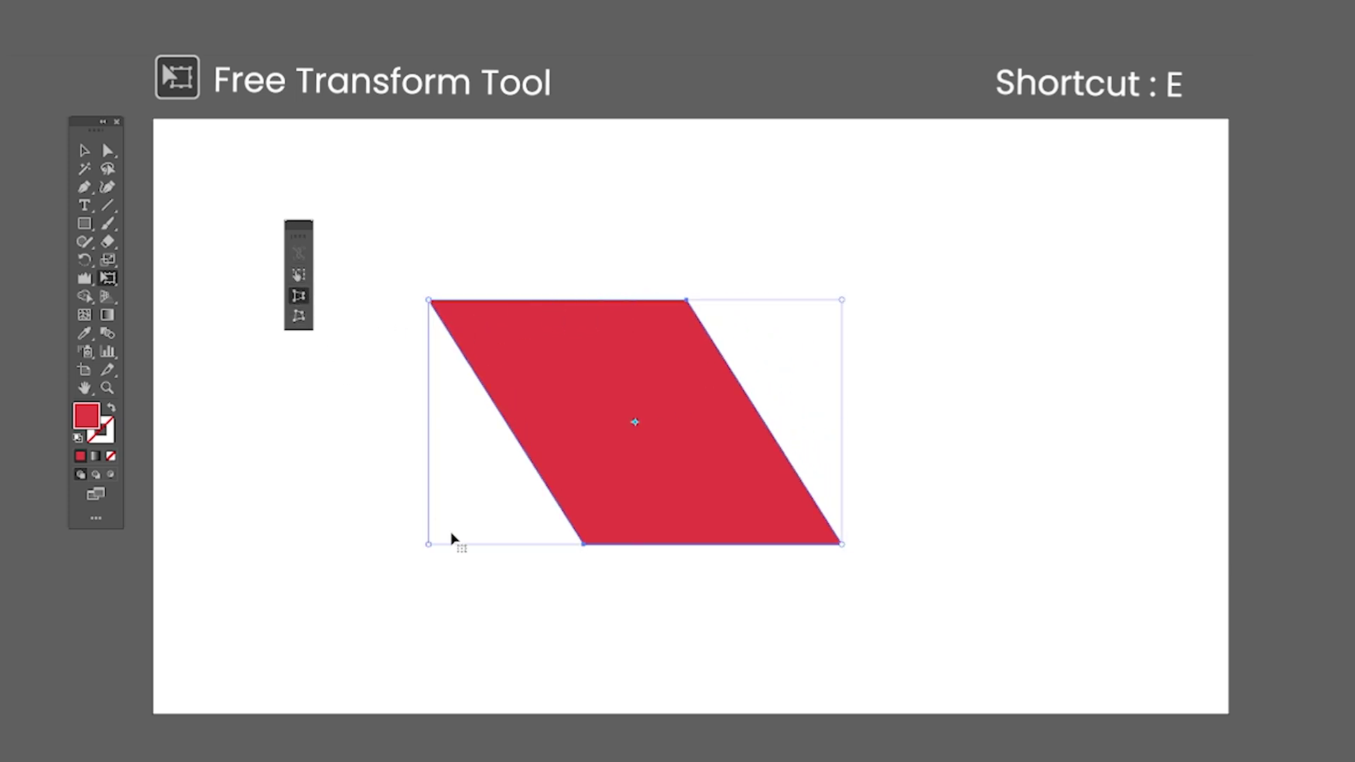
{"action": "left_click_drag", "start_coordinate": [429, 545], "coordinate": [230, 546]}
{"action": "mouse_move", "coordinate": [844, 309]}
{"action": "left_mouse_down"}
{"action": "mouse_move", "coordinate": [881, 299]}
{"action": "mouse_move", "coordinate": [846, 302]}
{"action": "left_mouse_up"}
{"action": "left_click_drag", "start_coordinate": [1037, 543], "coordinate": [1169, 542]}
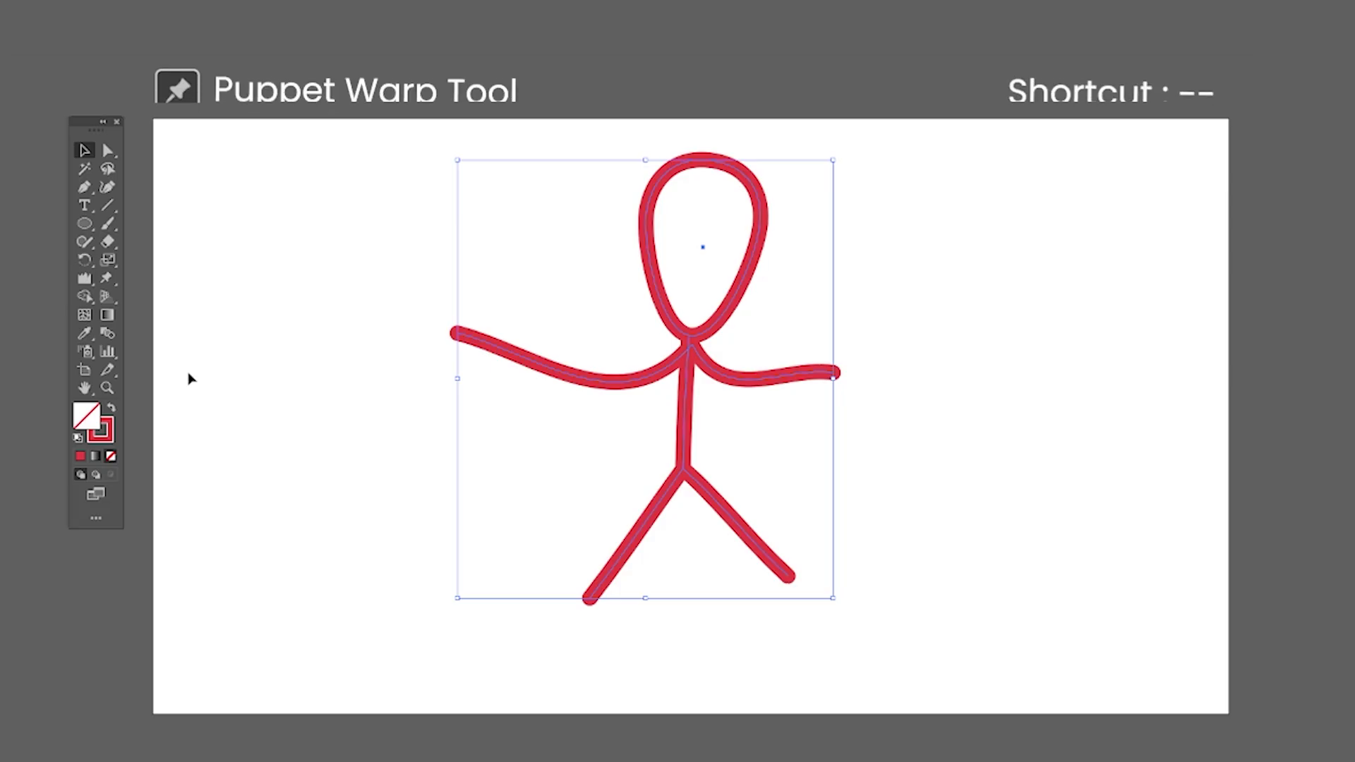
Raise the stick figure's neck pin slightly and bend the left-hand arm upward at the elbow with the Puppet Warp tool
{"action": "left_click", "coordinate": [108, 278]}
{"action": "left_click", "coordinate": [189, 296]}
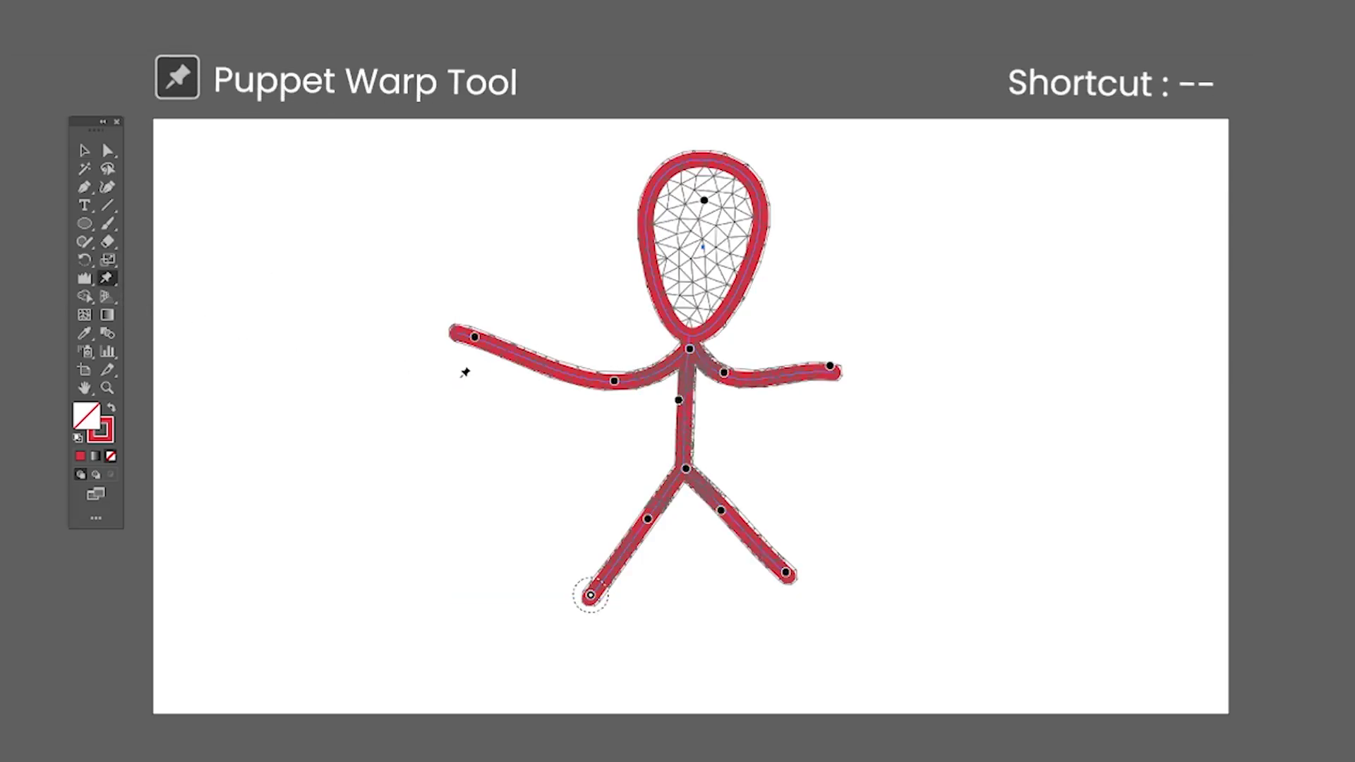
{"action": "mouse_move", "coordinate": [689, 349]}
{"action": "left_mouse_down"}
{"action": "mouse_move", "coordinate": [682, 358]}
{"action": "mouse_move", "coordinate": [685, 343]}
{"action": "left_mouse_up"}
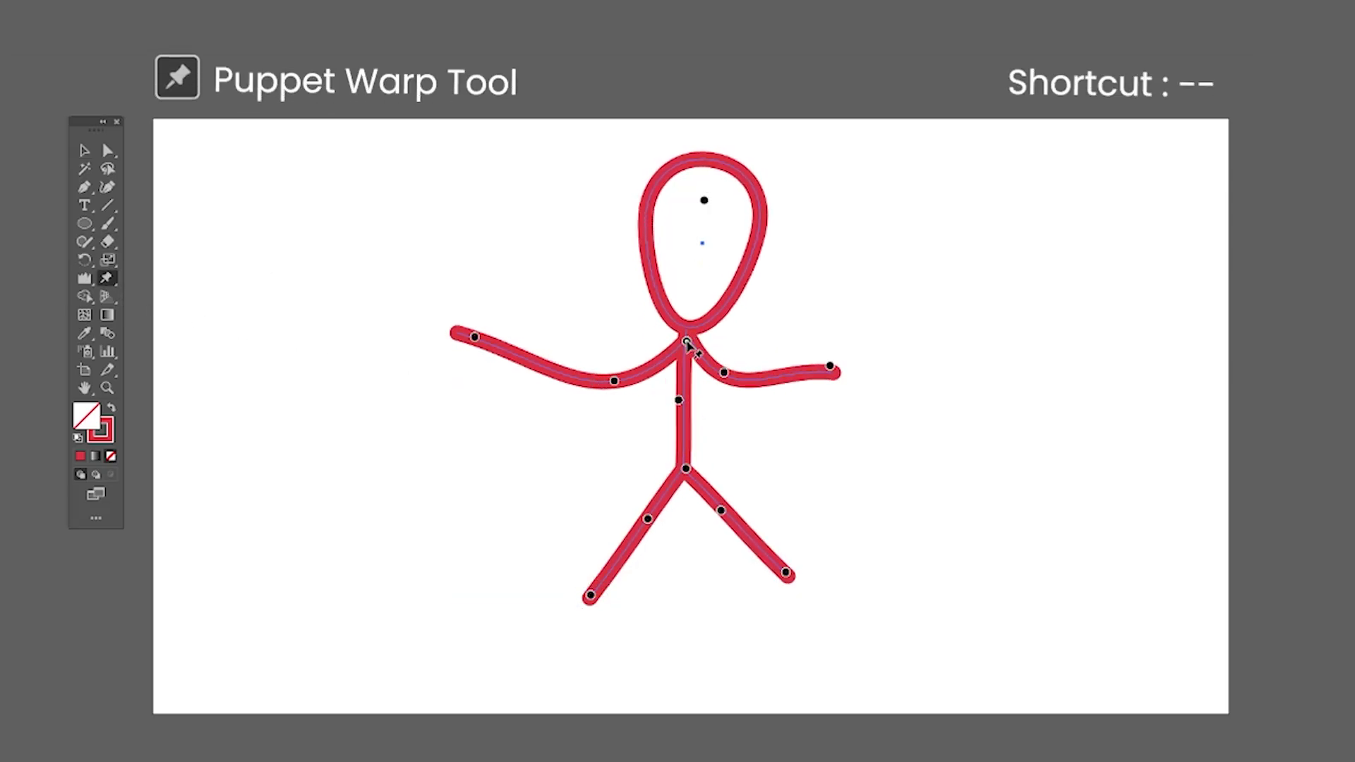
{"action": "left_click_drag", "start_coordinate": [477, 342], "coordinate": [556, 315]}
{"action": "left_click_drag", "start_coordinate": [616, 386], "coordinate": [627, 385]}
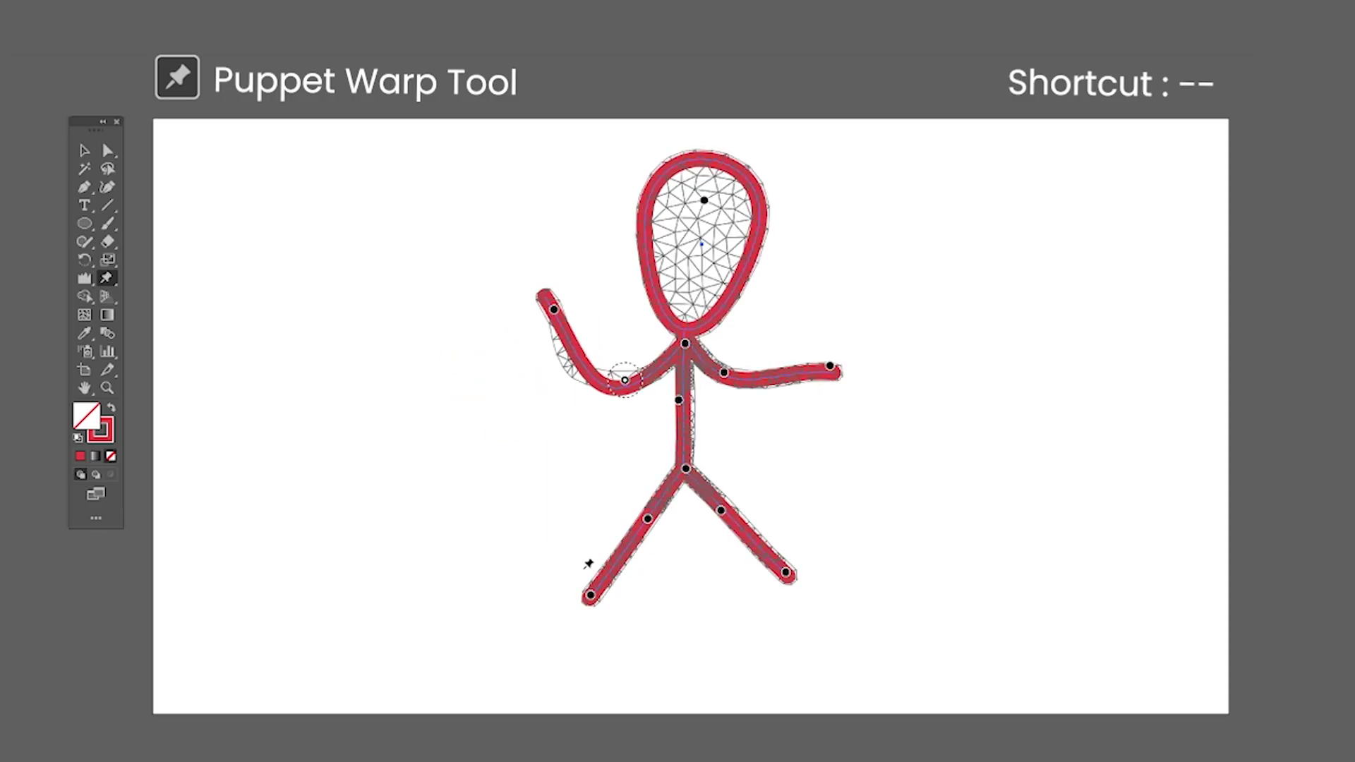
Repose the stick figure's legs, right-hand elbow and neck into a running stance with Puppet Warp, adding a pin in the head
{"action": "left_click_drag", "start_coordinate": [591, 599], "coordinate": [553, 513]}
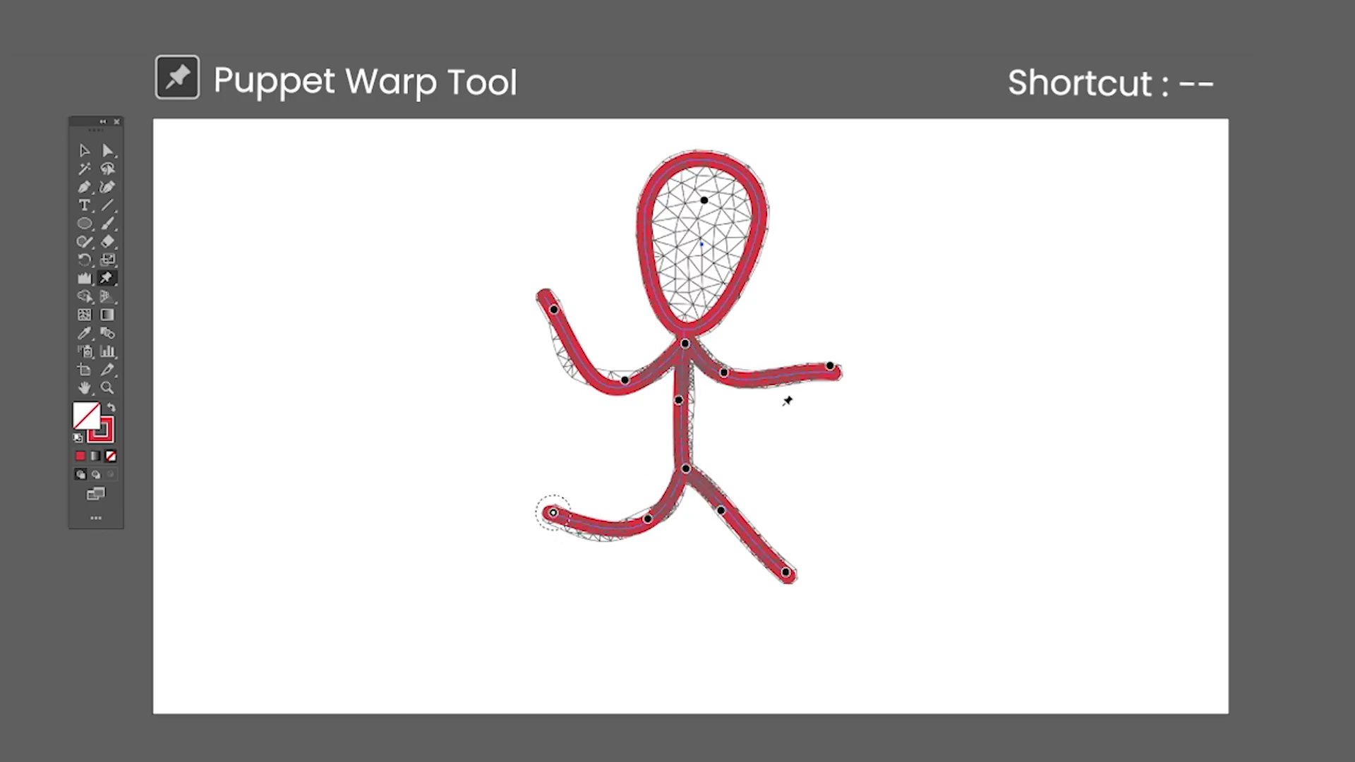
{"action": "left_click_drag", "start_coordinate": [723, 378], "coordinate": [734, 416]}
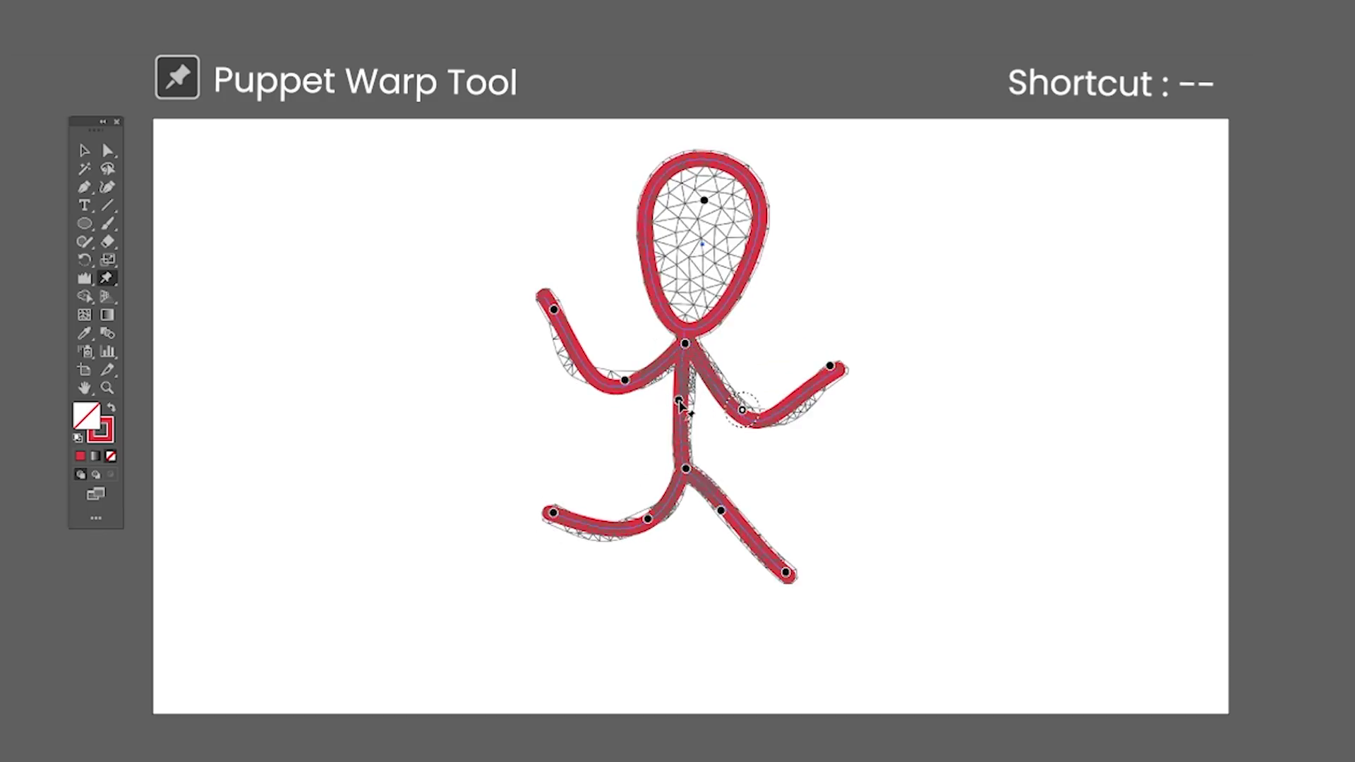
{"action": "left_click_drag", "start_coordinate": [695, 365], "coordinate": [676, 324]}
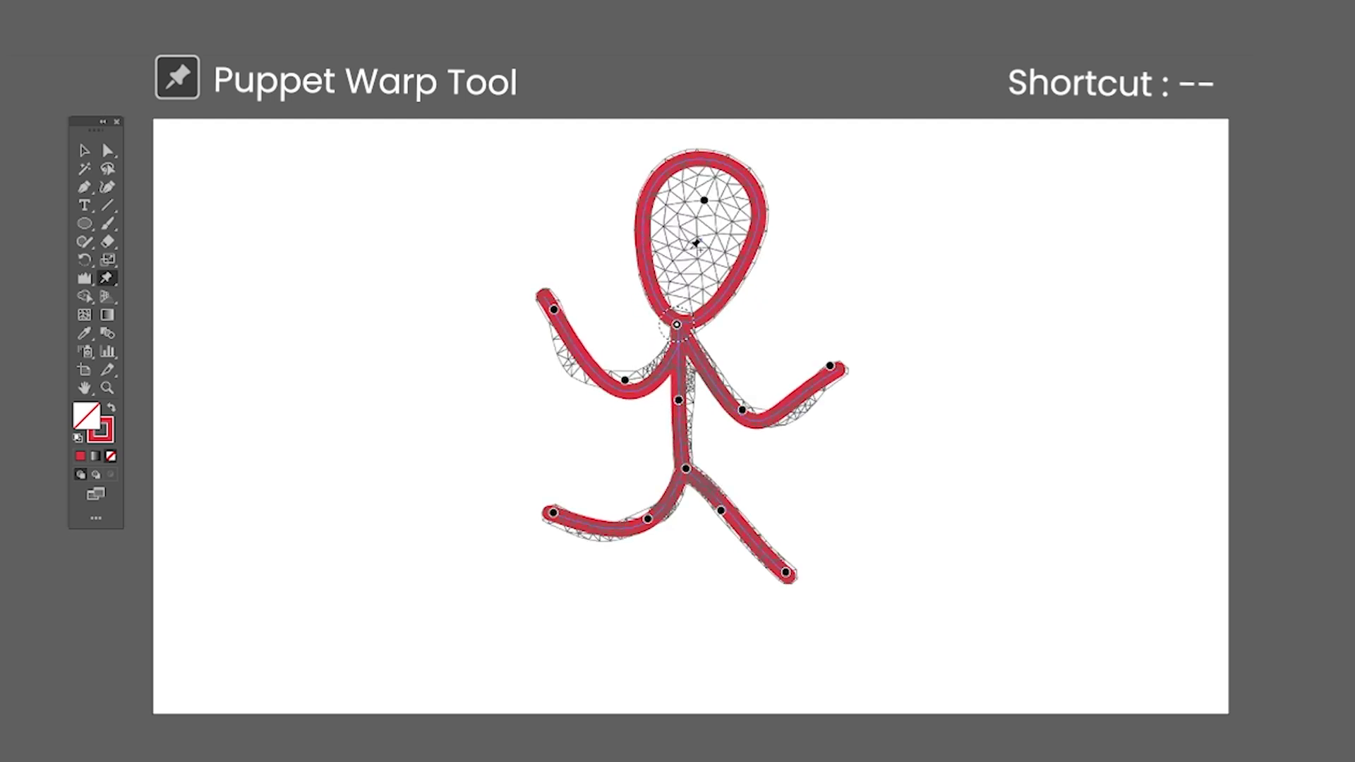
{"action": "left_click", "coordinate": [692, 240]}
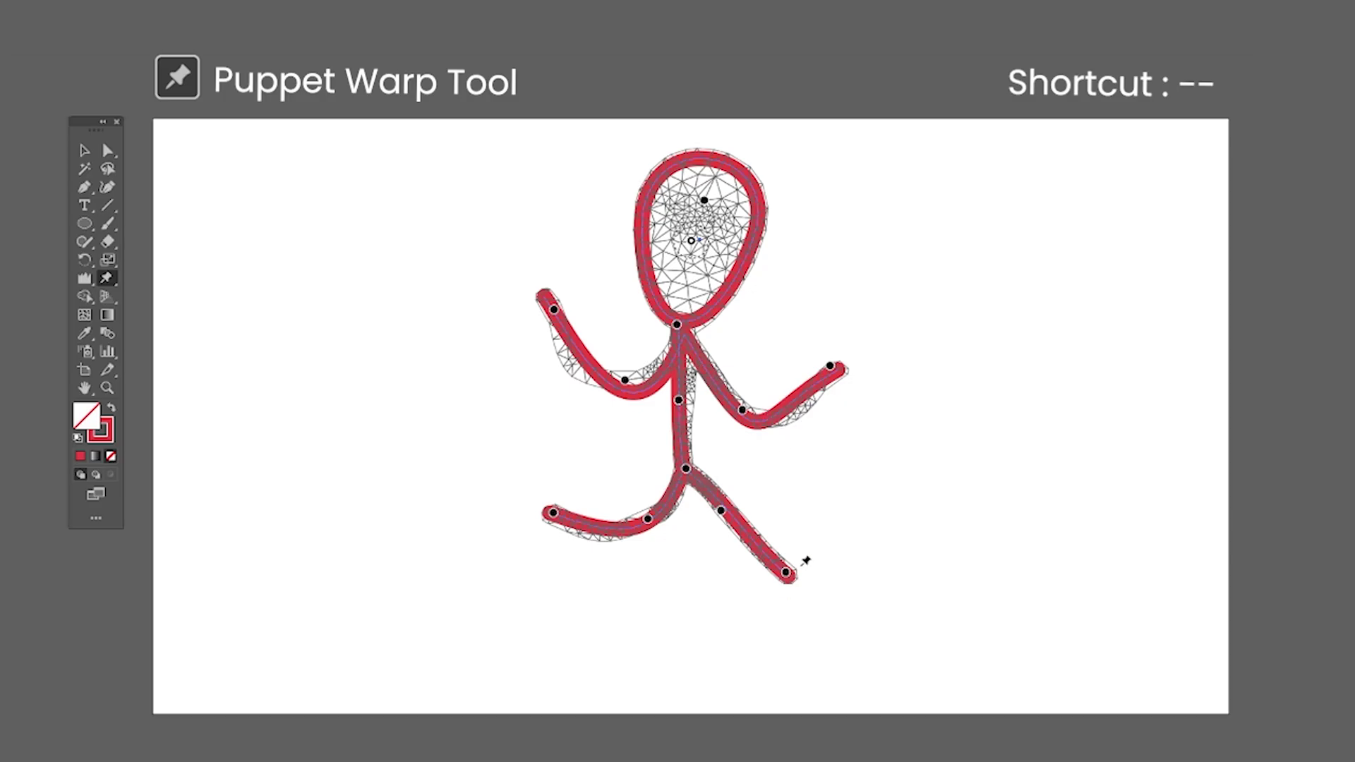
{"action": "left_click_drag", "start_coordinate": [788, 573], "coordinate": [698, 595]}
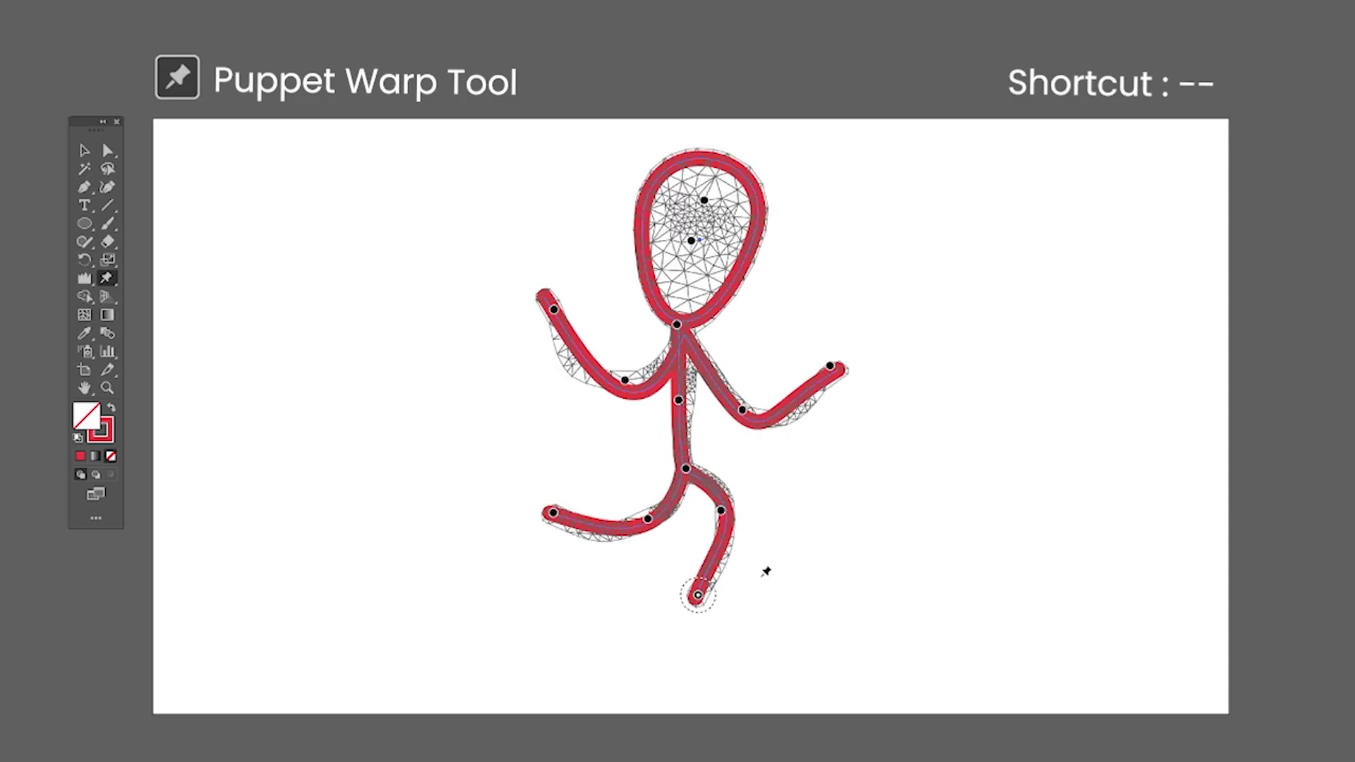
{"action": "left_click_drag", "start_coordinate": [742, 409], "coordinate": [748, 399]}
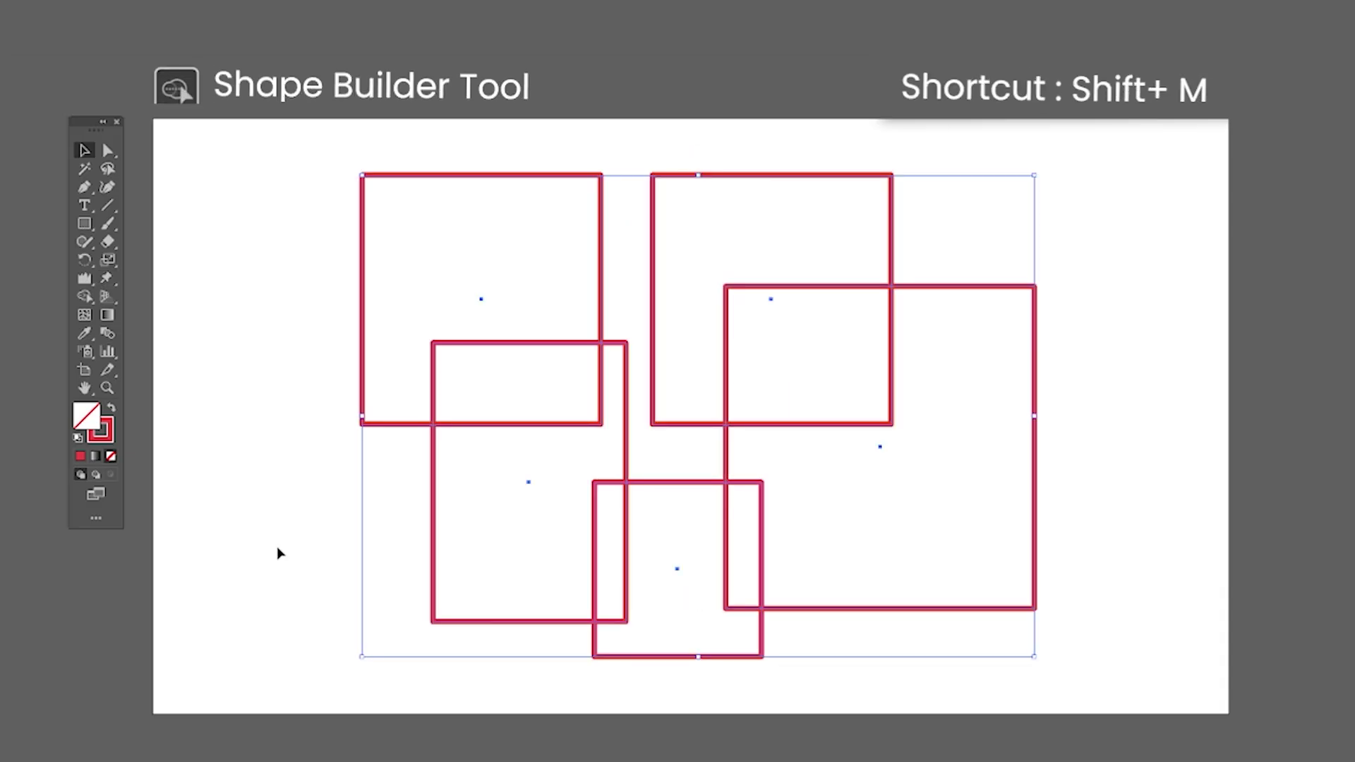
Merge the two overlapping left rectangles, and the lower middle rectangle with the large right one, using the Shape Builder tool
{"action": "left_click", "coordinate": [85, 296]}
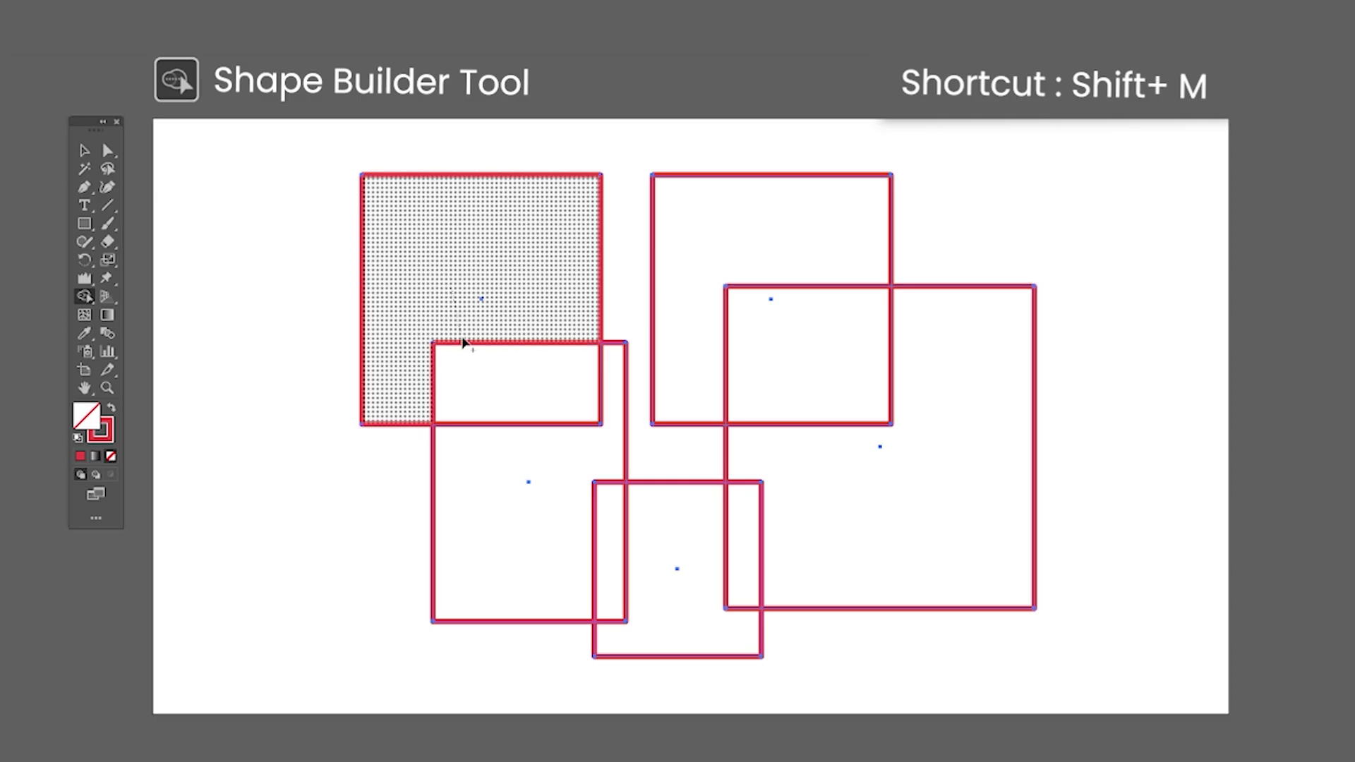
{"action": "left_click_drag", "start_coordinate": [463, 343], "coordinate": [513, 481]}
{"action": "left_click_drag", "start_coordinate": [577, 526], "coordinate": [607, 541]}
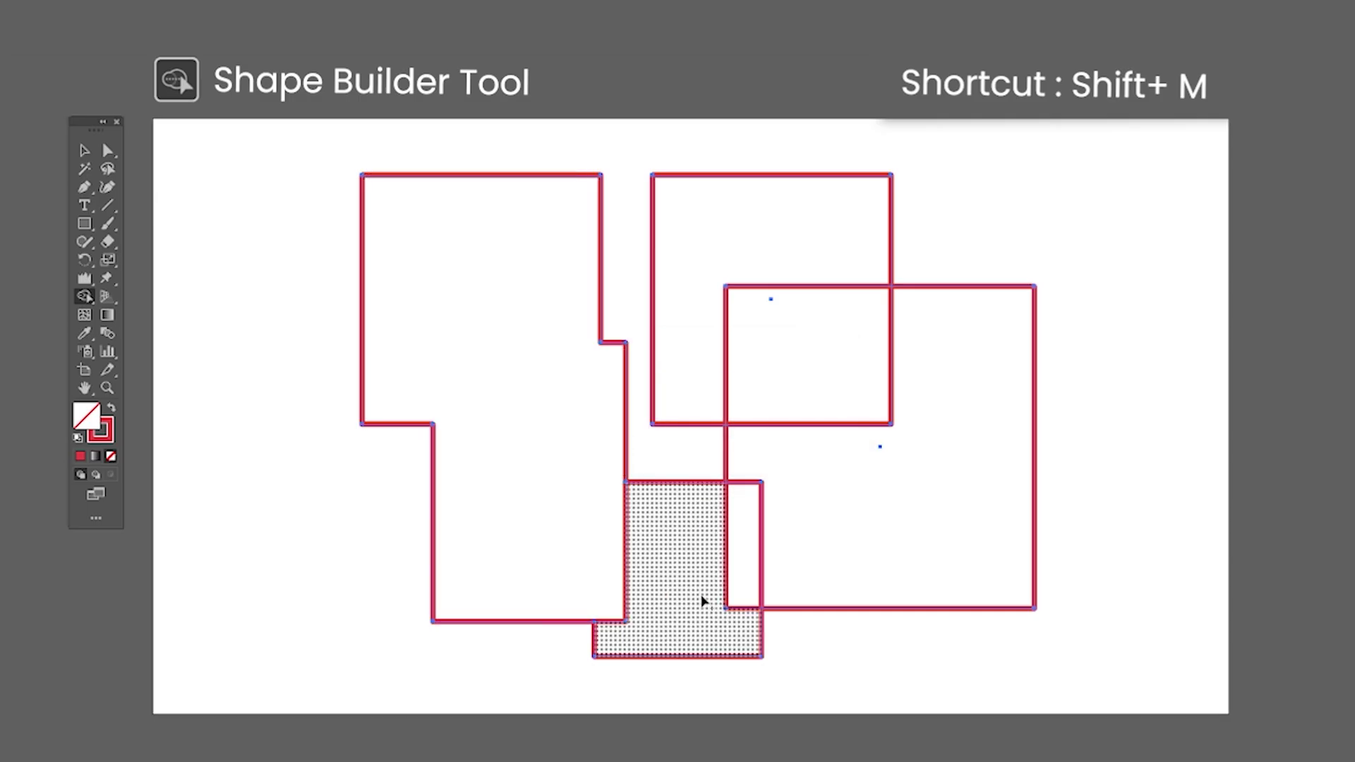
{"action": "mouse_move", "coordinate": [715, 598]}
{"action": "left_mouse_down"}
{"action": "mouse_move", "coordinate": [838, 432]}
{"action": "mouse_move", "coordinate": [829, 463]}
{"action": "left_mouse_up"}
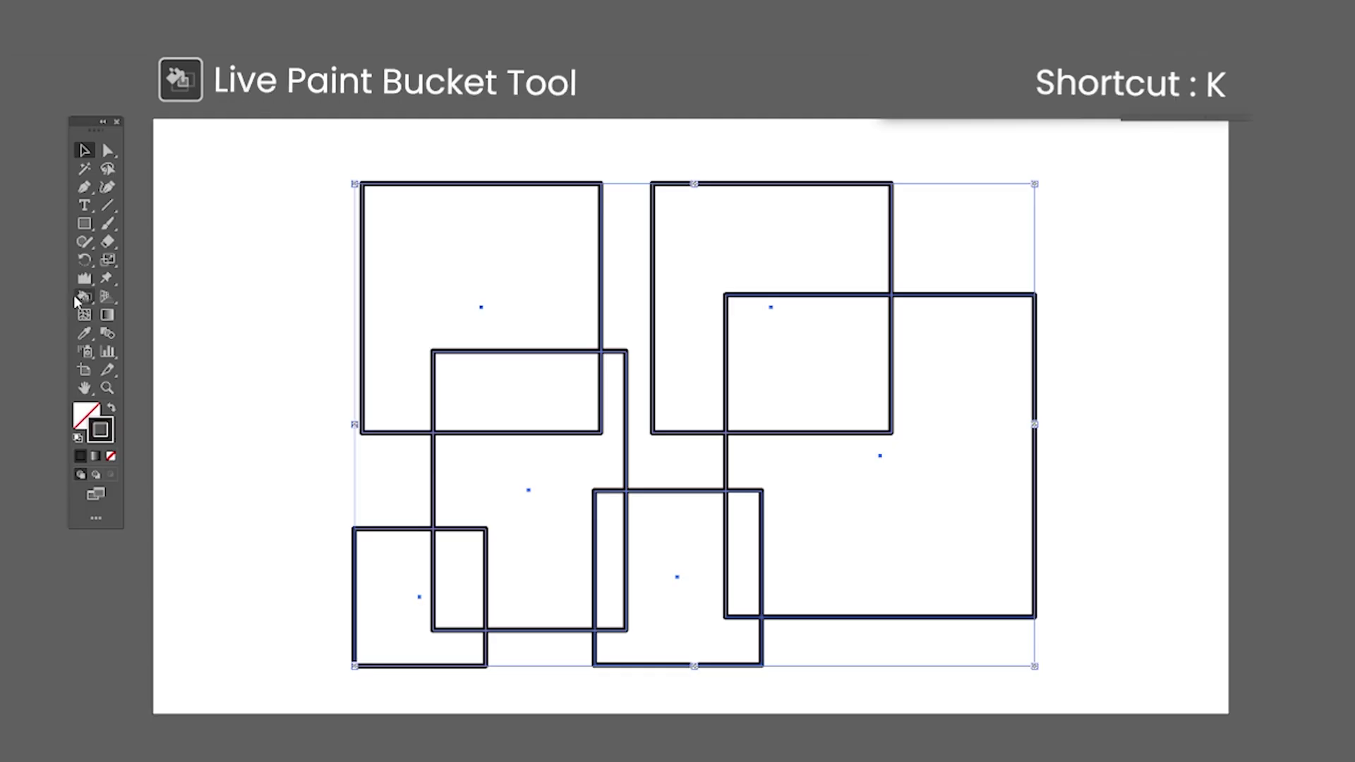
Fill the upper-left square red and its overlap with the rectangle below yellow using the Live Paint Bucket
{"action": "left_click", "coordinate": [79, 299]}
{"action": "left_click", "coordinate": [130, 318]}
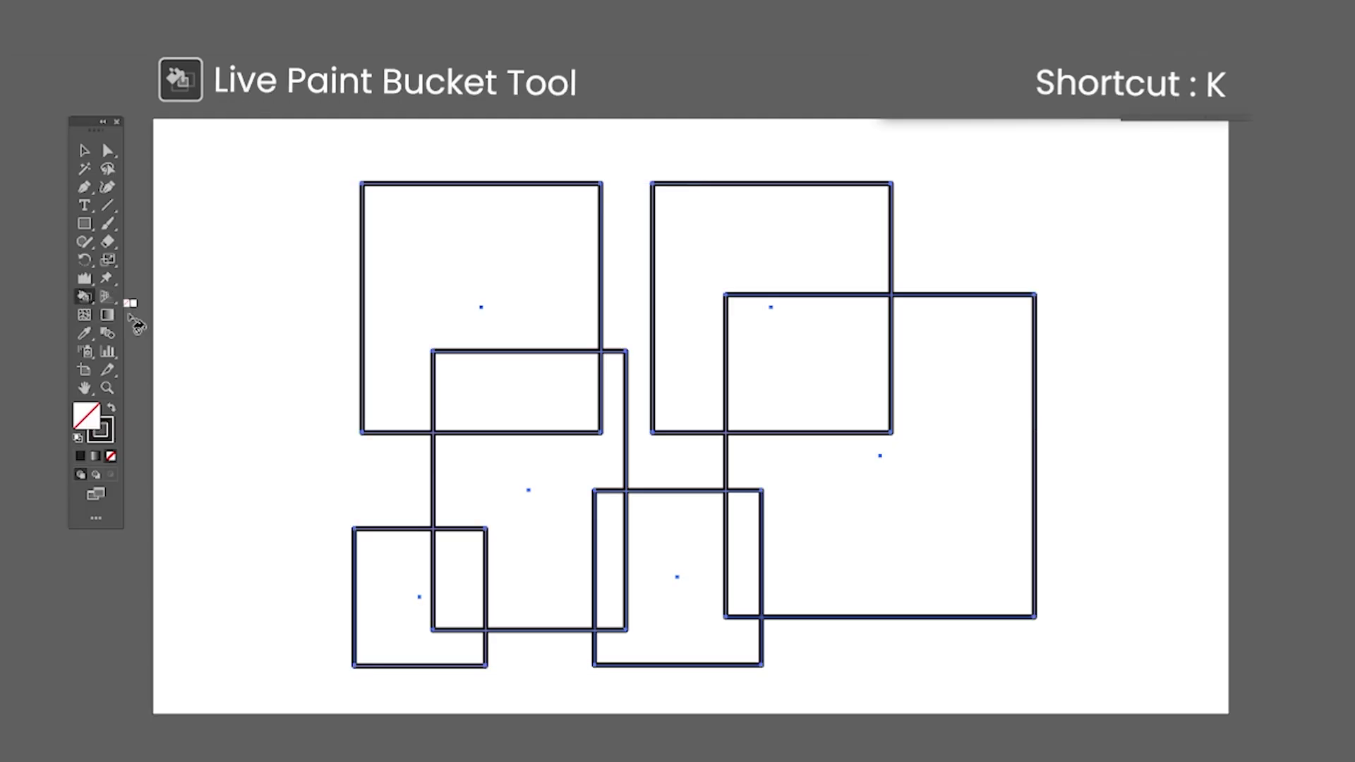
{"action": "left_click", "coordinate": [460, 321]}
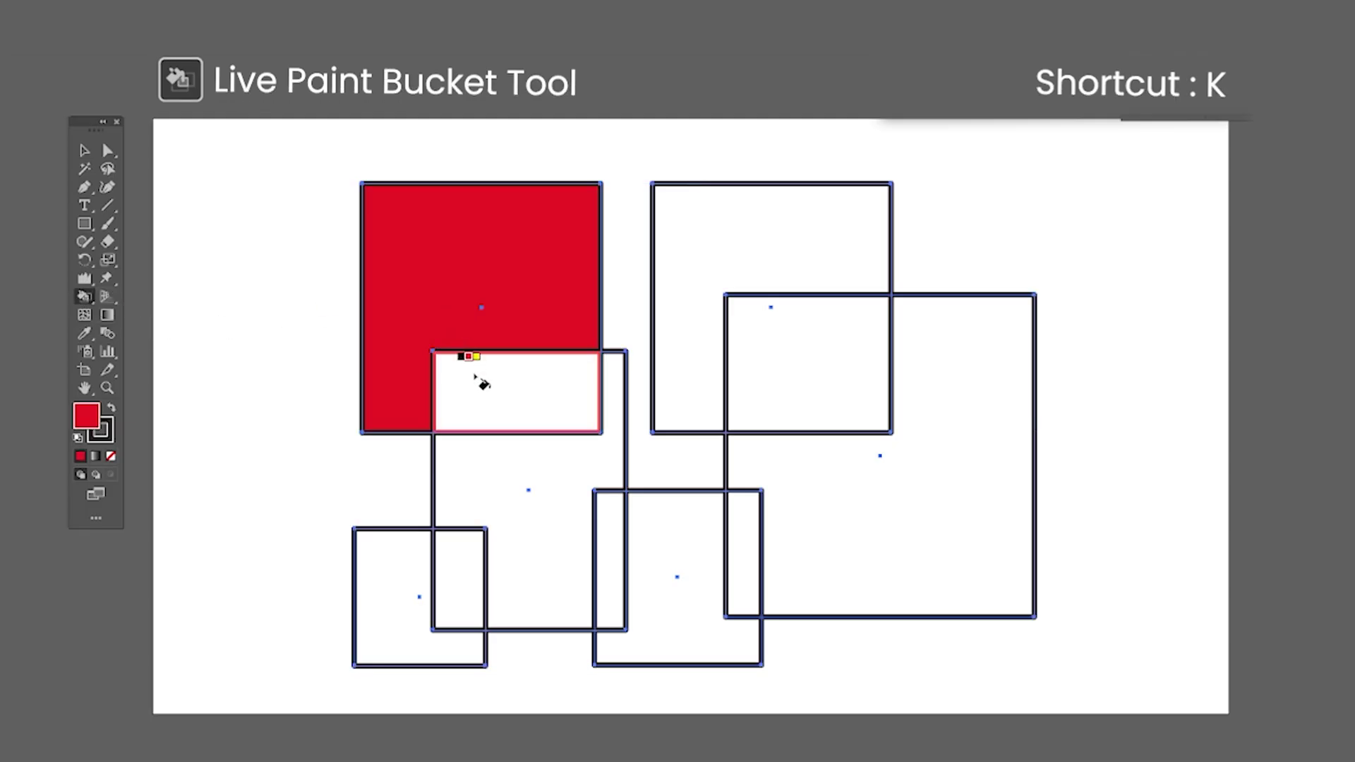
{"action": "left_click", "coordinate": [493, 406]}
{"action": "key", "text": "Right"}
{"action": "left_click", "coordinate": [494, 406]}
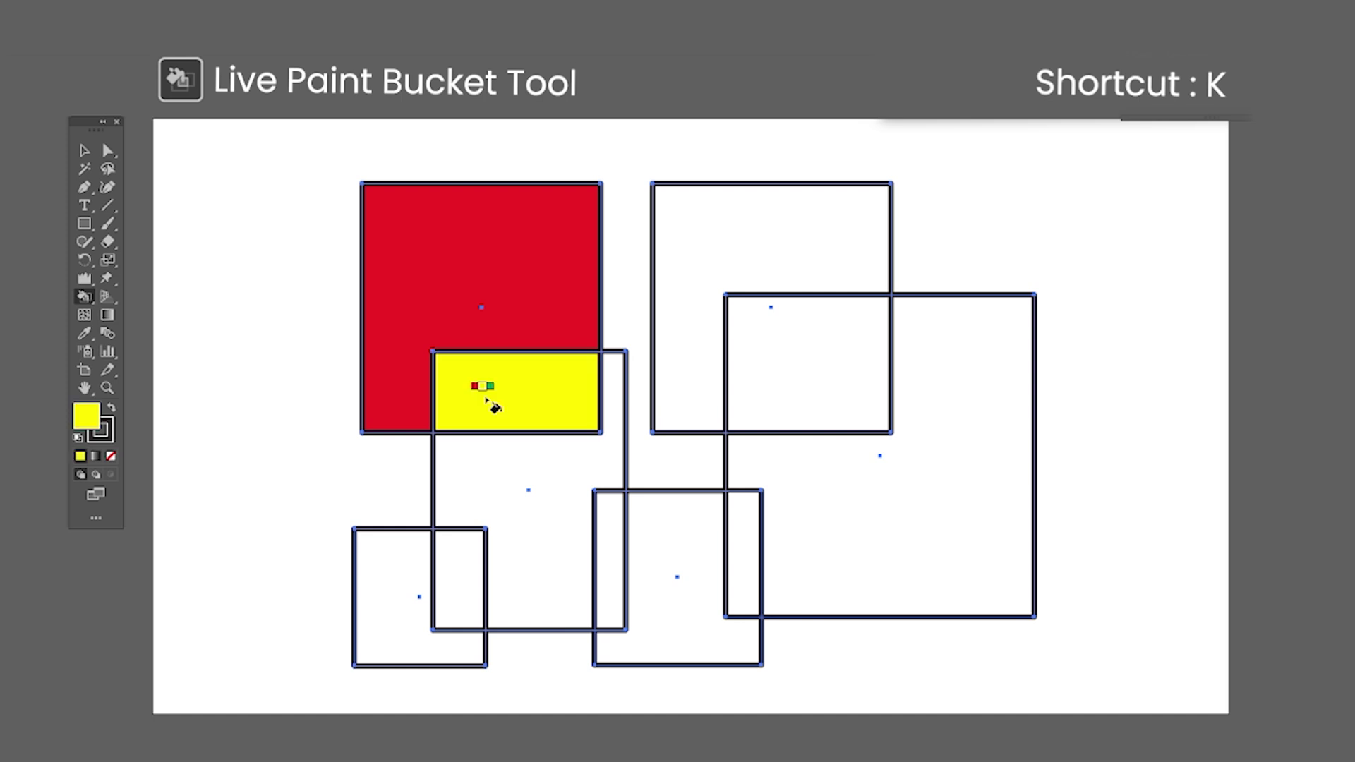
Paint the left middle rectangle and the small lower-left square green, and their overlap light blue
{"action": "left_click", "coordinate": [493, 497]}
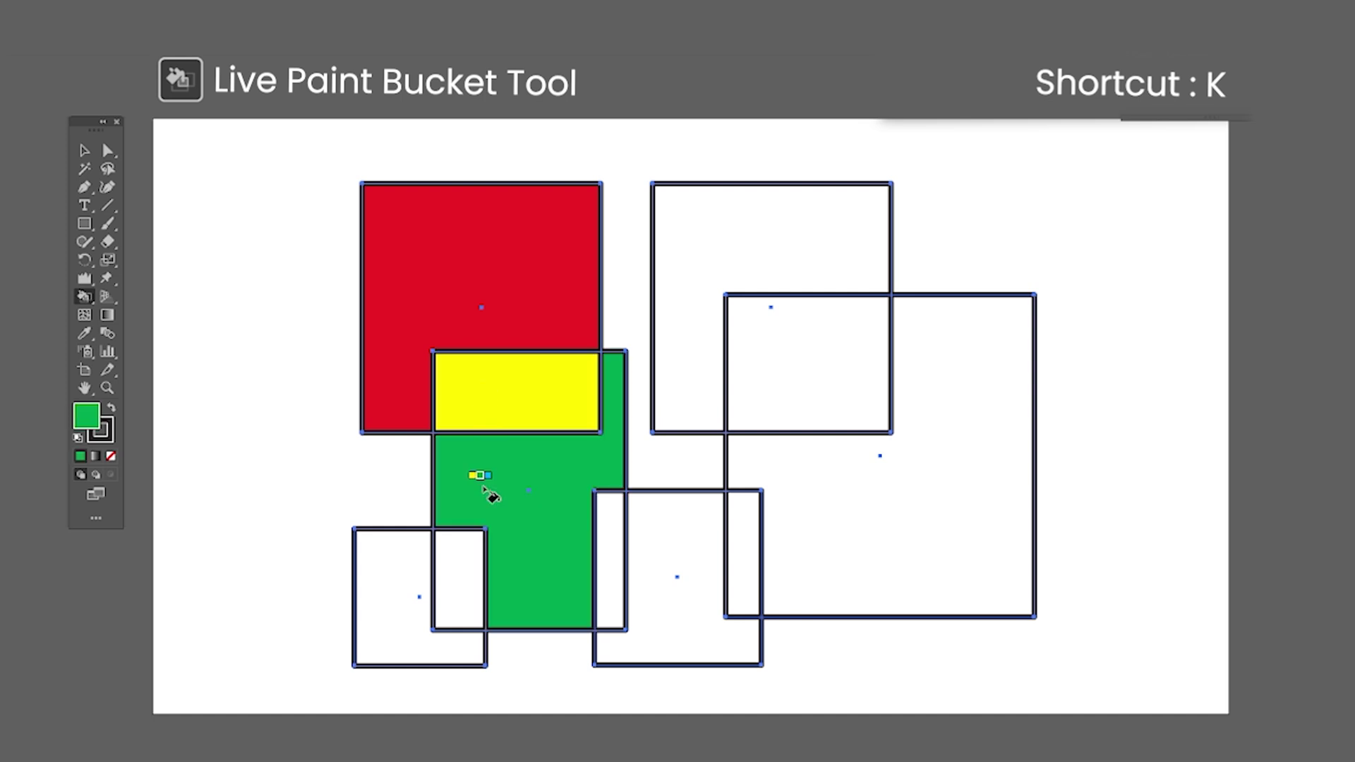
{"action": "left_click", "coordinate": [409, 606]}
{"action": "key", "text": "Right"}
{"action": "left_click", "coordinate": [466, 593]}
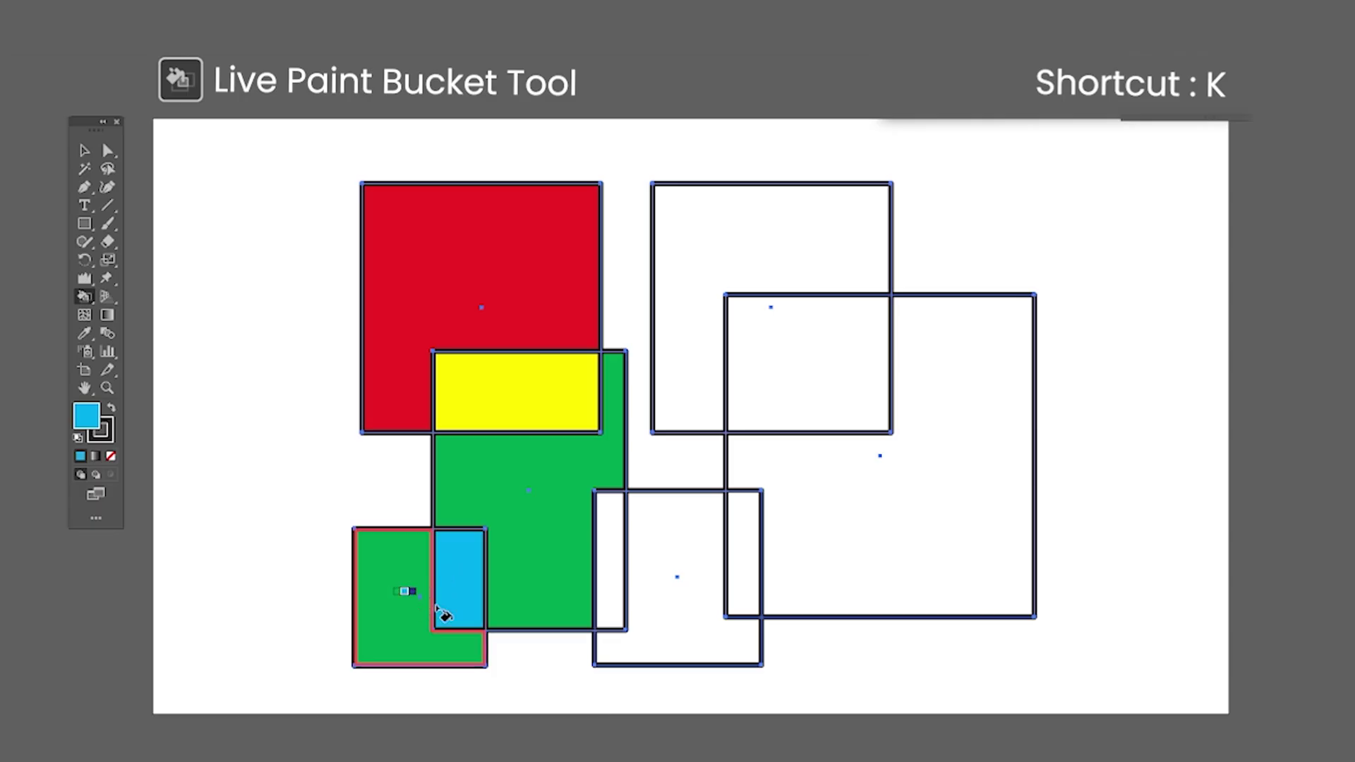
Paint the lower middle rectangle magenta and its overlap with the green rectangle dark blue
{"action": "left_click", "coordinate": [621, 613]}
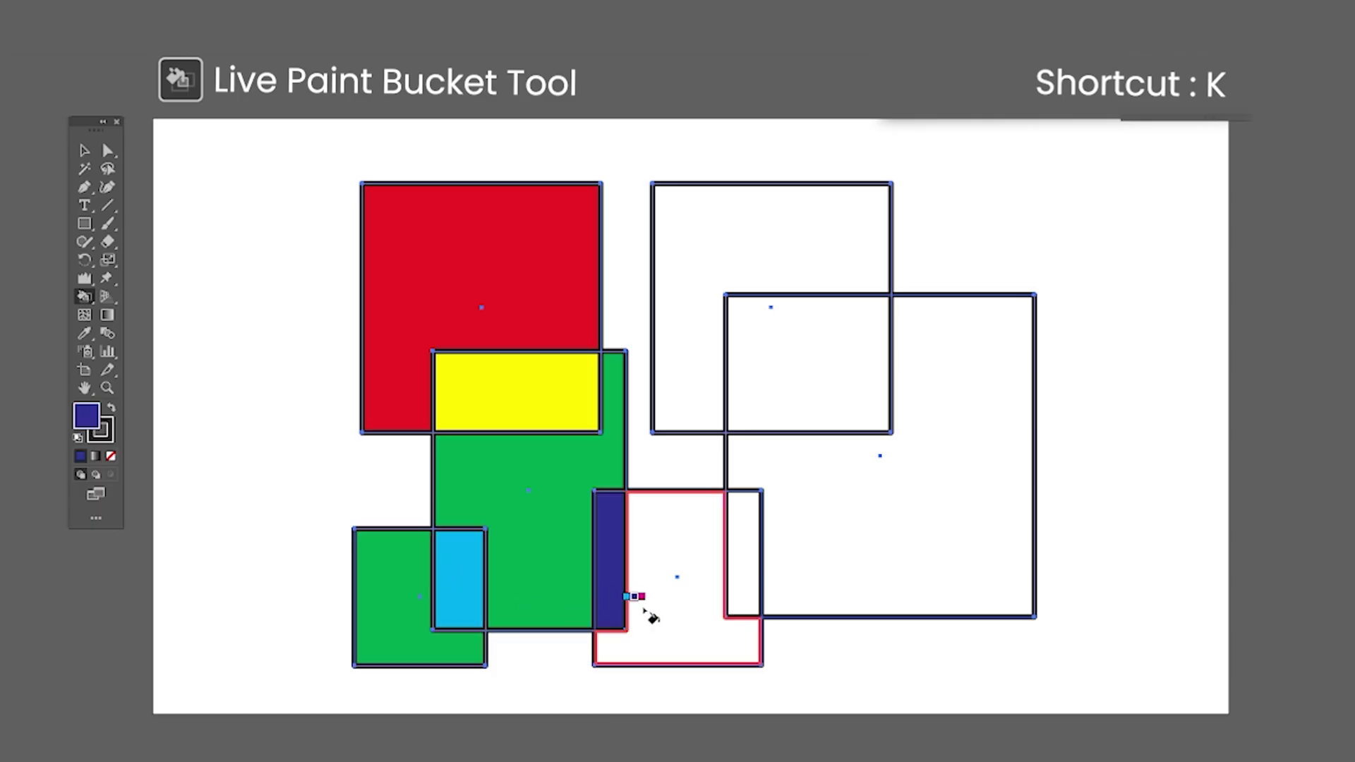
{"action": "key", "text": "Right"}
{"action": "left_click", "coordinate": [698, 619]}
Paint the large right square dark red, its lower overlap bright red, its upper overlap orange-red and the upper-right square orange
{"action": "left_click", "coordinate": [875, 514]}
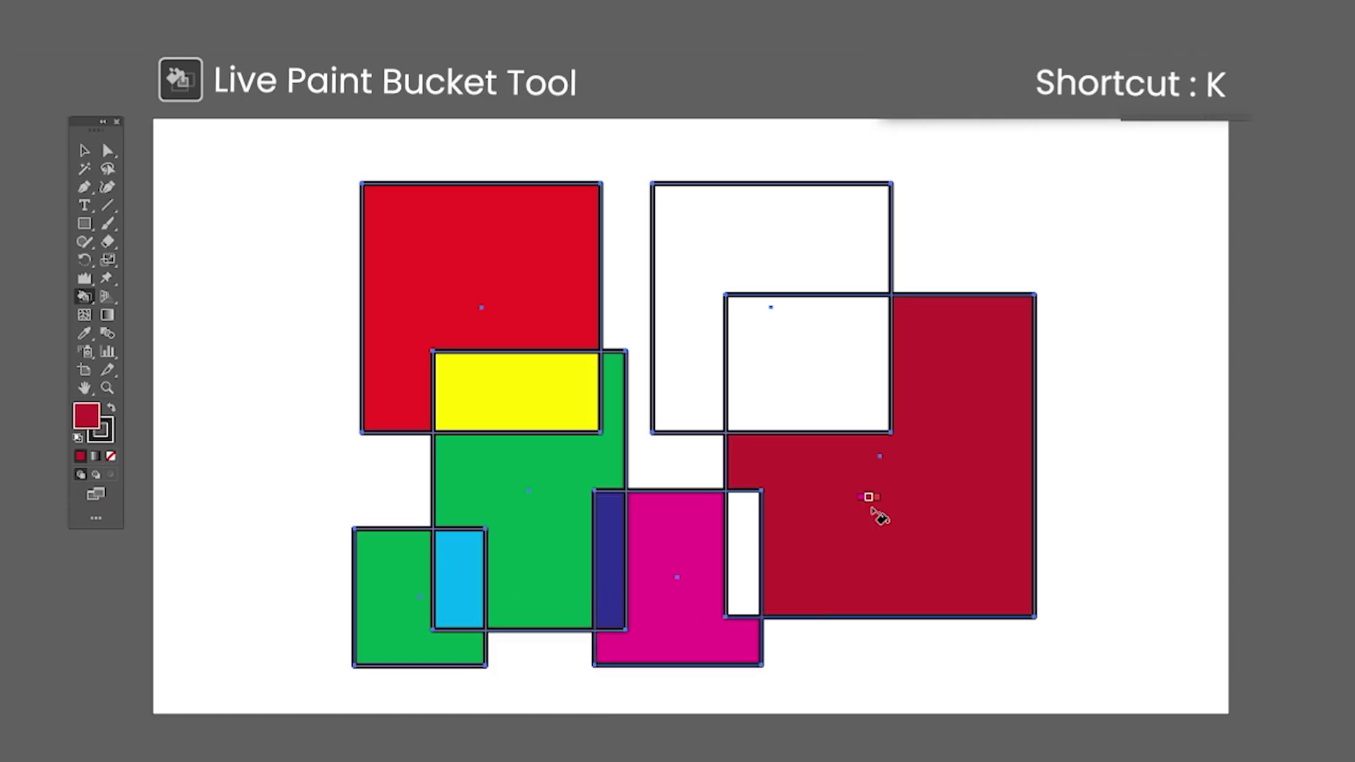
{"action": "left_click", "coordinate": [742, 565]}
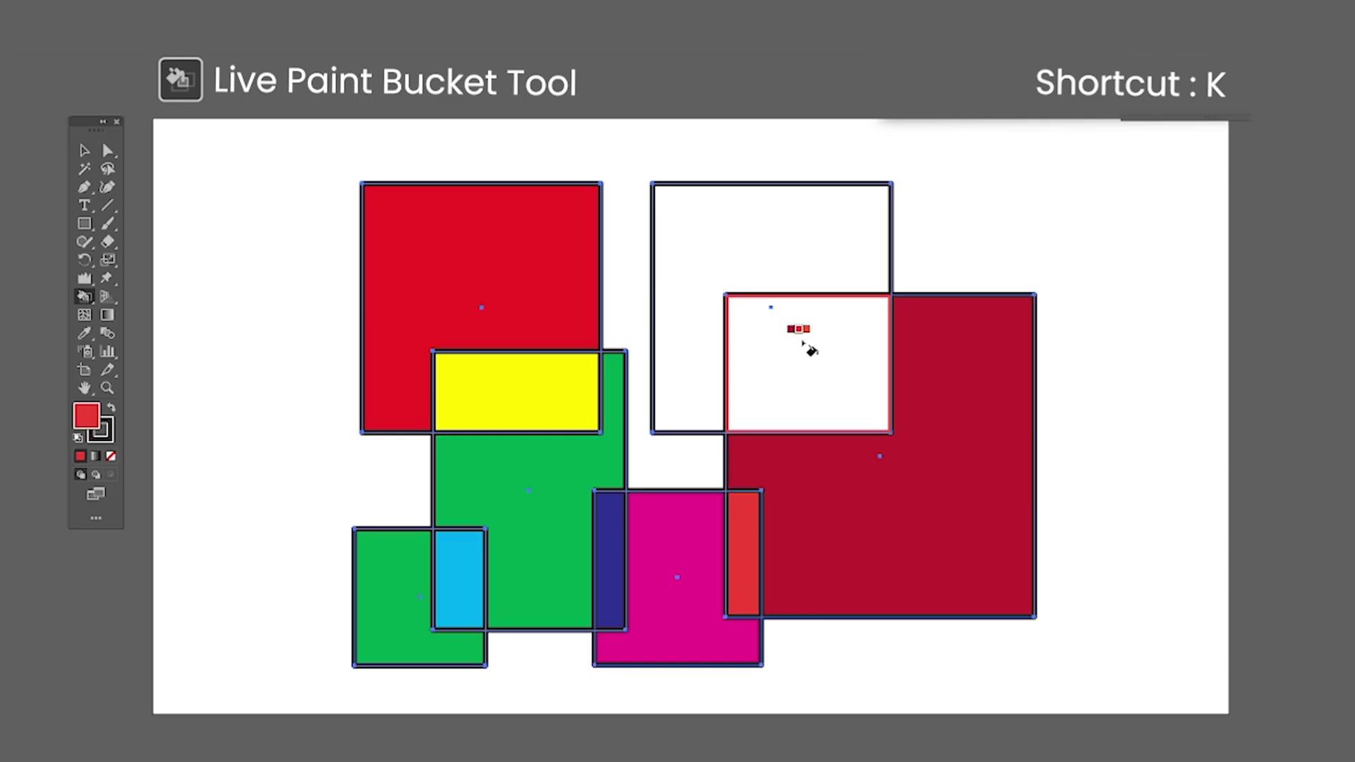
{"action": "key", "text": "Right"}
{"action": "left_click", "coordinate": [807, 348]}
{"action": "left_click", "coordinate": [765, 259]}
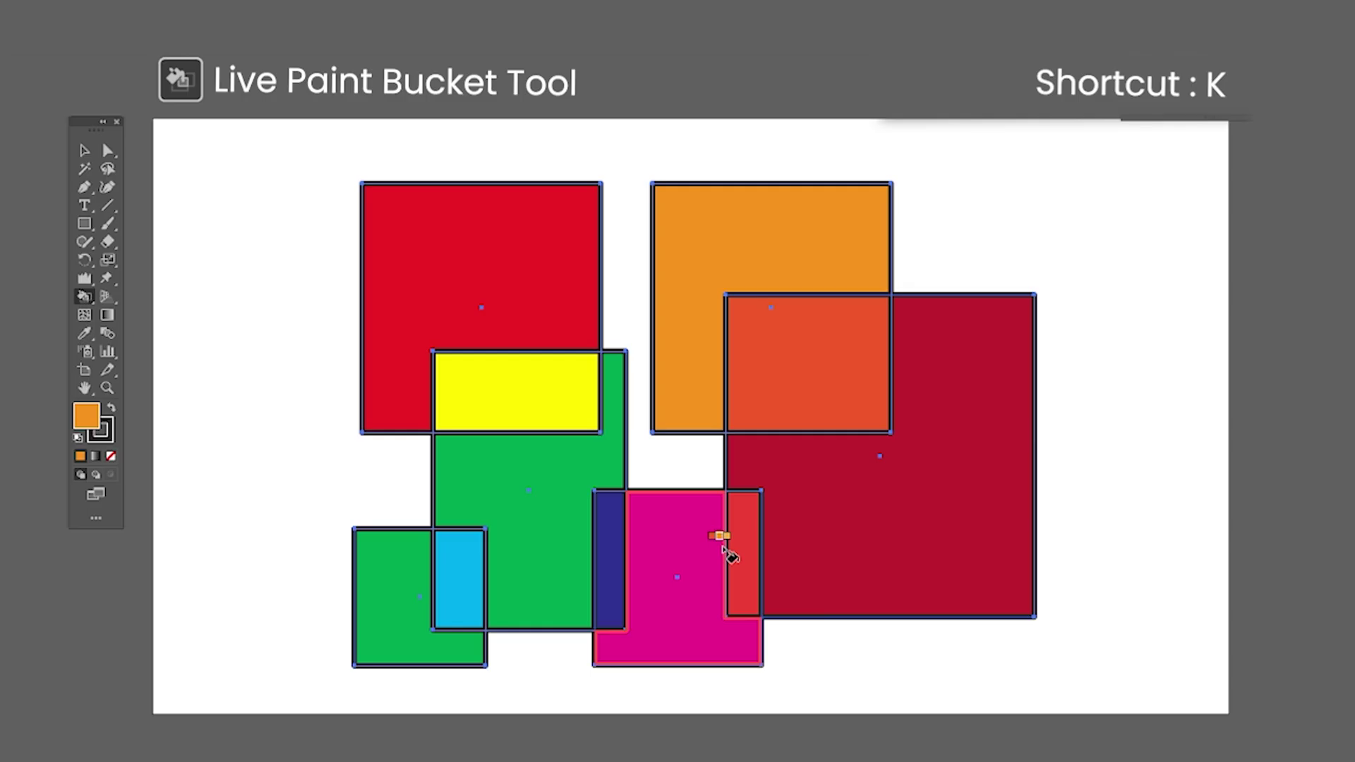
Select individual faces and edges of the red, dark red and orange squares with the Live Paint Selection tool
{"action": "key", "text": "v"}
{"action": "left_click_drag", "start_coordinate": [85, 296], "coordinate": [138, 332]}
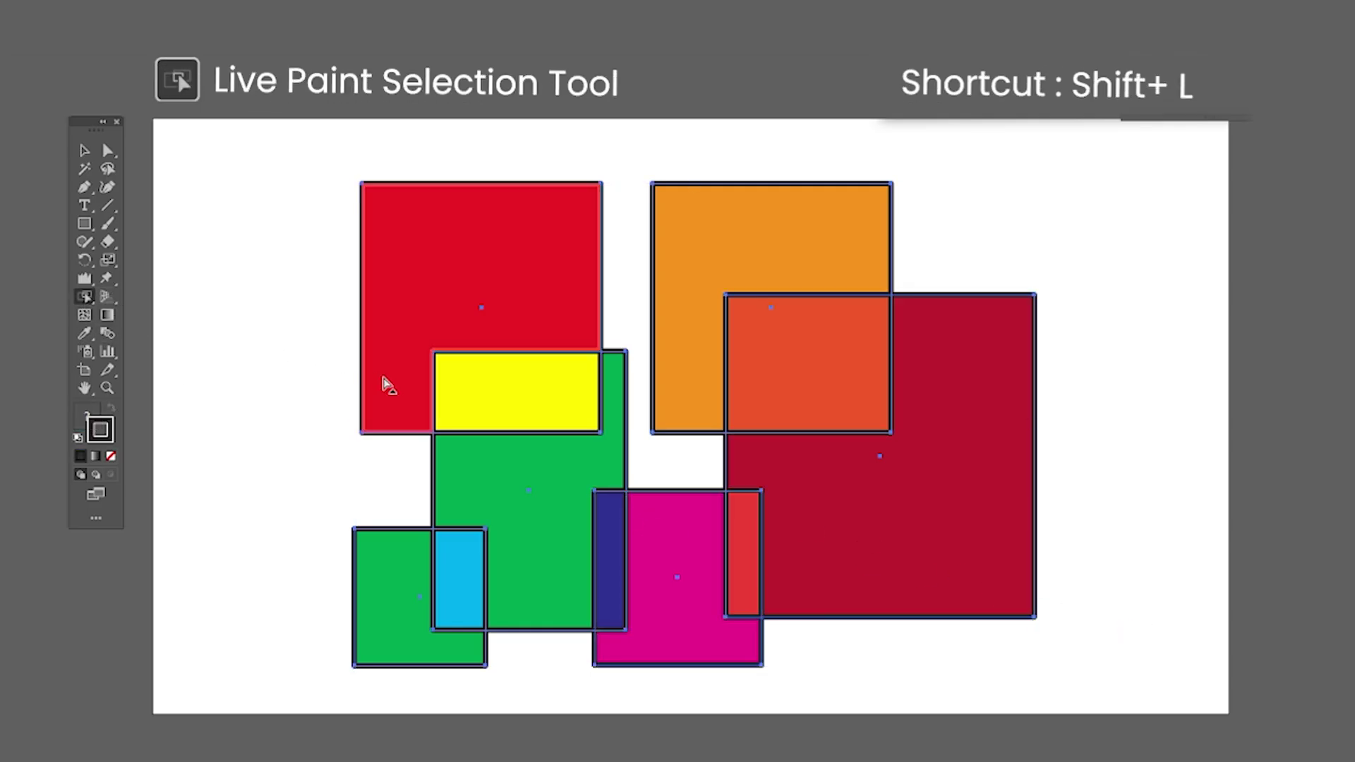
{"action": "left_click", "coordinate": [423, 389]}
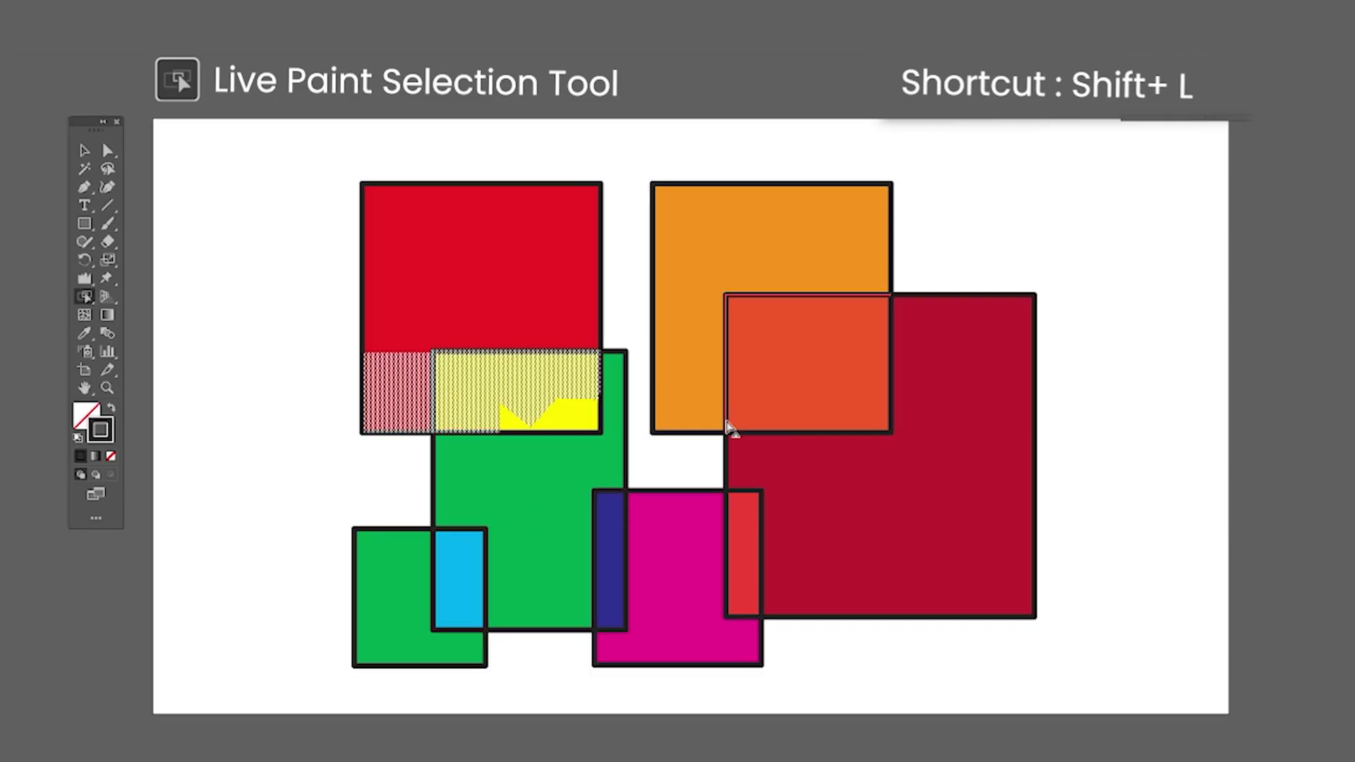
{"action": "left_click", "coordinate": [917, 367]}
{"action": "left_click", "coordinate": [748, 537]}
{"action": "left_click", "coordinate": [887, 302]}
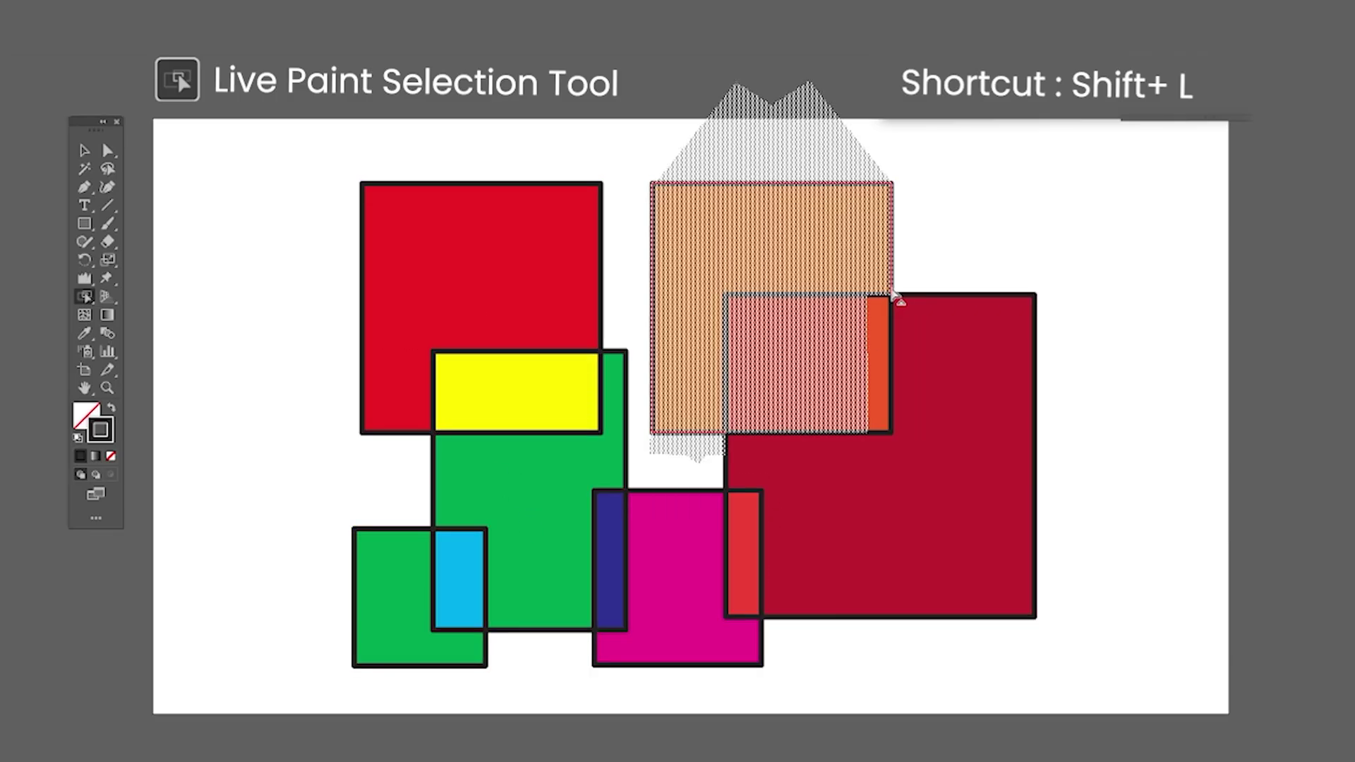
Select further Live Paint faces and edges around the dark red, green and light blue areas, extending the selection at the red square
{"action": "left_click", "coordinate": [1023, 304]}
{"action": "left_click", "coordinate": [550, 631]}
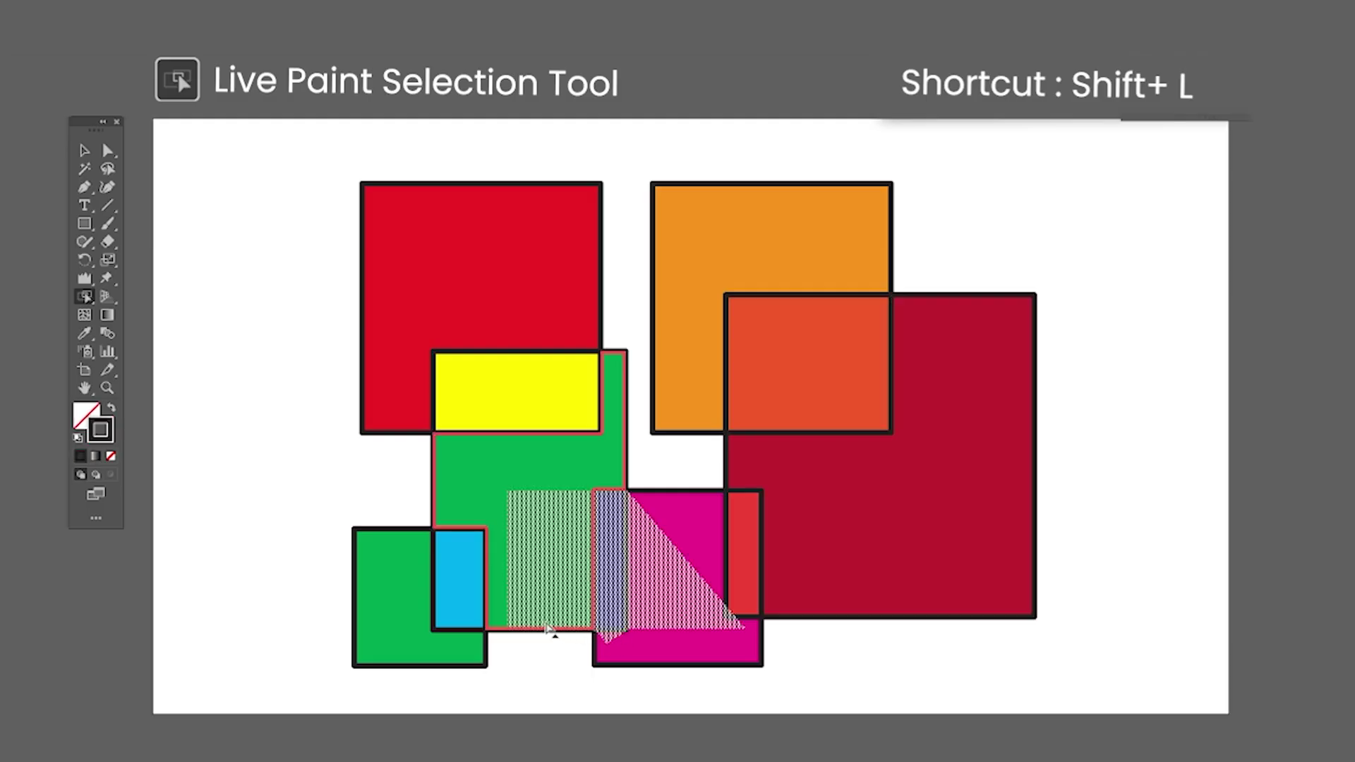
{"action": "left_click", "coordinate": [447, 620]}
{"action": "left_click", "coordinate": [432, 628]}
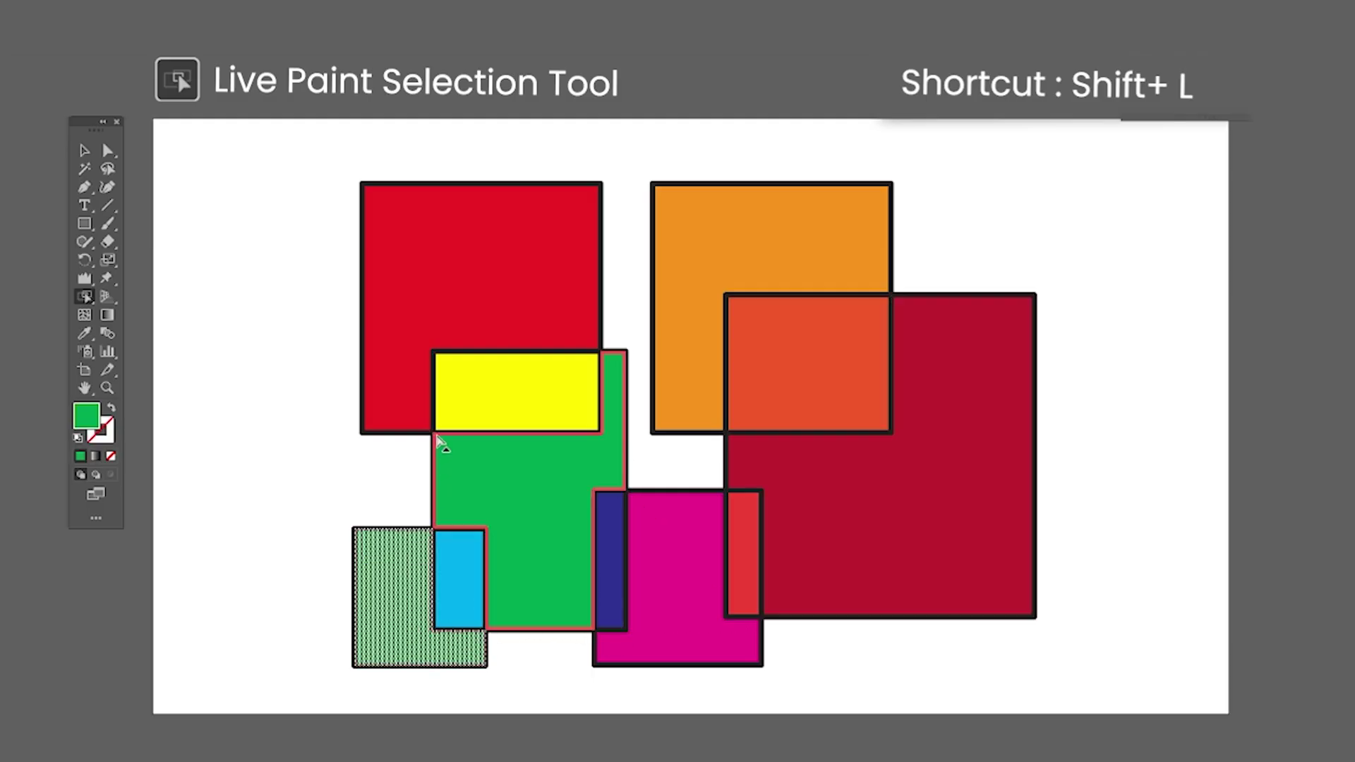
{"action": "left_click_drag", "start_coordinate": [438, 424], "coordinate": [384, 396]}
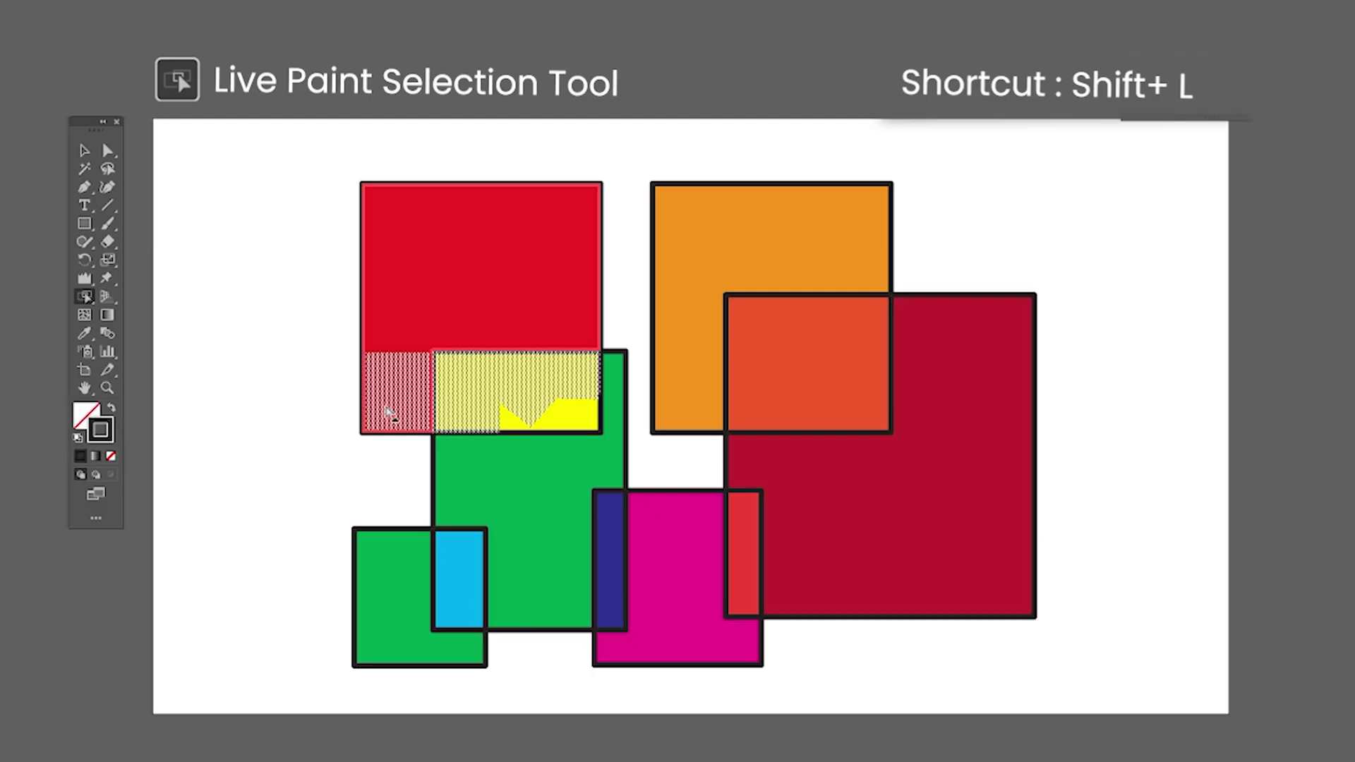
{"action": "left_click", "coordinate": [592, 346], "text": "shift"}
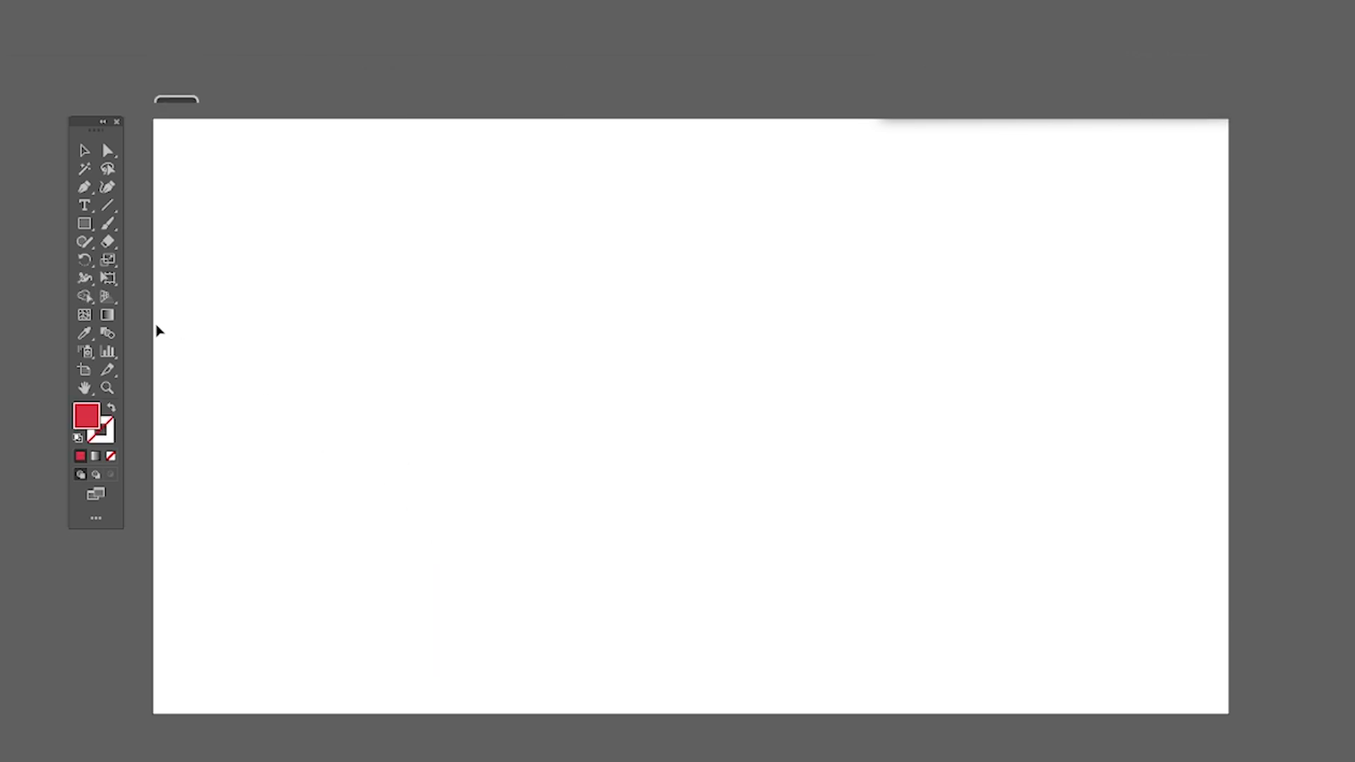
Show the two-point perspective grid, increase its vertical height and adjust its ground plane
{"action": "left_click", "coordinate": [113, 298]}
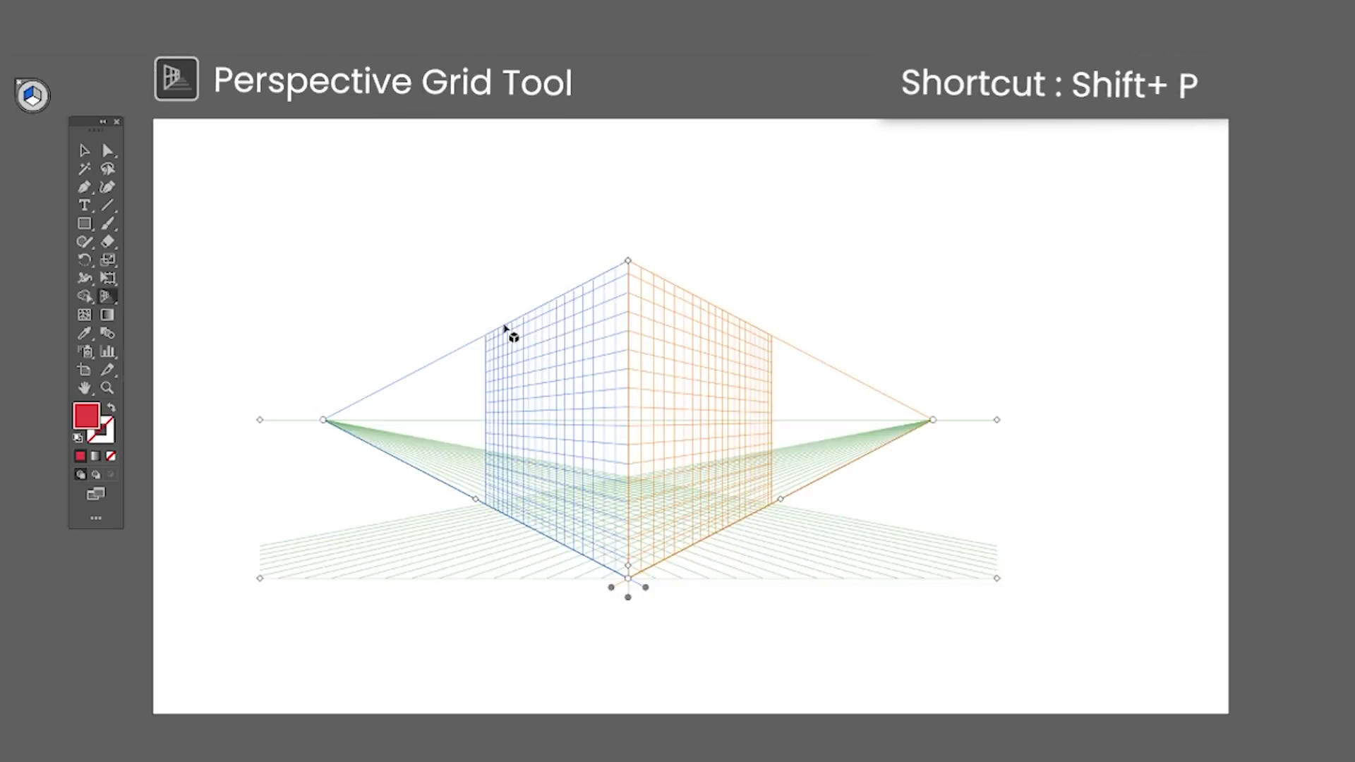
{"action": "left_click_drag", "start_coordinate": [630, 262], "coordinate": [638, 186]}
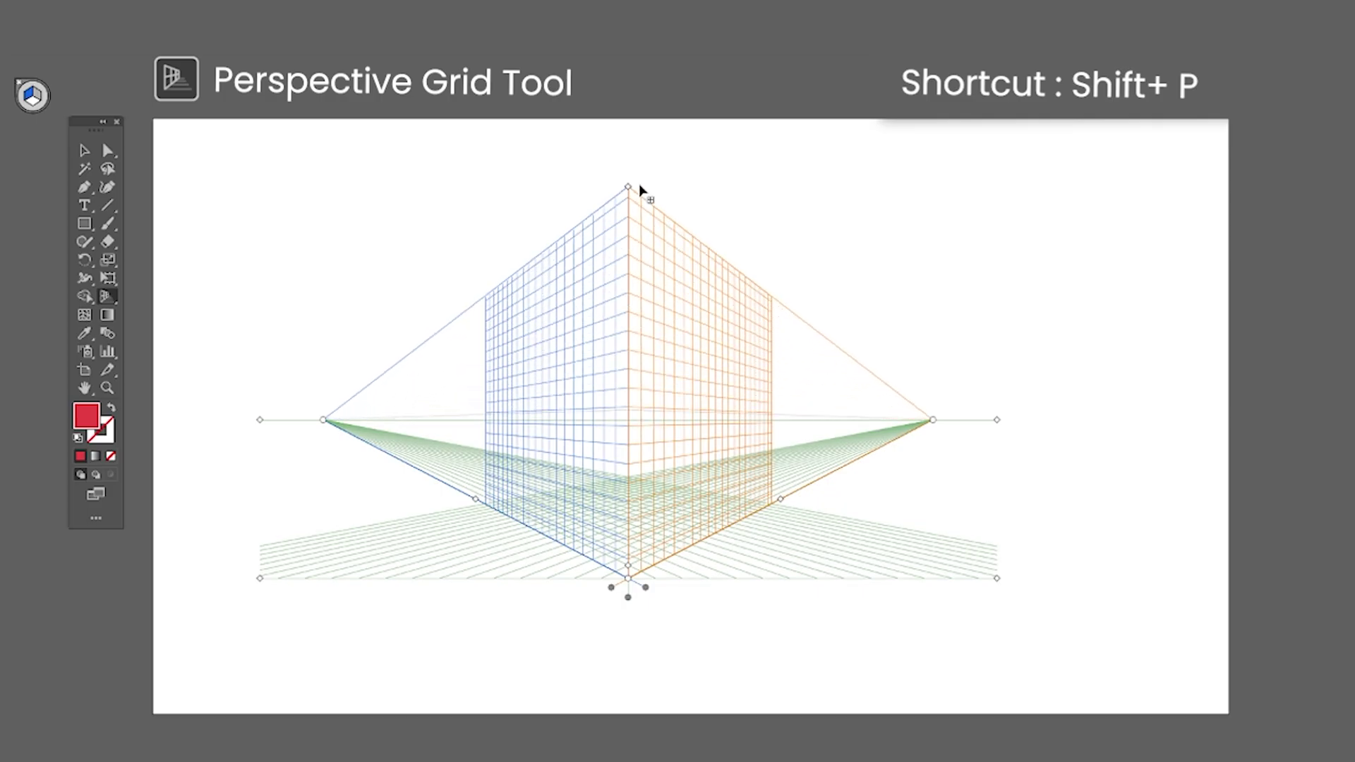
{"action": "left_click_drag", "start_coordinate": [624, 600], "coordinate": [656, 604]}
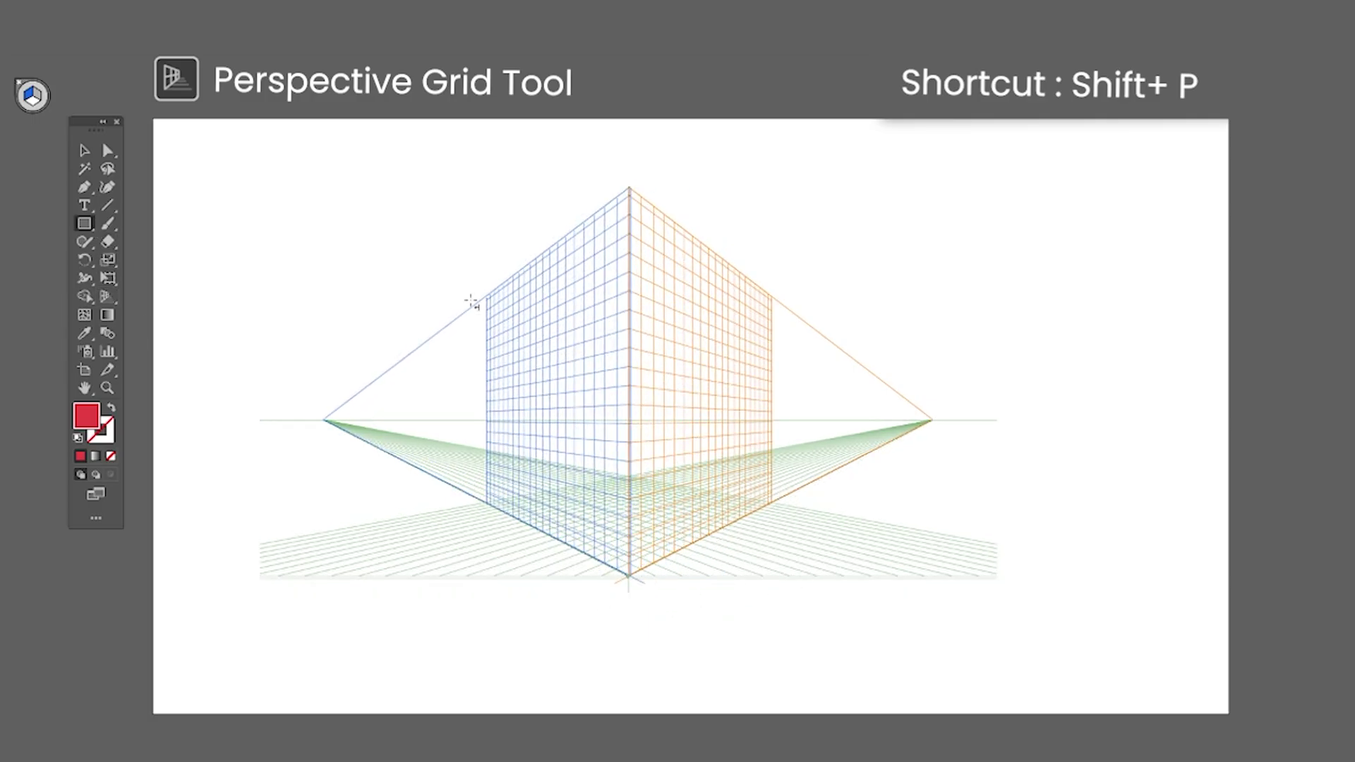
Draw a red wall on the left perspective plane with a black window and a black door in it
{"action": "mouse_move", "coordinate": [501, 308]}
{"action": "left_mouse_down"}
{"action": "mouse_move", "coordinate": [632, 490]}
{"action": "mouse_move", "coordinate": [633, 584]}
{"action": "left_mouse_up"}
{"action": "left_click_drag", "start_coordinate": [603, 374], "coordinate": [519, 337]}
{"action": "left_click_drag", "start_coordinate": [593, 557], "coordinate": [528, 428]}
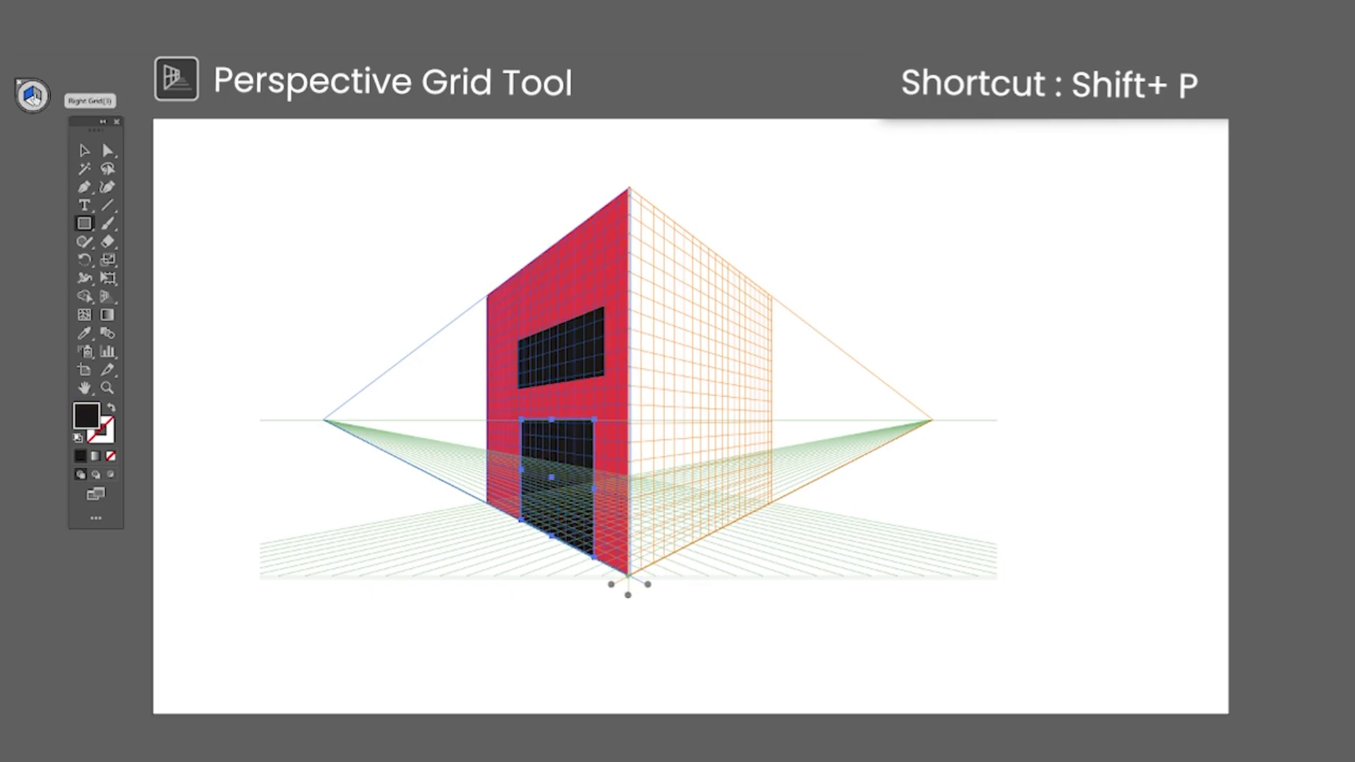
Cover the right perspective plane with a black rectangle and hide the perspective grid
{"action": "left_click_drag", "start_coordinate": [633, 196], "coordinate": [774, 506]}
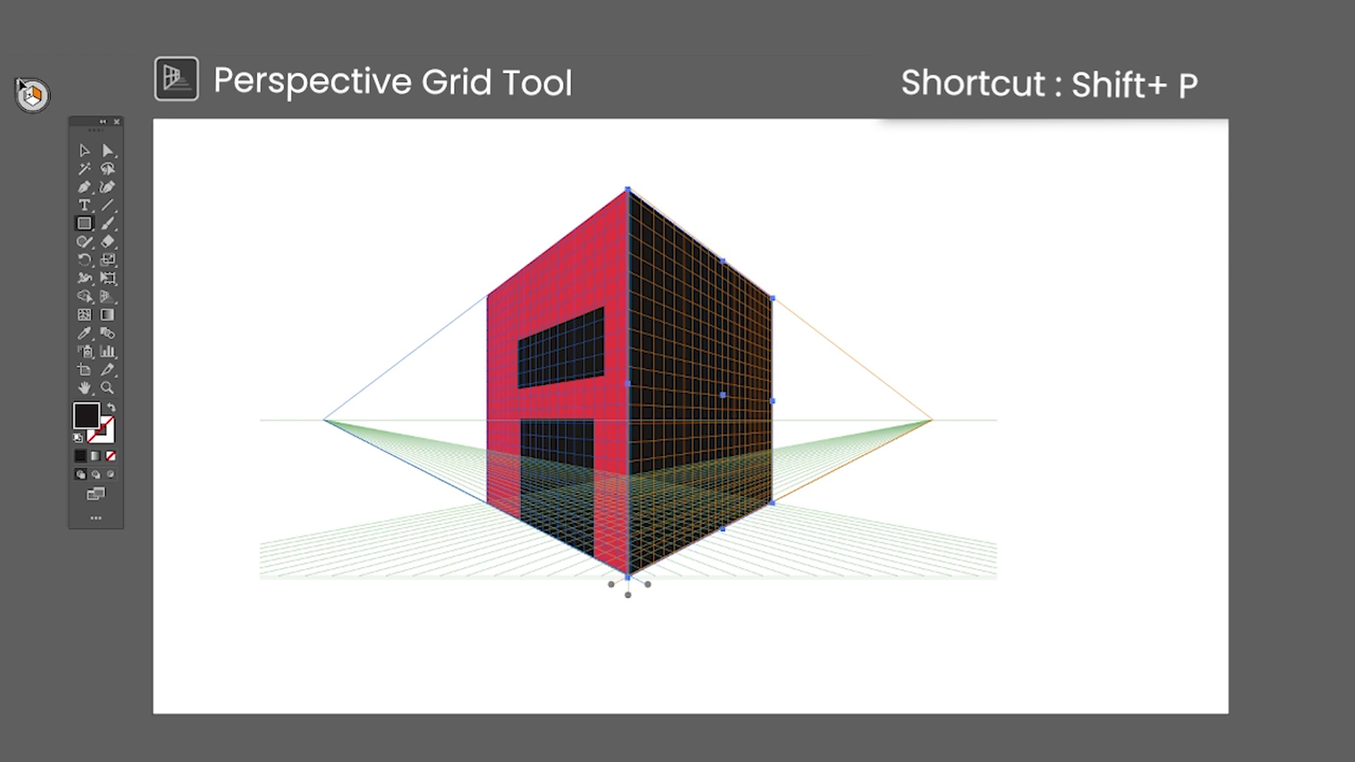
{"action": "left_click", "coordinate": [19, 85]}
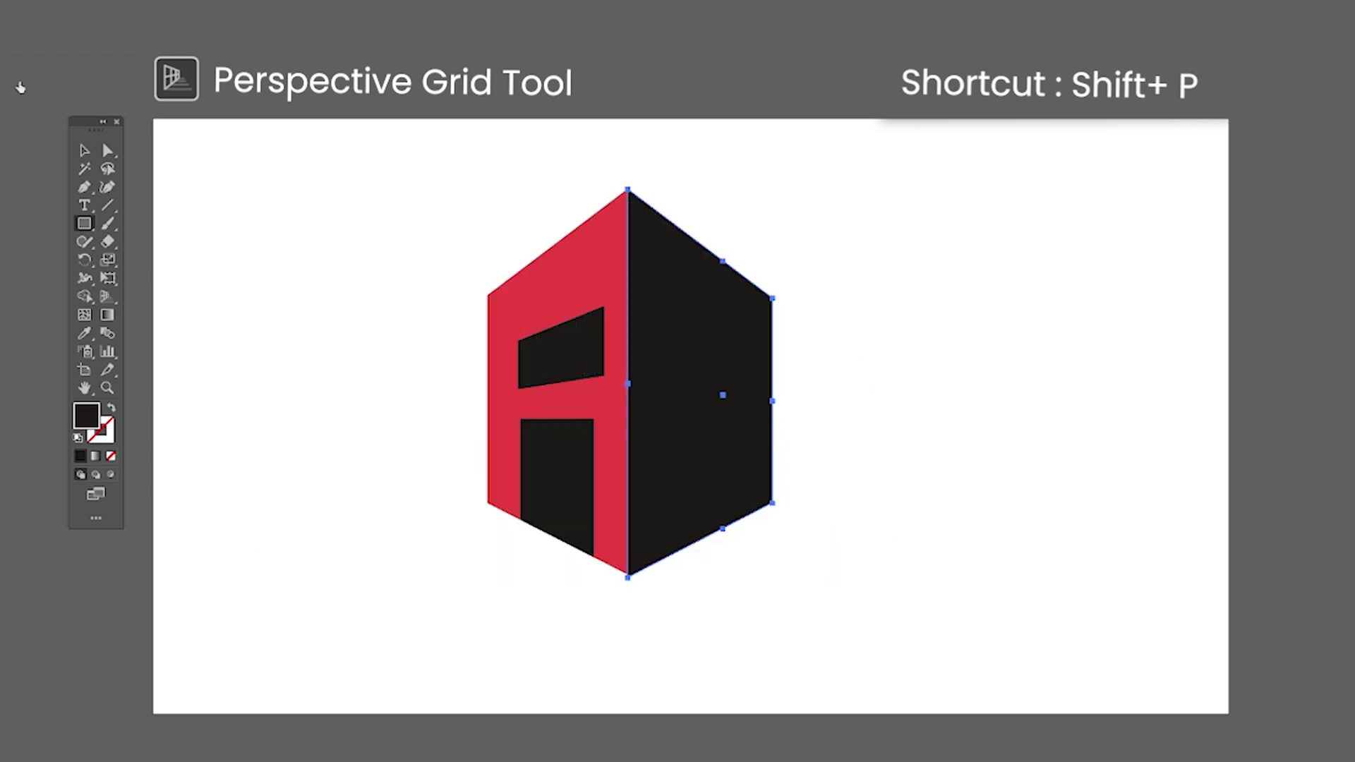
Move the black right wall along its perspective plane with the Perspective Selection tool
{"action": "key", "text": "shift+v"}
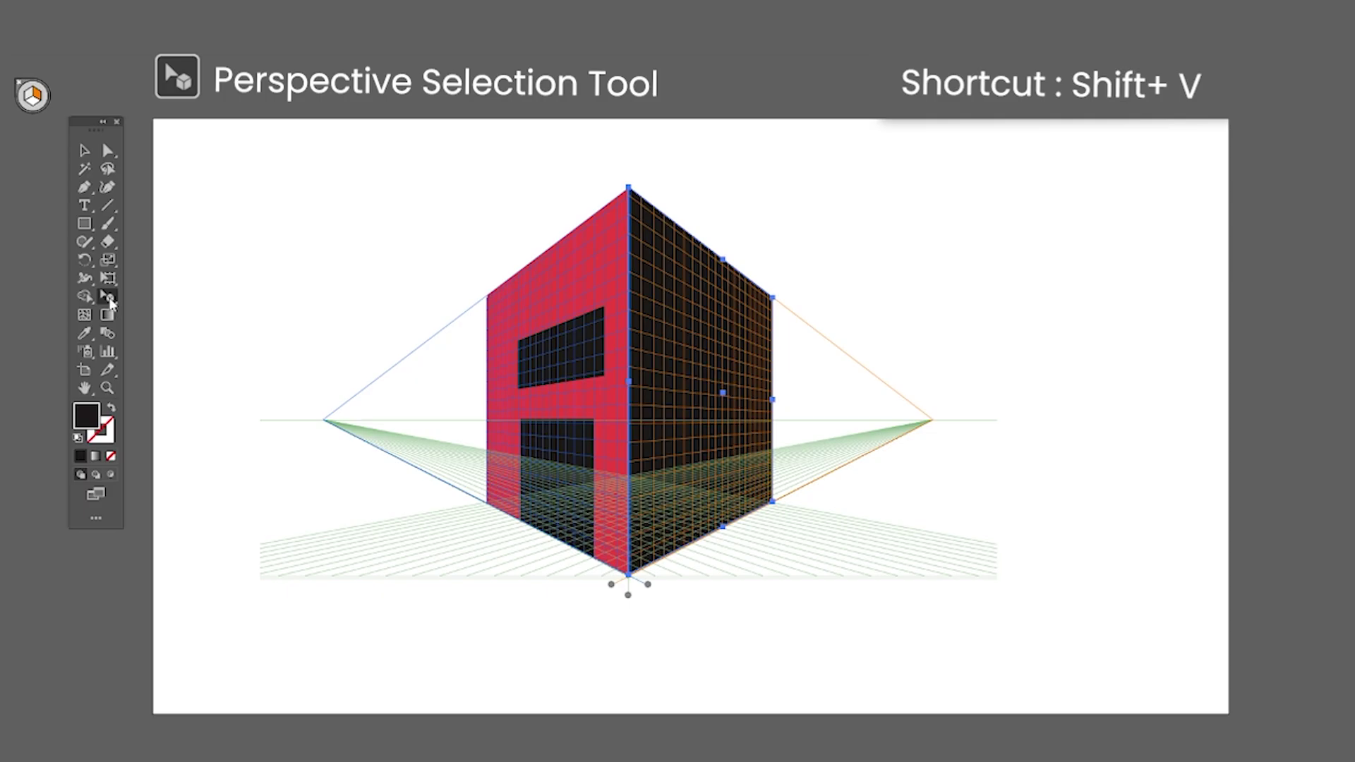
{"action": "left_click_drag", "start_coordinate": [110, 297], "coordinate": [147, 297]}
{"action": "left_click", "coordinate": [185, 319]}
{"action": "left_click_drag", "start_coordinate": [685, 353], "coordinate": [717, 432]}
{"action": "left_click_drag", "start_coordinate": [714, 444], "coordinate": [867, 426]}
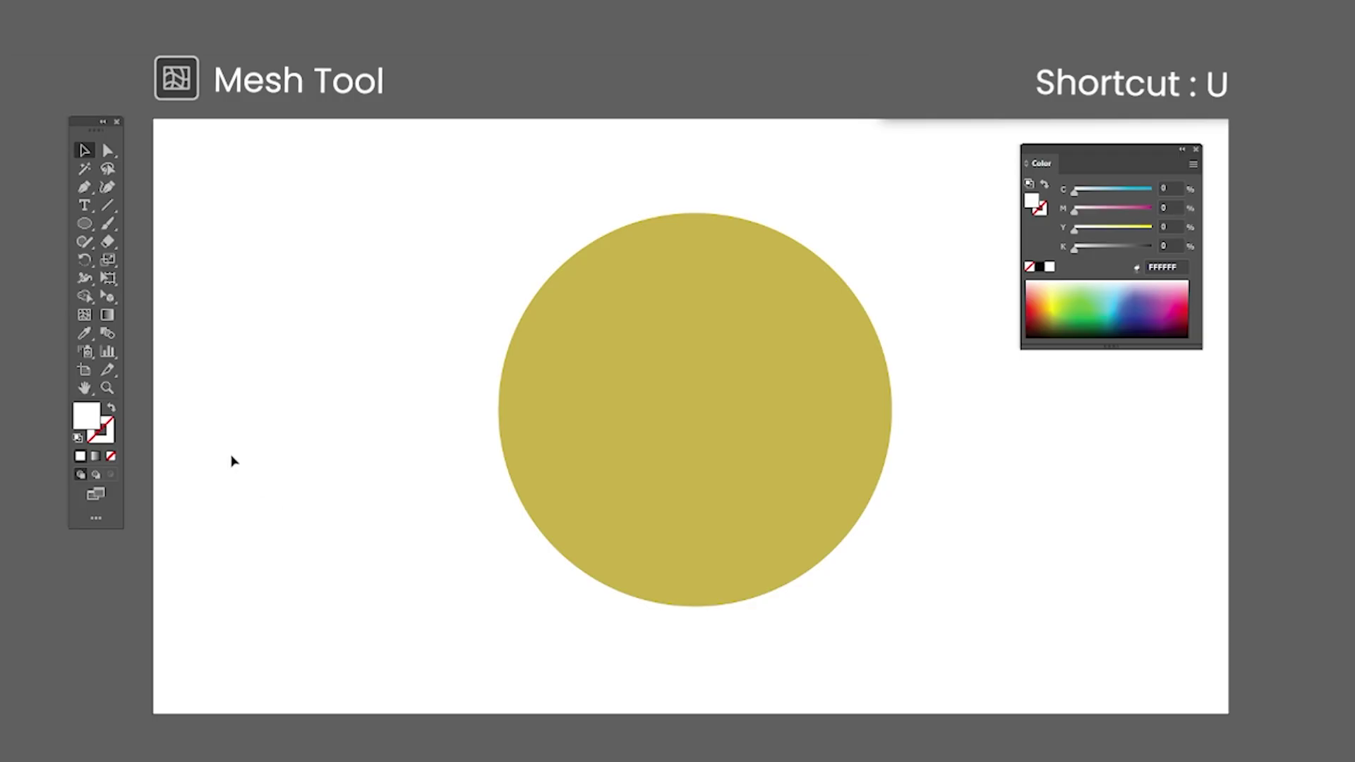
Add mesh points to the ochre circle, coloured white, pale yellow (Y 56%) and dark olive (Y 56%, K 78%)
{"action": "left_click", "coordinate": [85, 318]}
{"action": "left_click", "coordinate": [645, 322]}
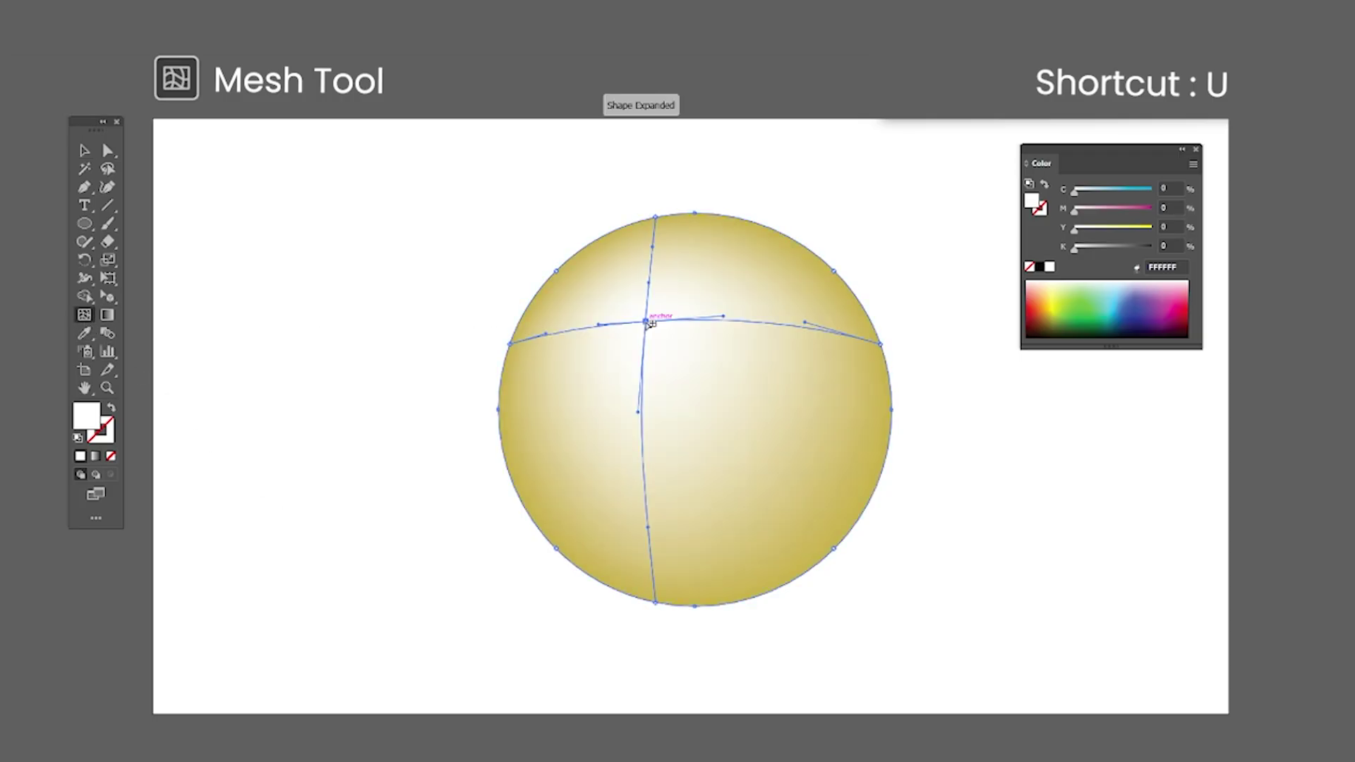
{"action": "left_click", "coordinate": [805, 327]}
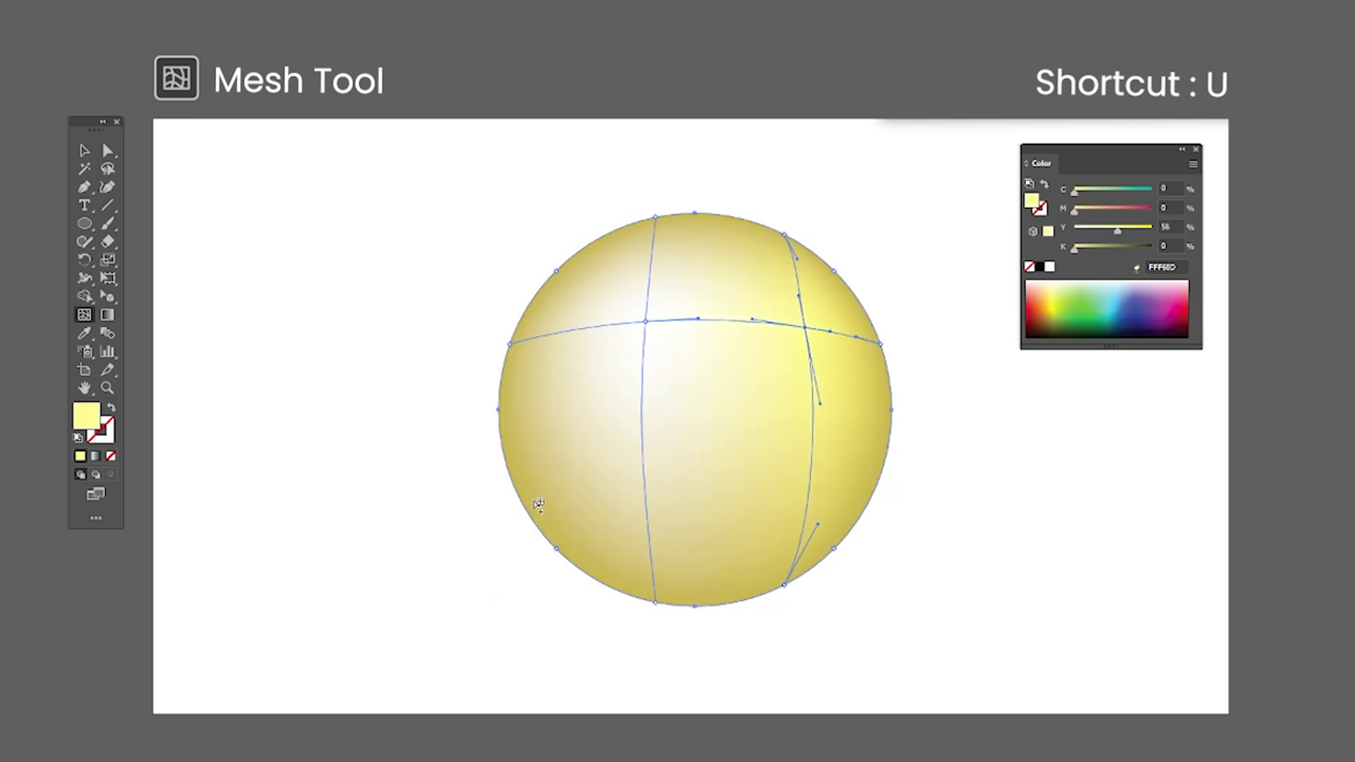
{"action": "left_click", "coordinate": [645, 464]}
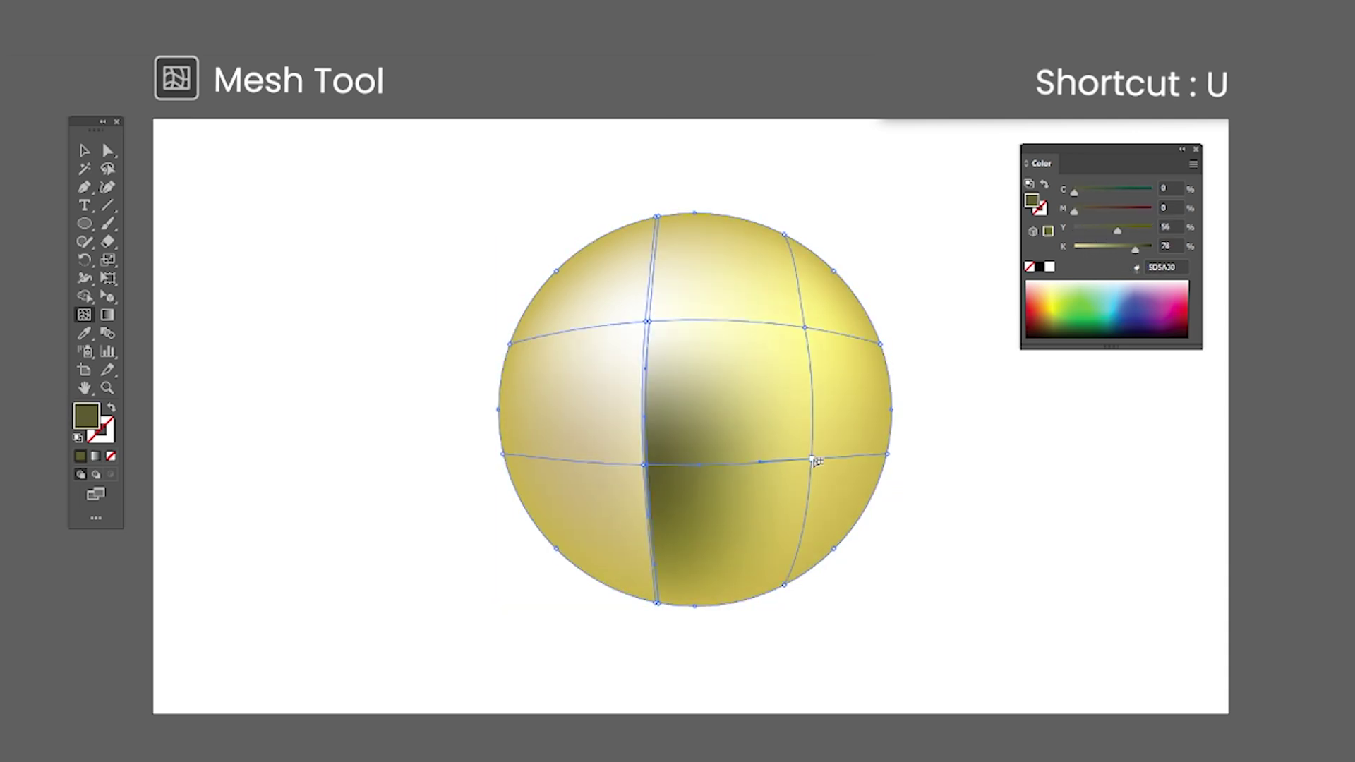
{"action": "left_click_drag", "start_coordinate": [1117, 231], "coordinate": [1115, 230]}
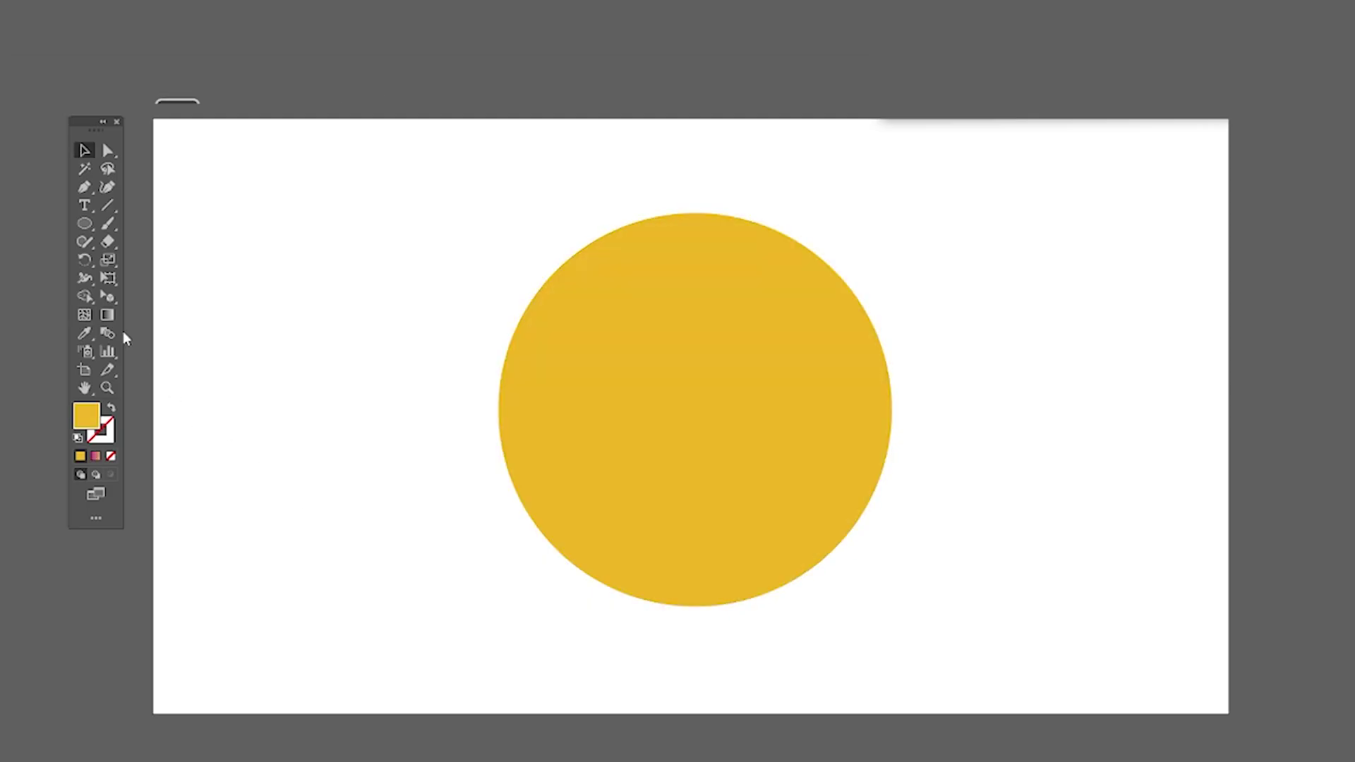
Apply a magenta-to-orange linear gradient to the yellow circle and redraw it diagonally from upper left to lower right
{"action": "key", "text": "g"}
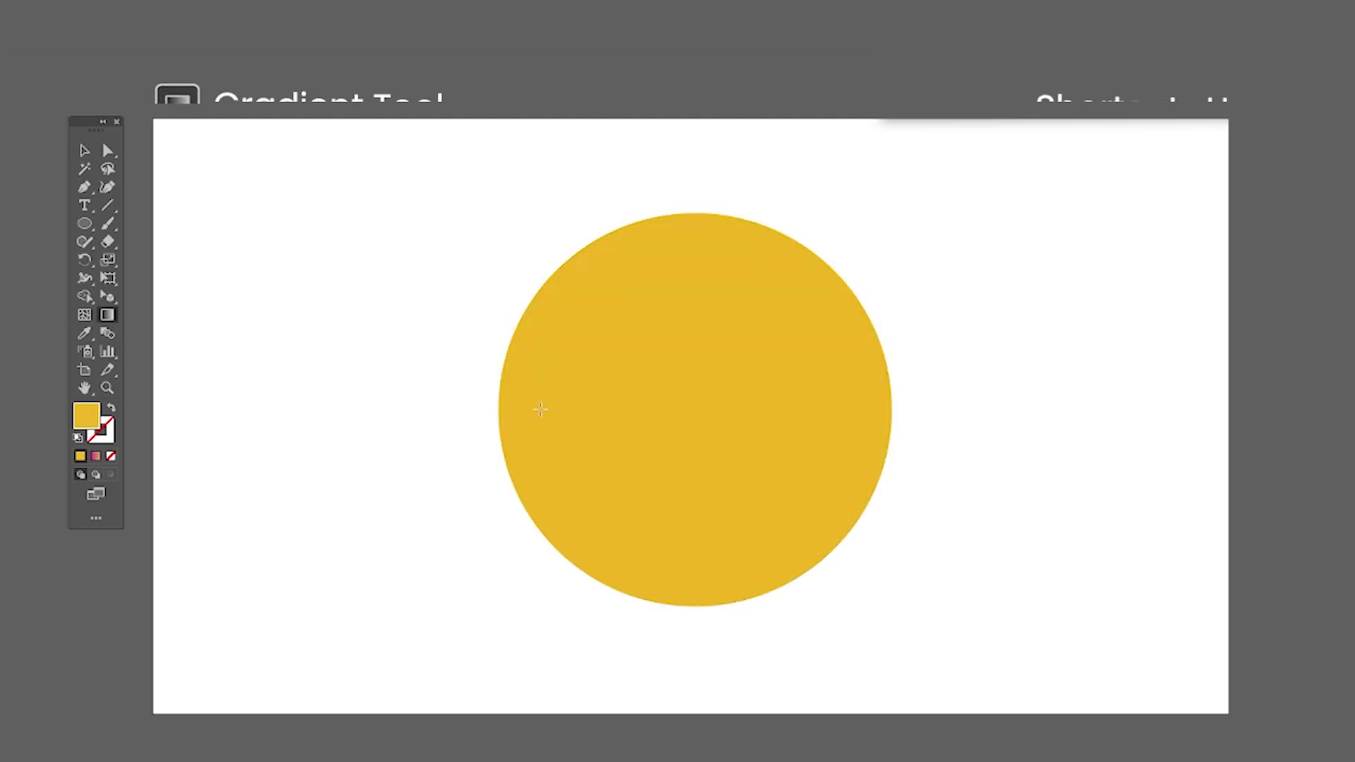
{"action": "left_click", "coordinate": [625, 305]}
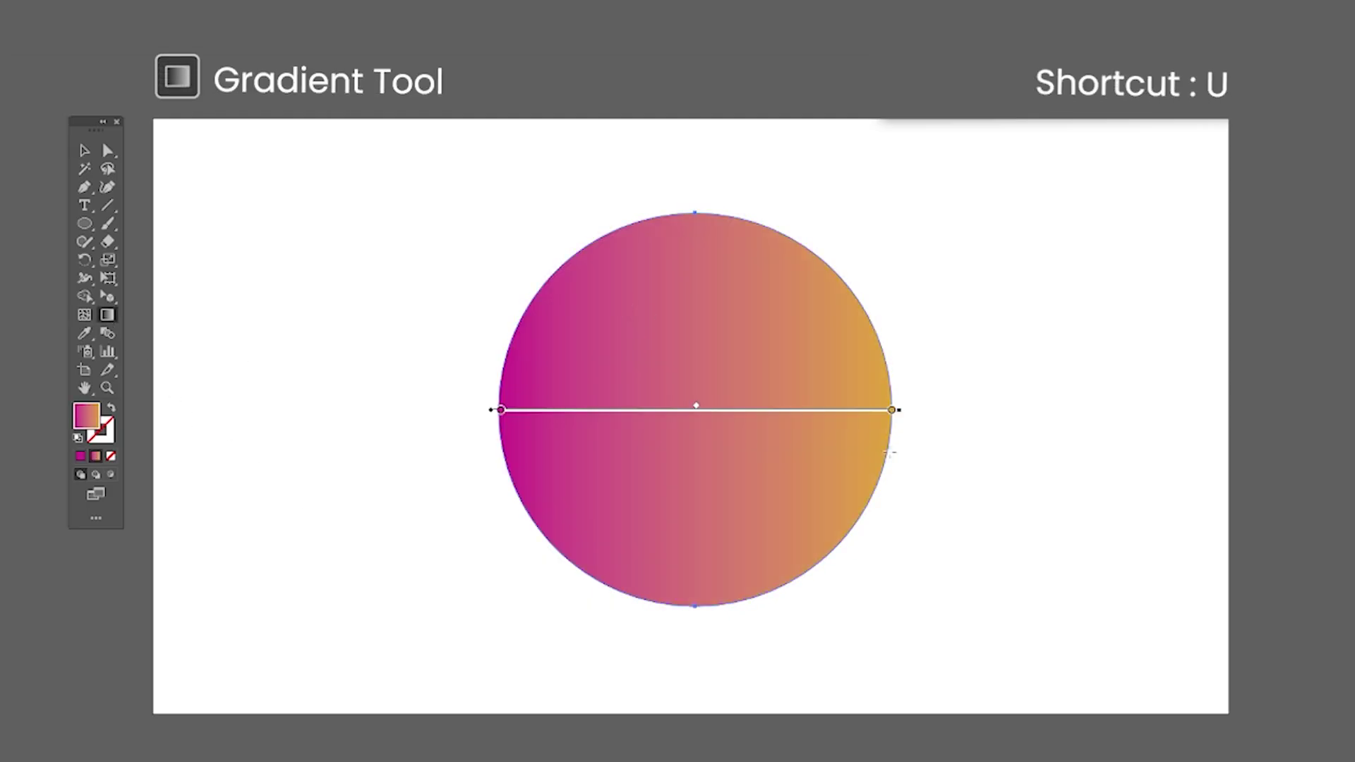
{"action": "left_click_drag", "start_coordinate": [792, 295], "coordinate": [635, 520]}
{"action": "mouse_move", "coordinate": [573, 297]}
{"action": "left_mouse_down"}
{"action": "mouse_move", "coordinate": [883, 590]}
{"action": "mouse_move", "coordinate": [786, 514]}
{"action": "mouse_move", "coordinate": [815, 530]}
{"action": "left_mouse_up"}
Move both ends of the circle's diagonal gradient inward and shift its middle slightly downward
{"action": "left_click", "coordinate": [583, 296]}
{"action": "left_click_drag", "start_coordinate": [583, 297], "coordinate": [618, 333]}
{"action": "left_click_drag", "start_coordinate": [812, 527], "coordinate": [789, 492]}
{"action": "left_click_drag", "start_coordinate": [699, 412], "coordinate": [705, 447]}
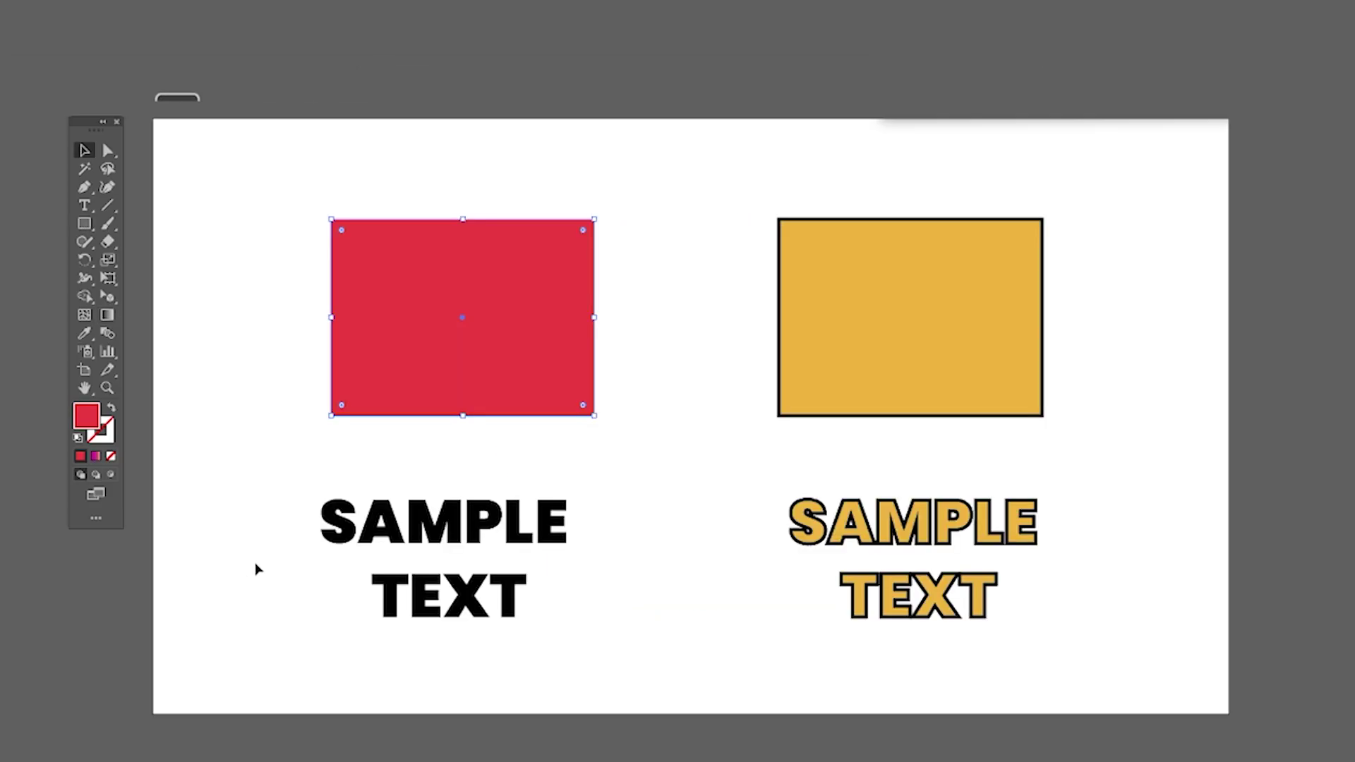
Give the red rectangle the yellow fill and black outline with the Eyedropper, trying the outline's black as its fill in between
{"action": "key", "text": "i"}
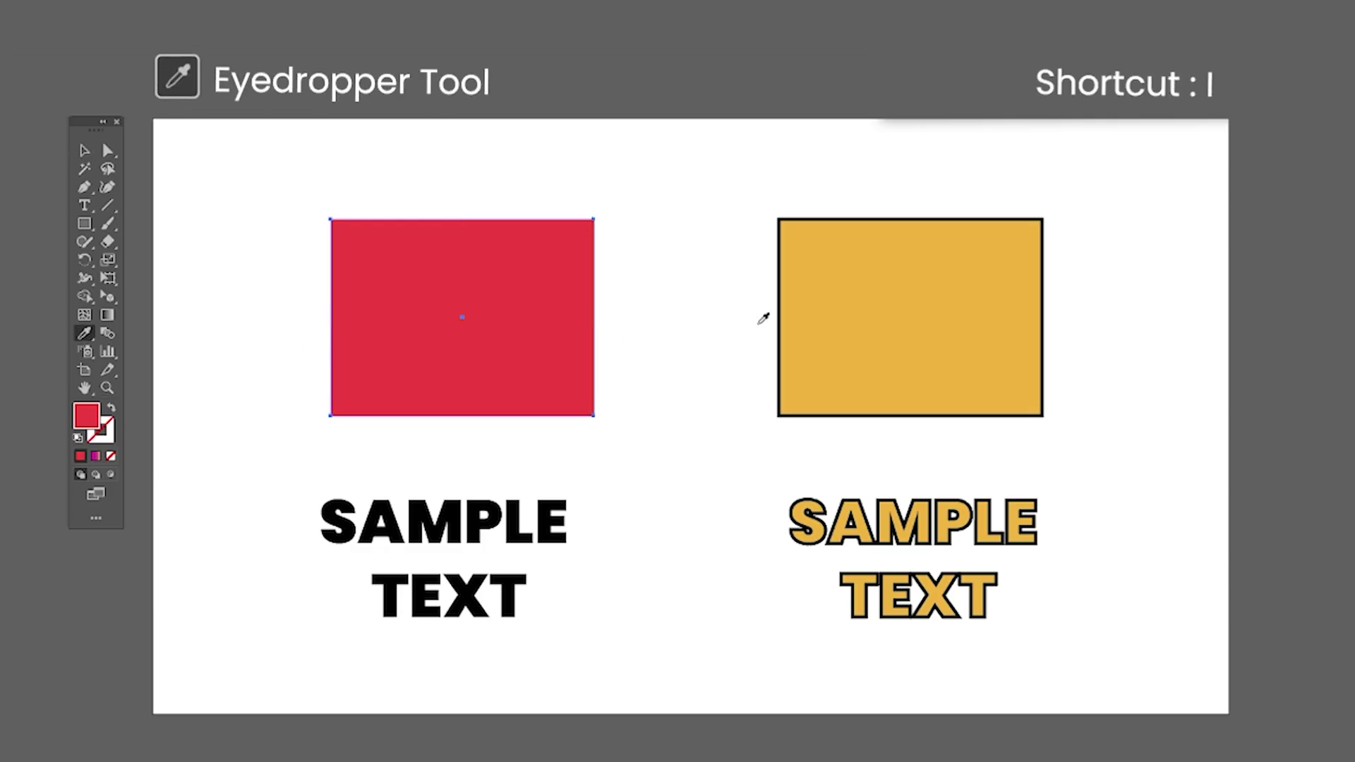
{"action": "left_click", "coordinate": [884, 306]}
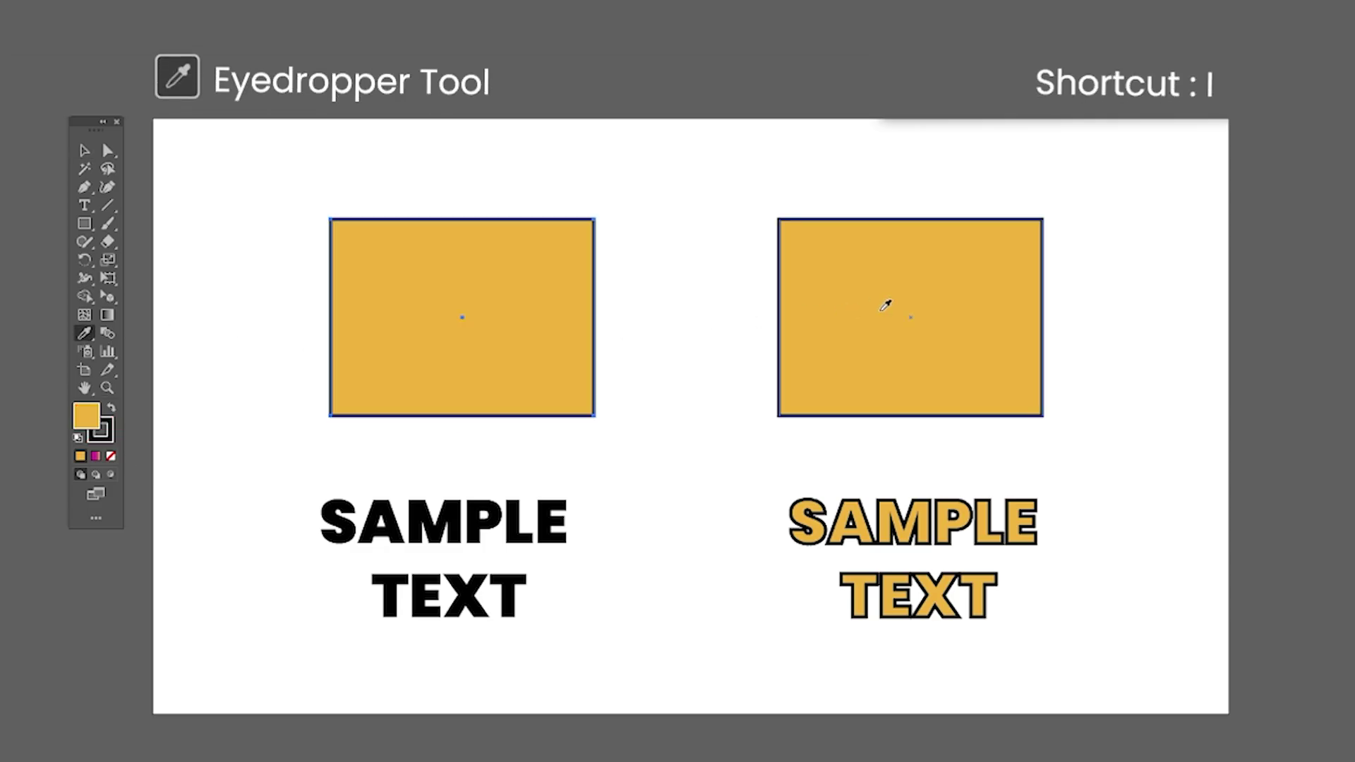
{"action": "left_click", "coordinate": [784, 289], "text": "shift"}
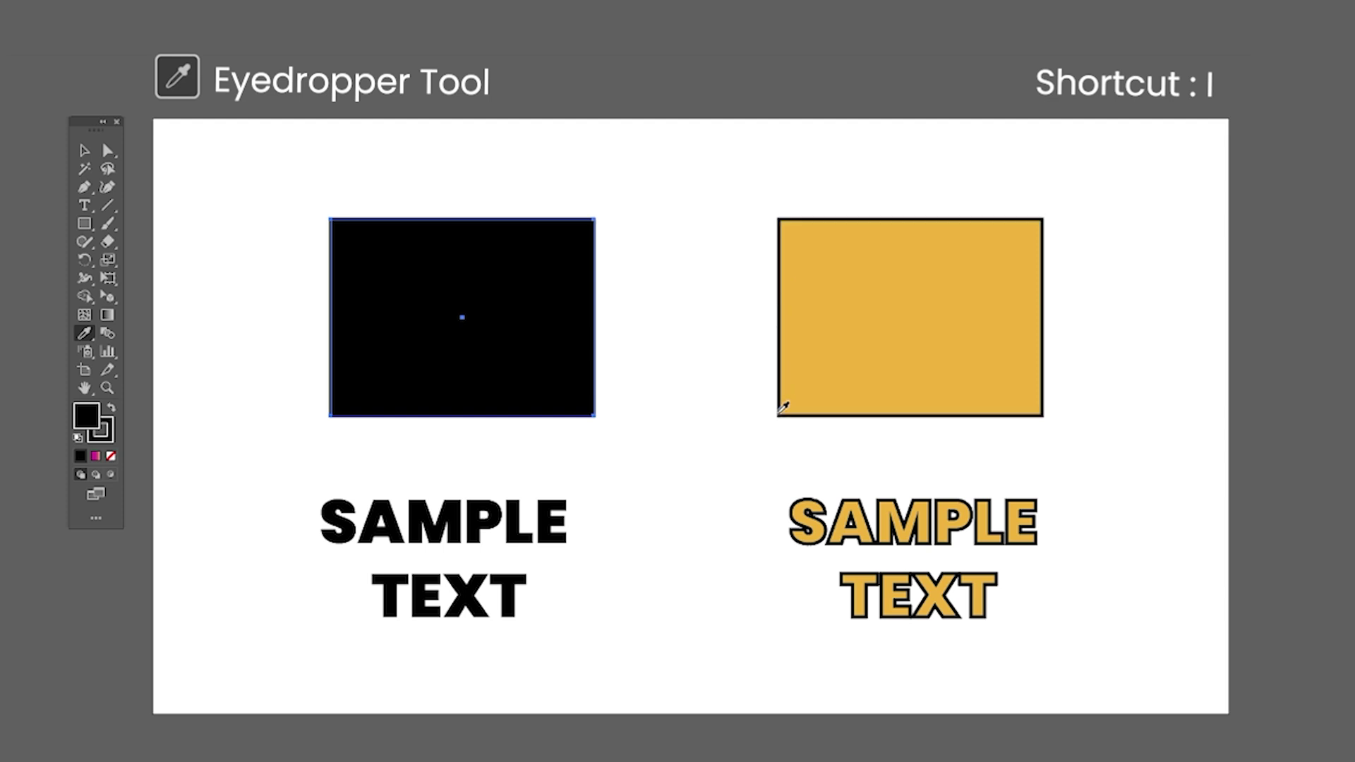
{"action": "left_click", "coordinate": [808, 516]}
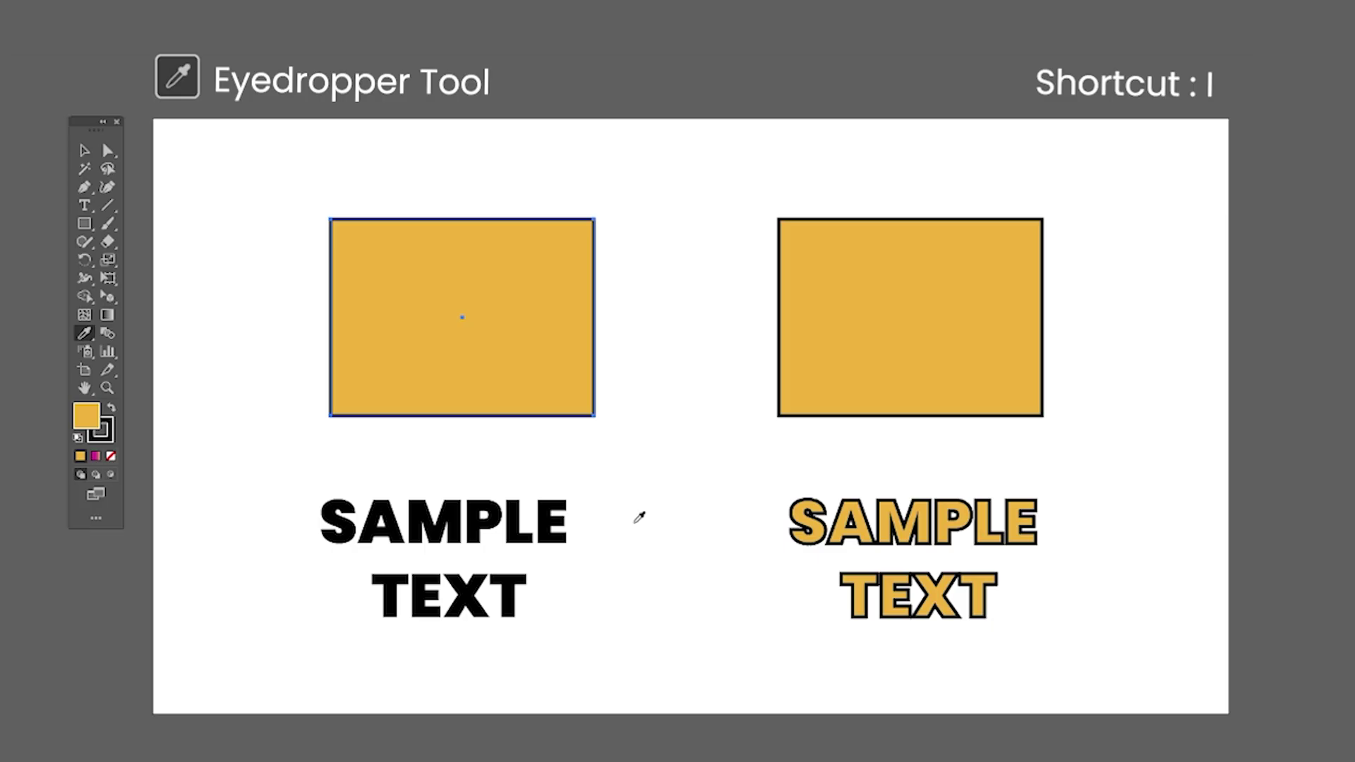
Copy the yellow fill and black outline from the right SAMPLE TEXT onto the black SAMPLE TEXT with the Eyedropper
{"action": "key", "text": "v"}
{"action": "left_click", "coordinate": [558, 525]}
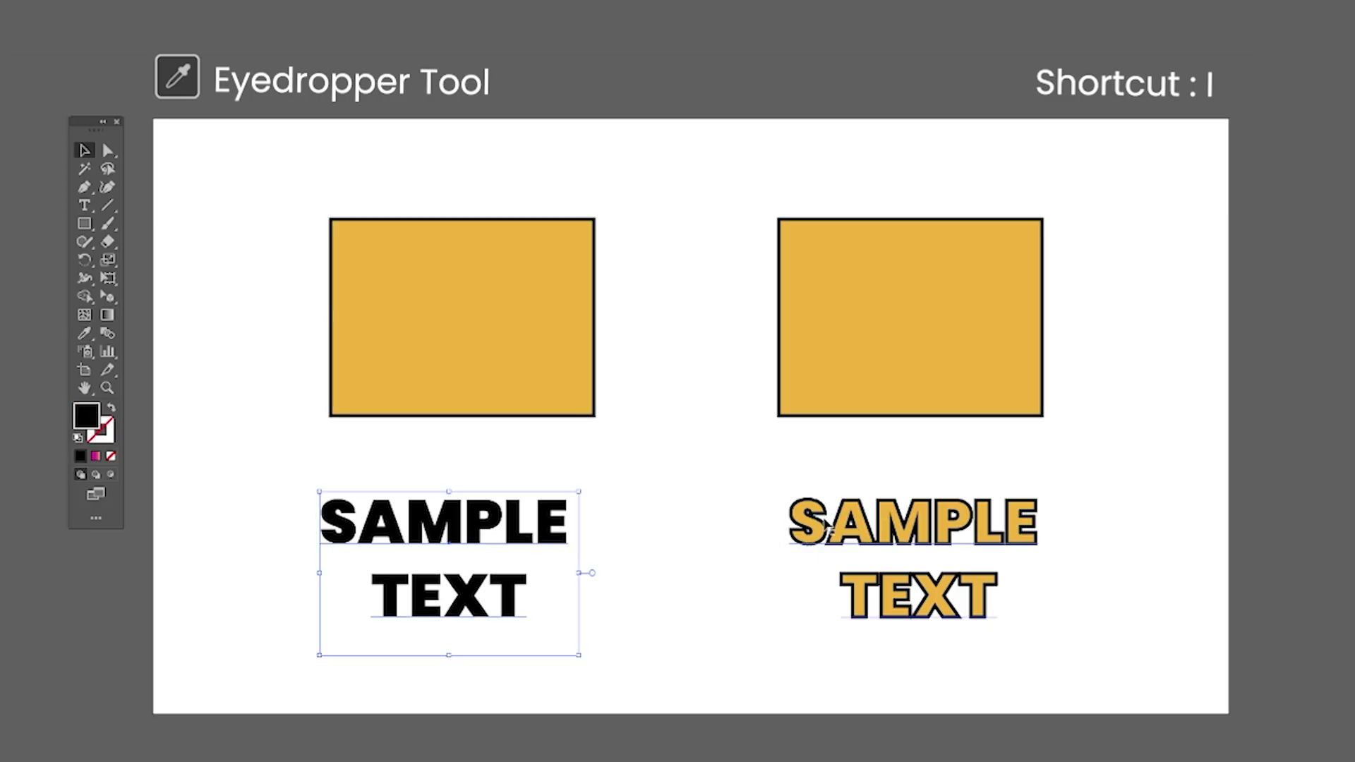
{"action": "key", "text": "i"}
{"action": "left_click", "coordinate": [862, 530]}
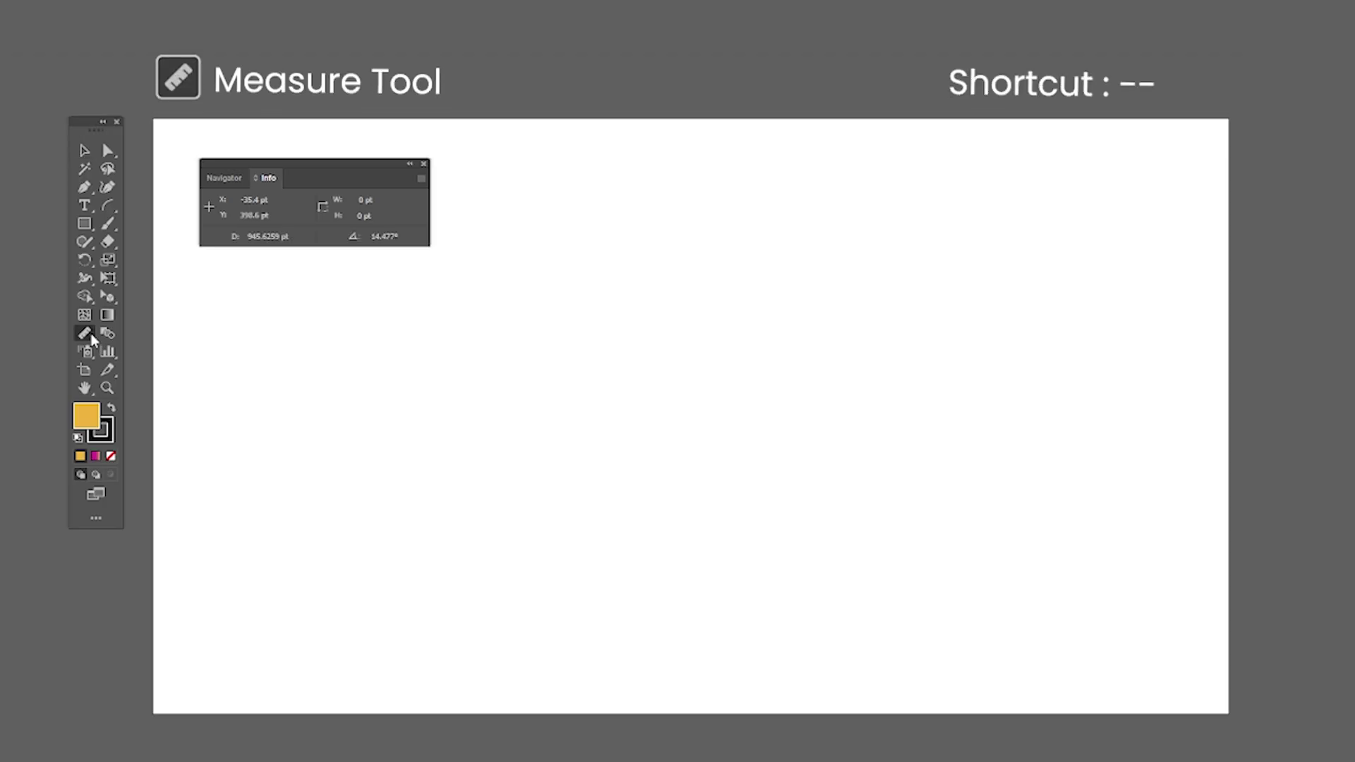
Measure a diagonal distance across the empty artboard from lower left to upper right with the Measure tool
{"action": "mouse_move", "coordinate": [304, 515]}
{"action": "left_mouse_down"}
{"action": "mouse_move", "coordinate": [405, 484]}
{"action": "mouse_move", "coordinate": [956, 227]}
{"action": "mouse_move", "coordinate": [954, 254]}
{"action": "mouse_move", "coordinate": [977, 247]}
{"action": "left_mouse_up"}
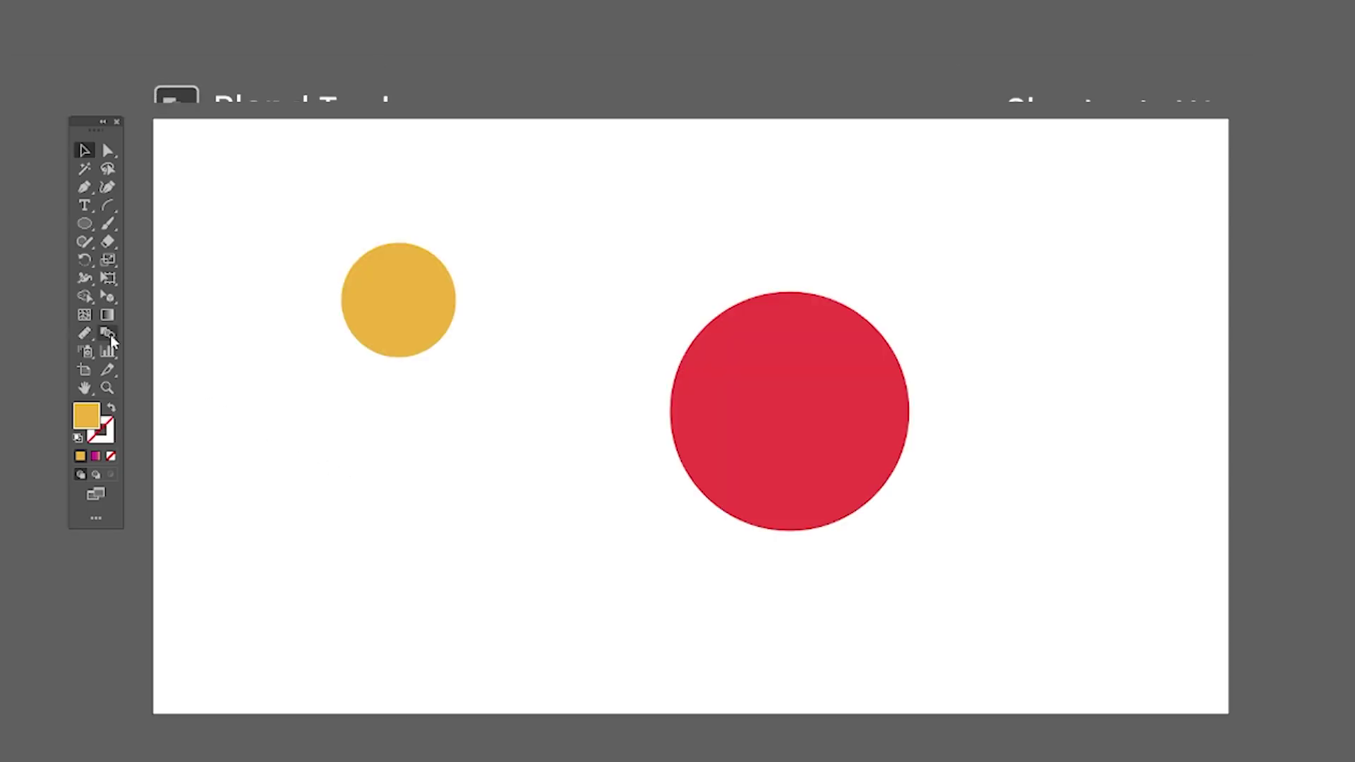
Blend the small yellow circle into the large red circle with the Blend tool
{"action": "left_click", "coordinate": [108, 332]}
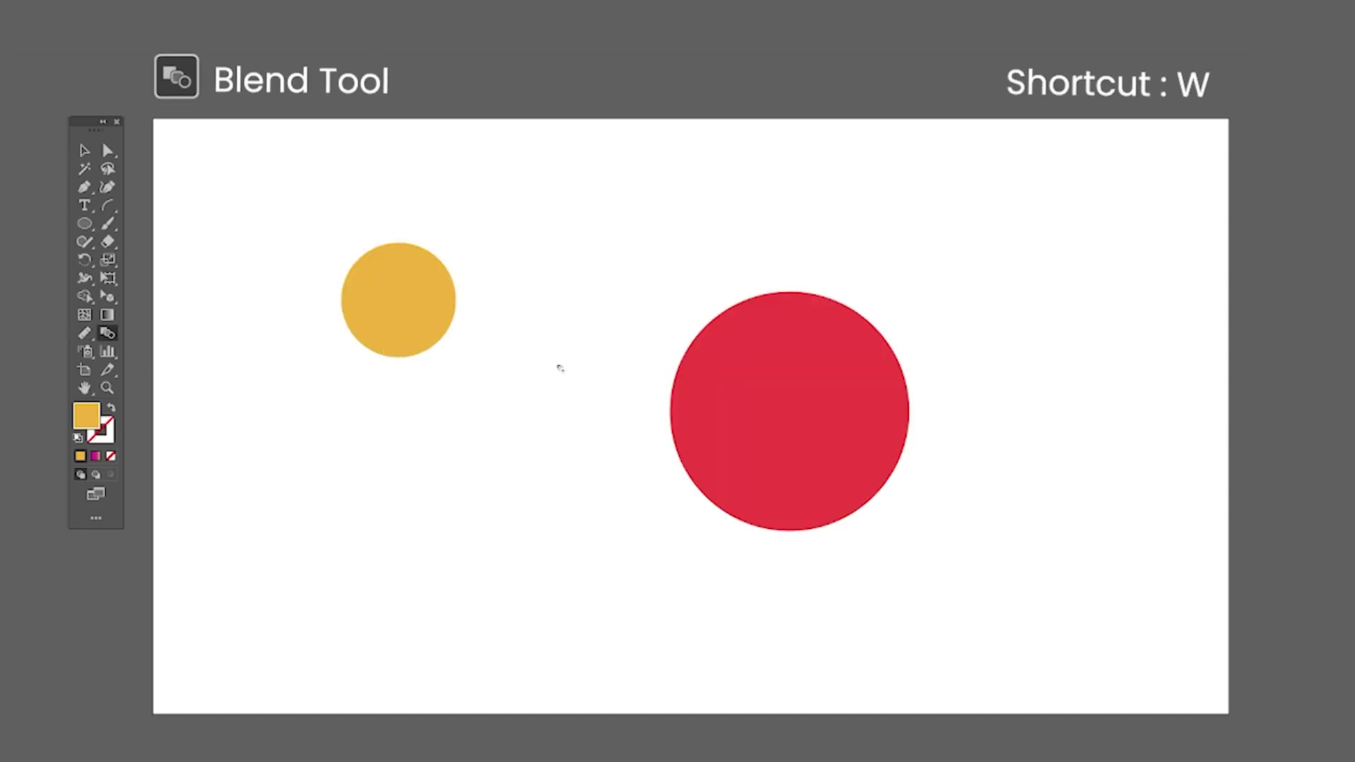
{"action": "left_click", "coordinate": [770, 398]}
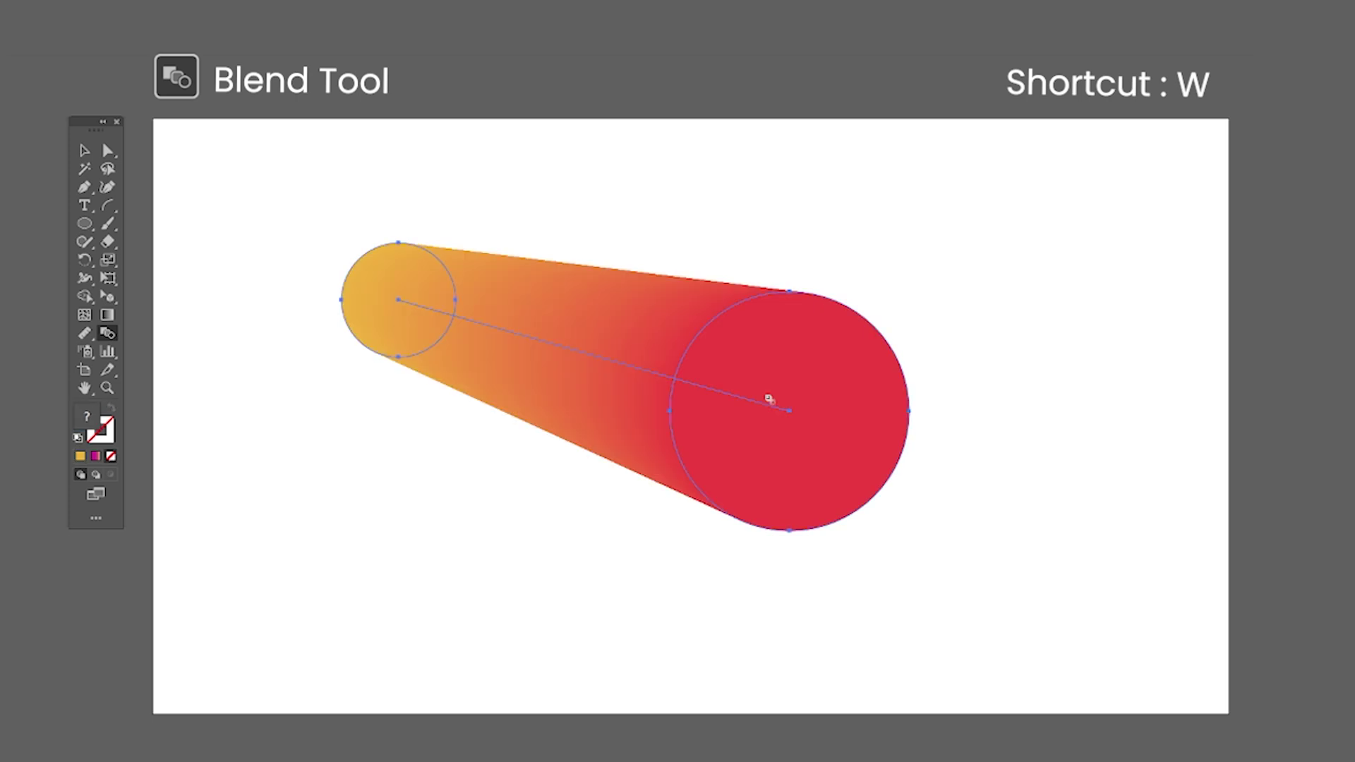
Reposition the red end circle of the blend around the artboard with the Direct Selection tool
{"action": "key", "text": "a"}
{"action": "mouse_move", "coordinate": [810, 393]}
{"action": "left_mouse_down"}
{"action": "mouse_move", "coordinate": [817, 369]}
{"action": "mouse_move", "coordinate": [821, 387]}
{"action": "left_mouse_up"}
{"action": "mouse_move", "coordinate": [962, 604]}
{"action": "left_mouse_down"}
{"action": "mouse_move", "coordinate": [692, 357]}
{"action": "mouse_move", "coordinate": [663, 251]}
{"action": "left_mouse_up"}
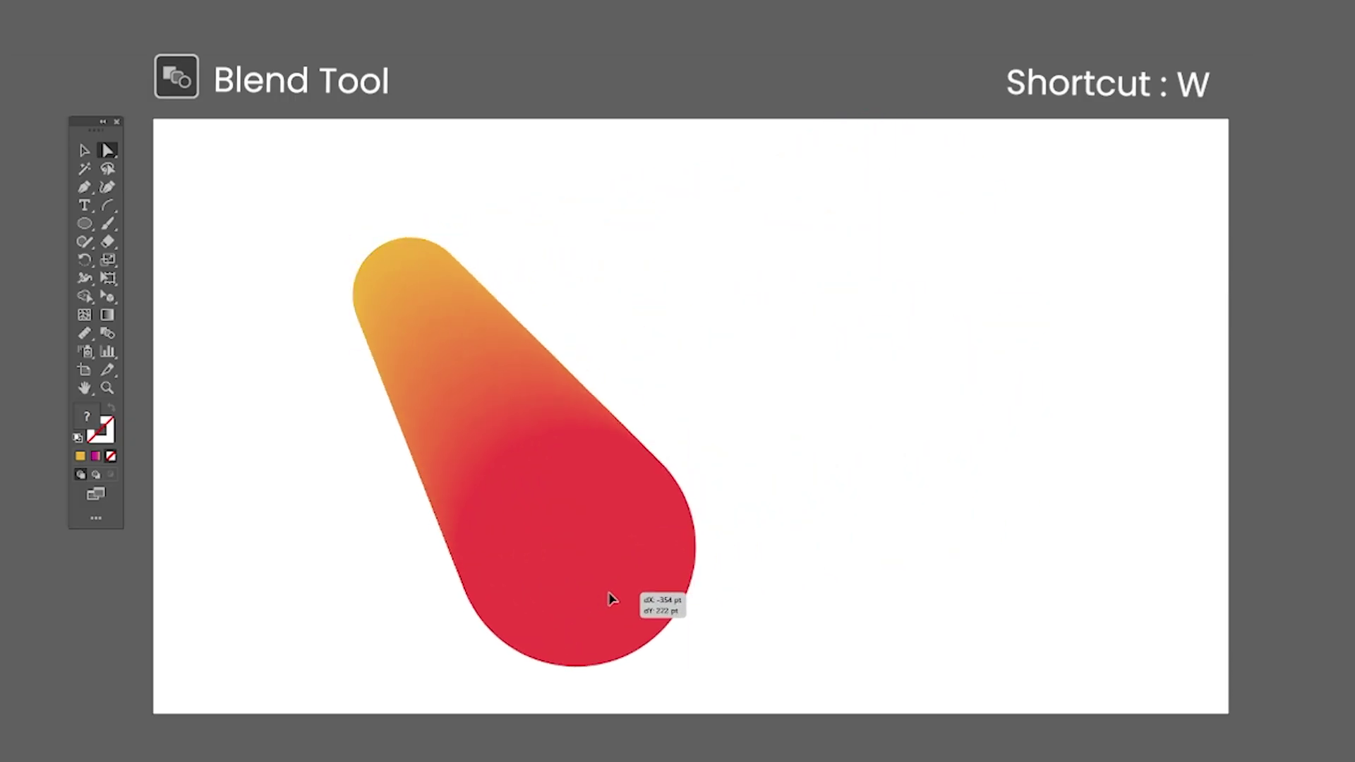